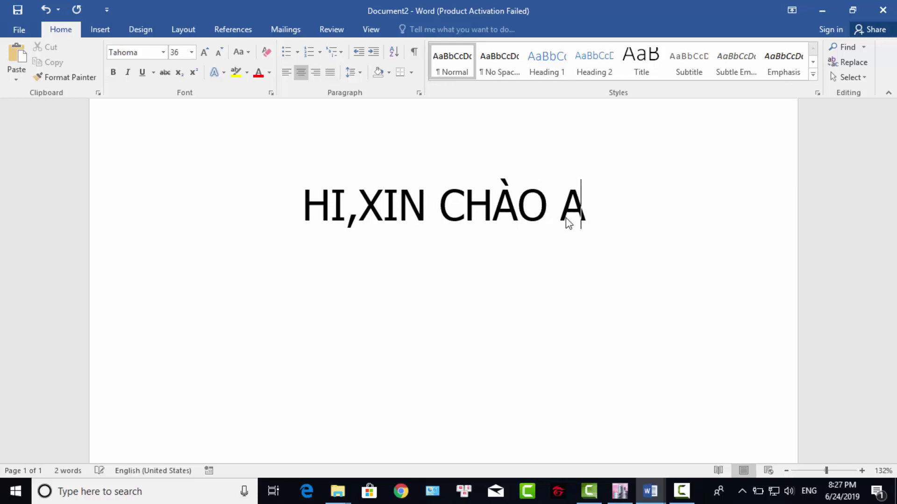
Complete the centred greeting line so it reads "HI,XIN CHÀO ANH EM." and start a new paragraph
{"action": "type", "text": "M"}
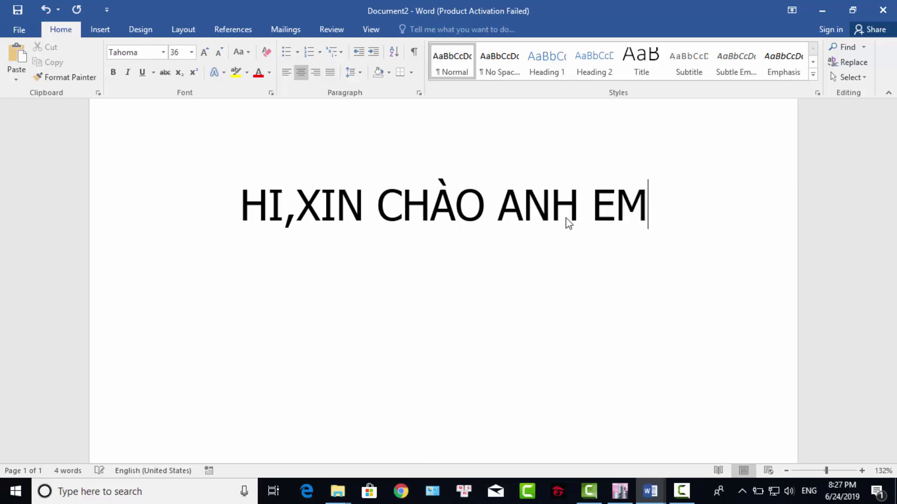
{"action": "type", "text": "."}
{"action": "key", "text": "Return"}
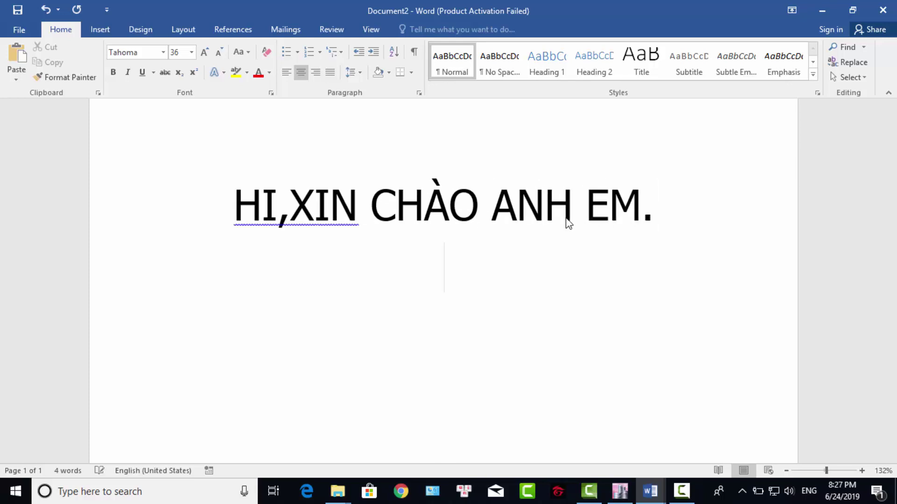
Begin the second paragraph with "HÔM NAY MÌNH LÀM VIDEO HƯỚNG"
{"action": "type", "text": "HOMO B"}
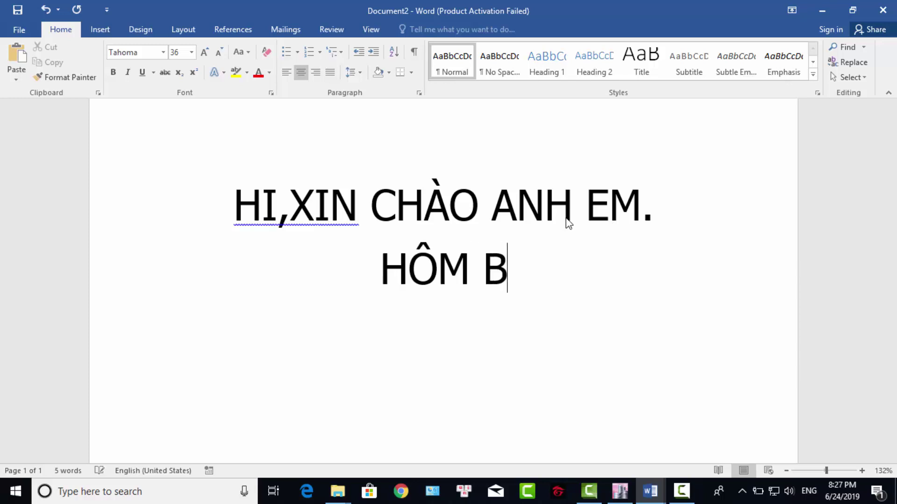
{"action": "type", "text": "A"}
{"action": "key", "text": "BackSpace"}
{"action": "key", "text": "BackSpace"}
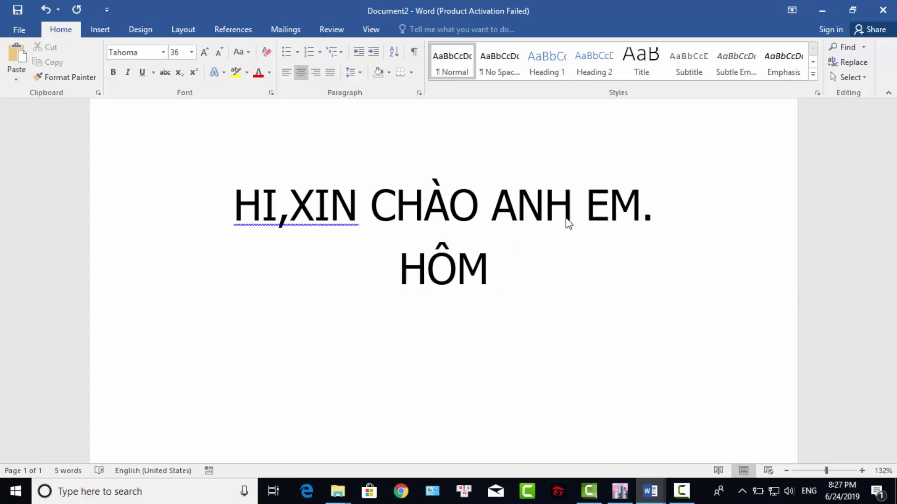
{"action": "type", "text": "NAY MIN"}
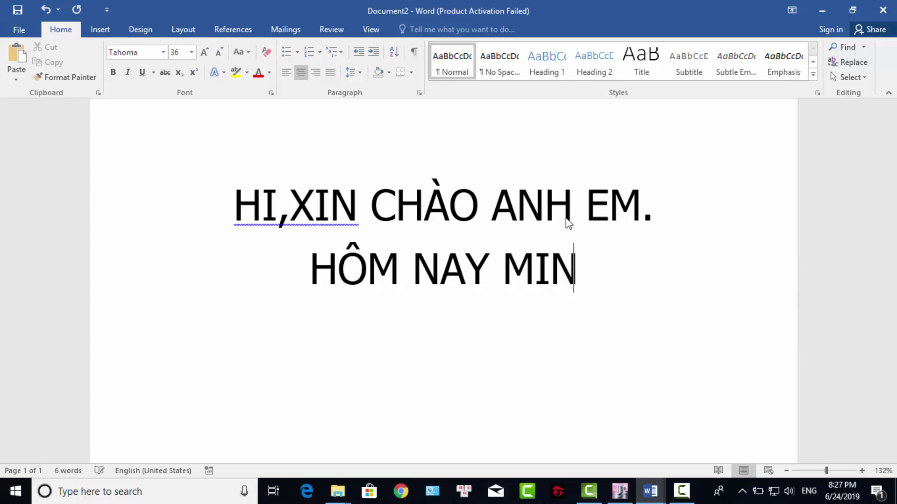
{"action": "type", "text": "H"}
{"action": "type", "text": "f LANM"}
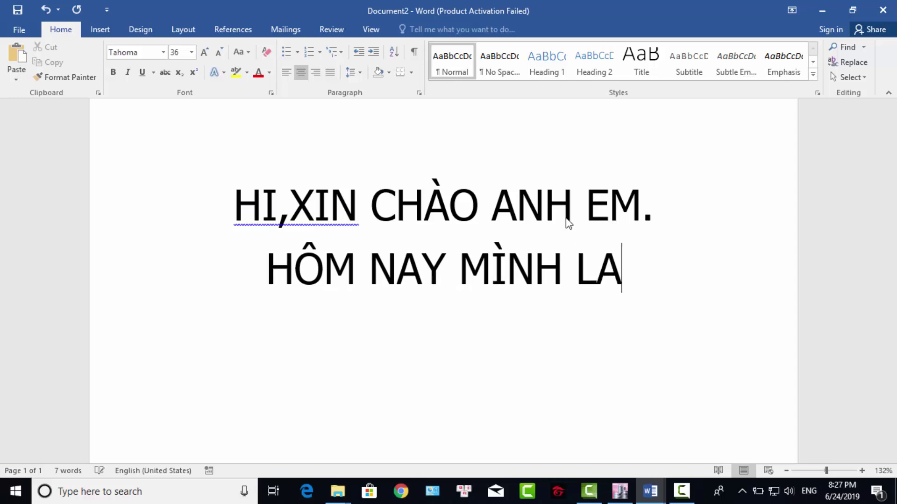
{"action": "key", "text": "BackSpace"}
{"action": "key", "text": "BackSpace"}
{"action": "type", "text": "M VIDE"}
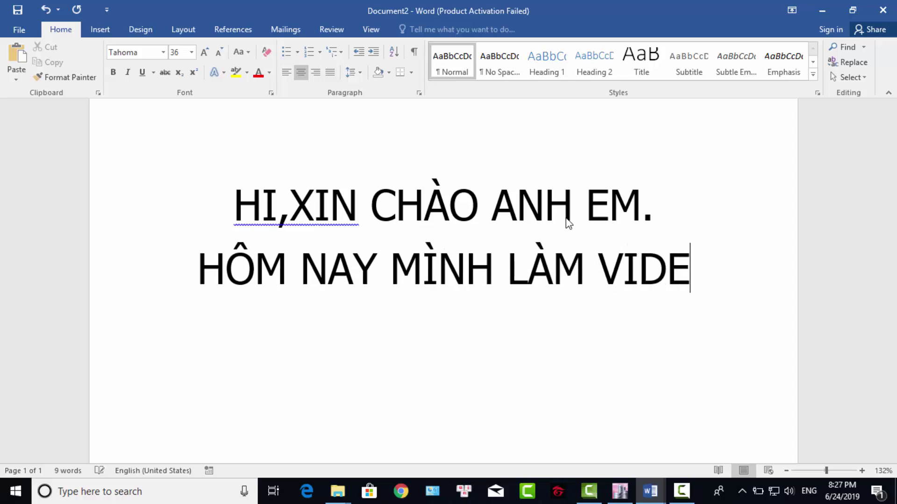
{"action": "type", "text": "O HƯỚNG"}
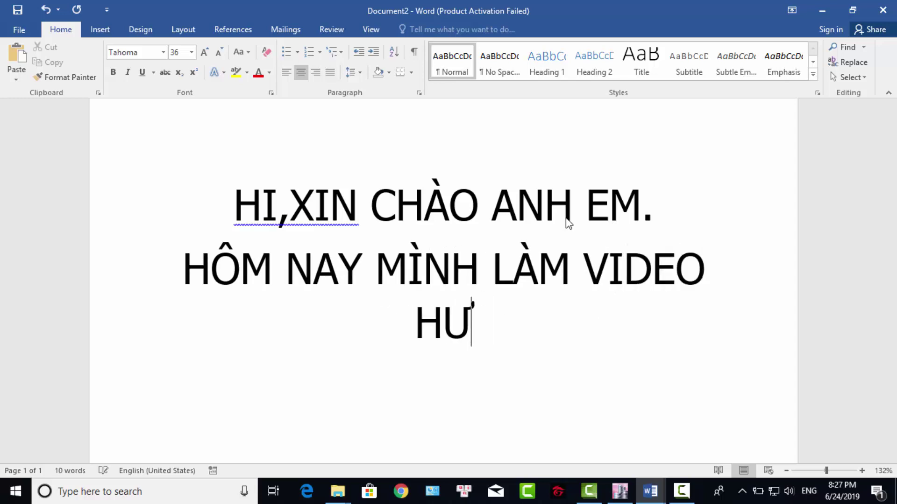
Finish the second paragraph's sentence with "DẪN MỌI NGƯỜI CÀI ĐẶT ETABS 2017 NHÉ ."
{"action": "type", "text": " DANA"}
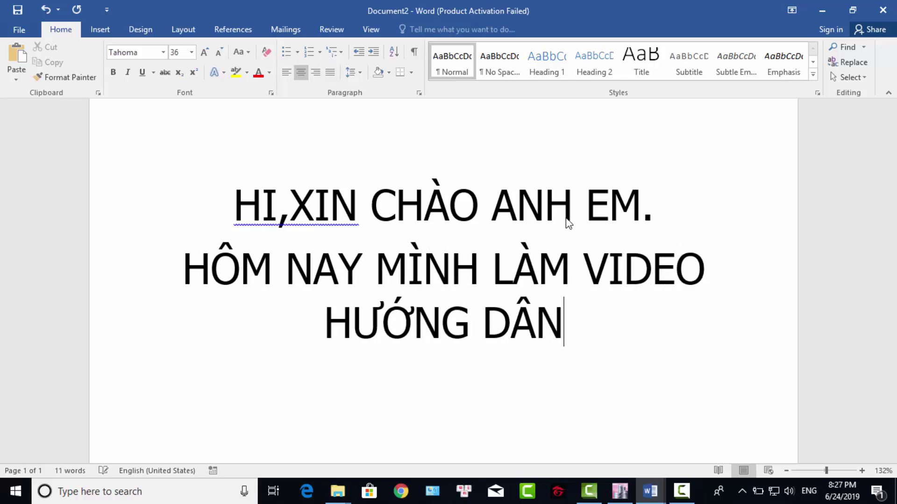
{"action": "type", "text": "x MOJI "}
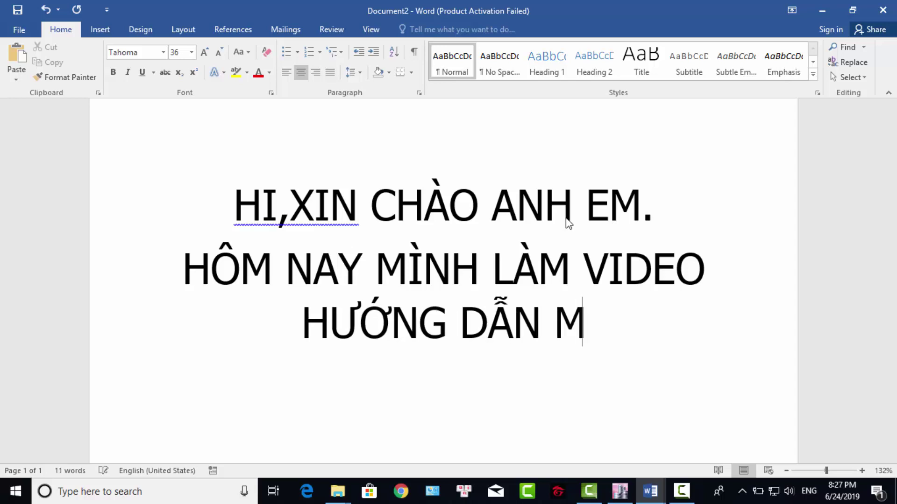
{"action": "type", "text": "NG"}
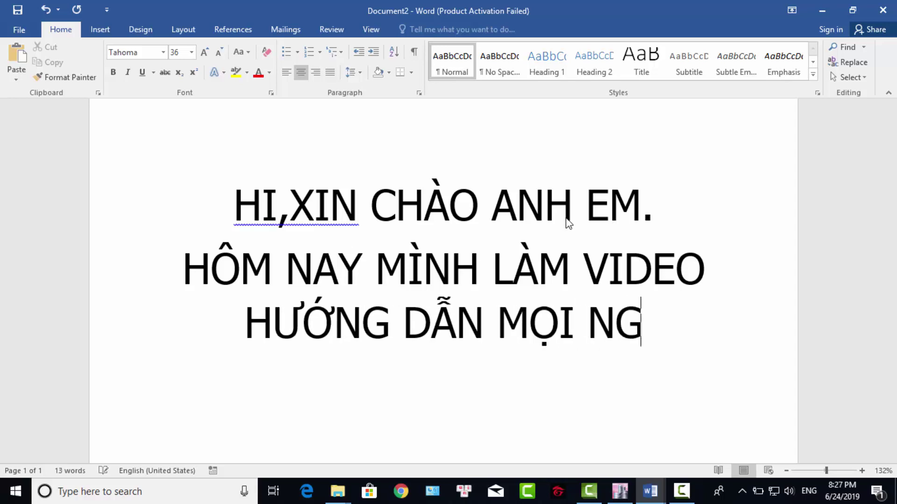
{"action": "type", "text": "UOIWF CAI"}
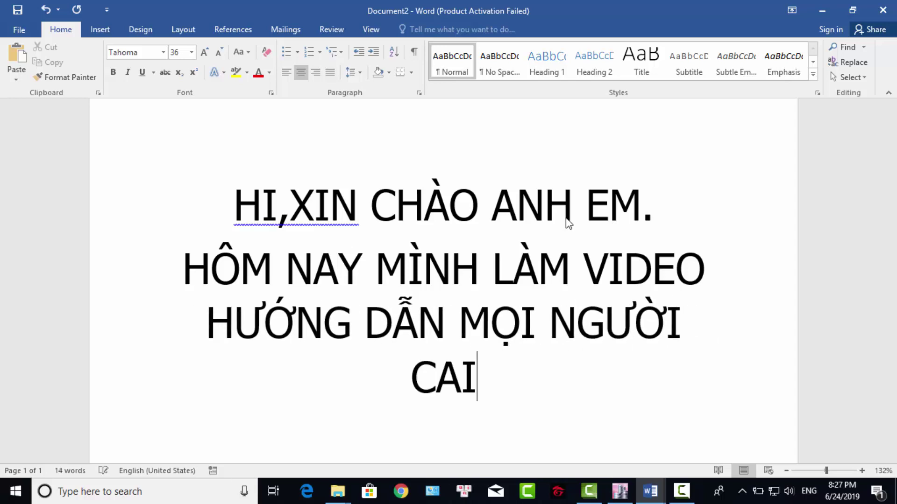
{"action": "type", "text": " DDAT"}
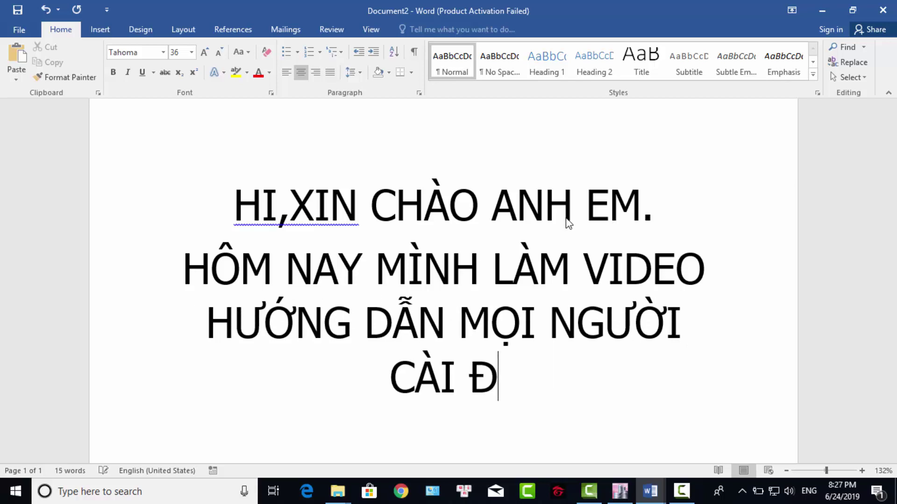
{"action": "type", "text": "wj "}
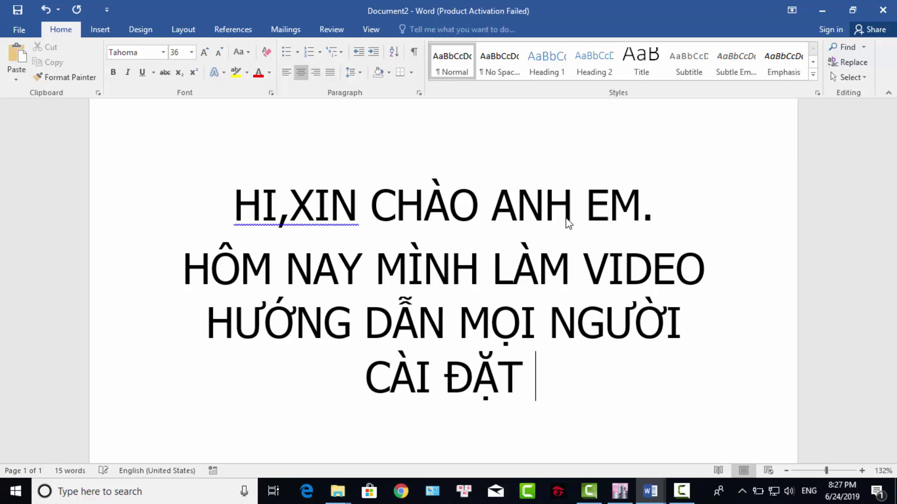
{"action": "type", "text": "ETABS "}
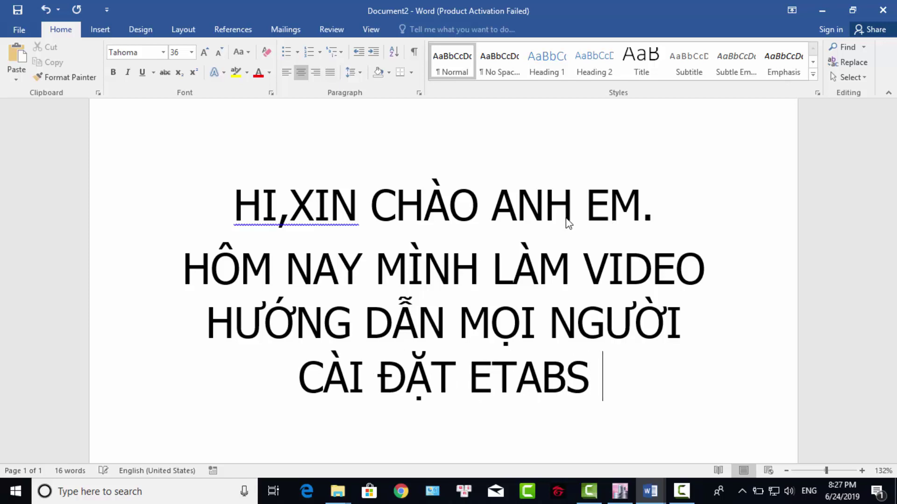
{"action": "type", "text": "2017"}
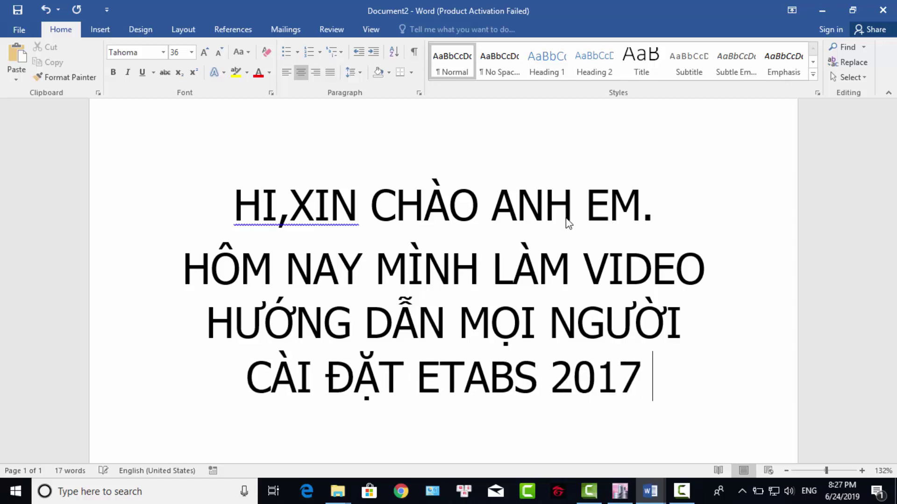
{"action": "type", "text": " NHÉ "}
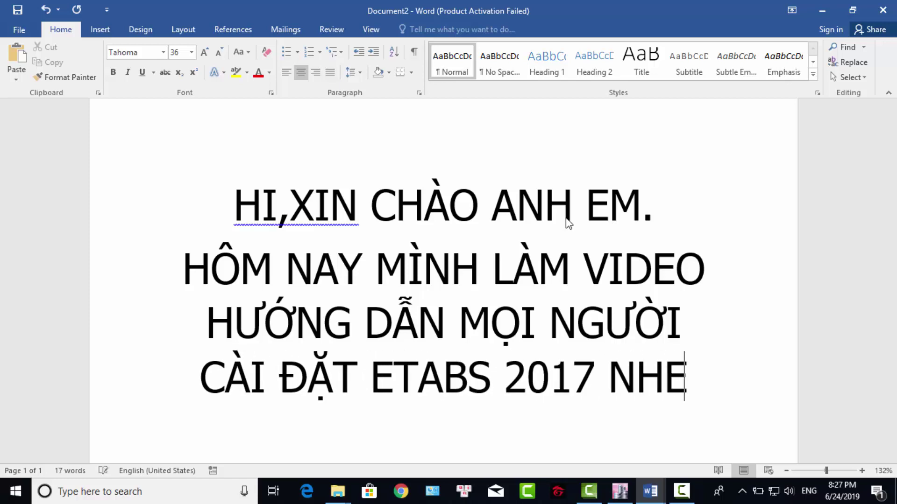
{"action": "type", "text": "."}
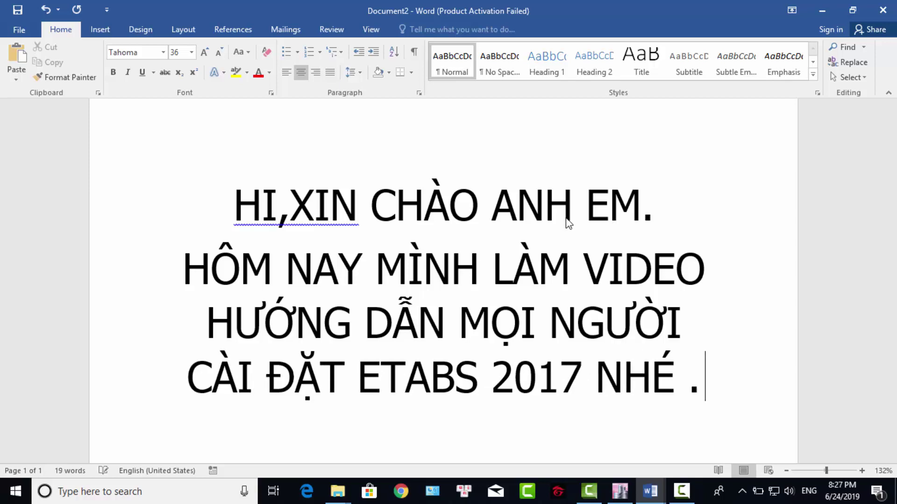
Add a third paragraph reading "MỌI NGƯỜI THEO DÕI CÁC BƯỚC SAU ĐÂY"
{"action": "scroll", "coordinate": [579, 208], "scroll_direction": "down", "scroll_amount": 3}
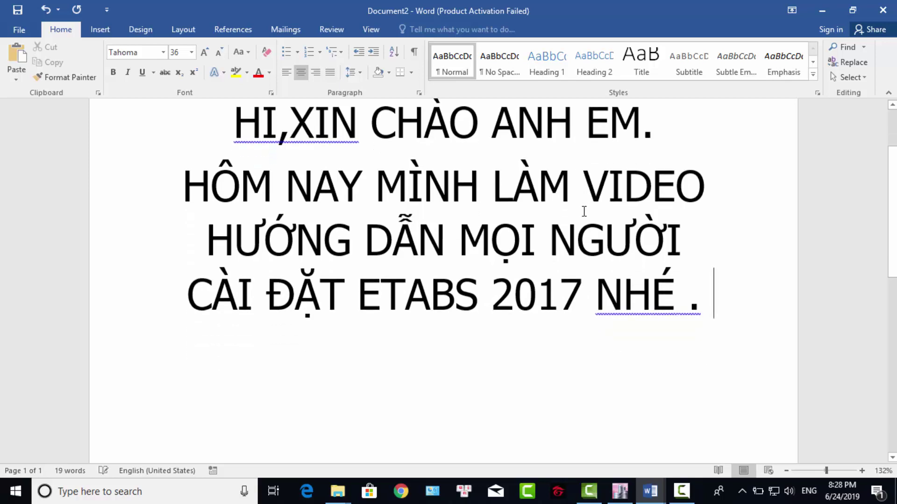
{"action": "key", "text": "Return"}
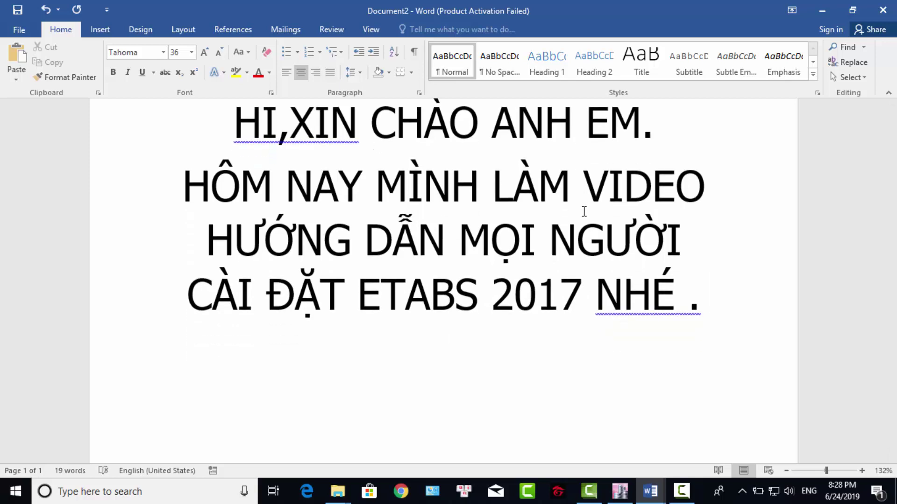
{"action": "type", "text": "MỌI NGU"}
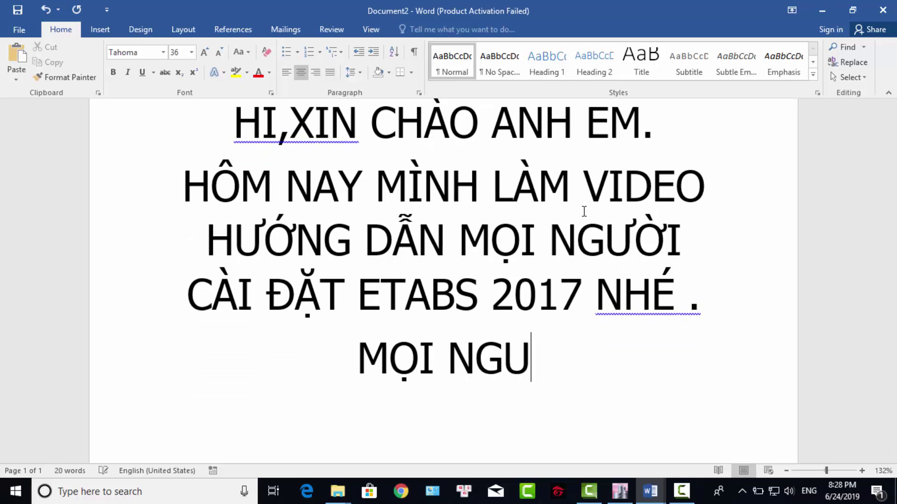
{"action": "type", "text": "OIWF"}
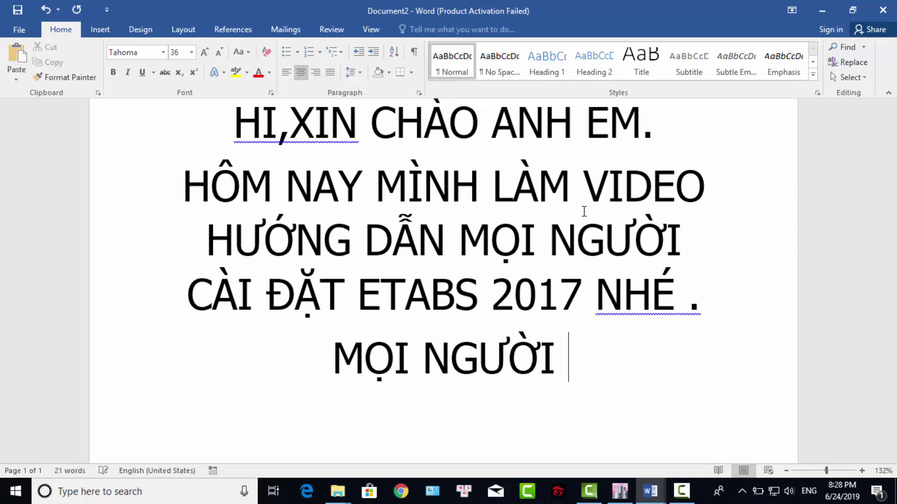
{"action": "type", "text": " THEO DO"}
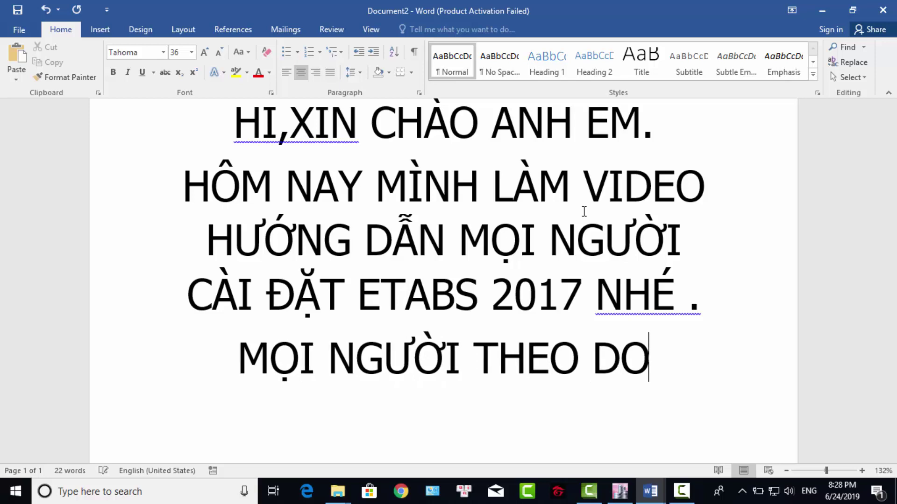
{"action": "type", "text": "I CÁ C"}
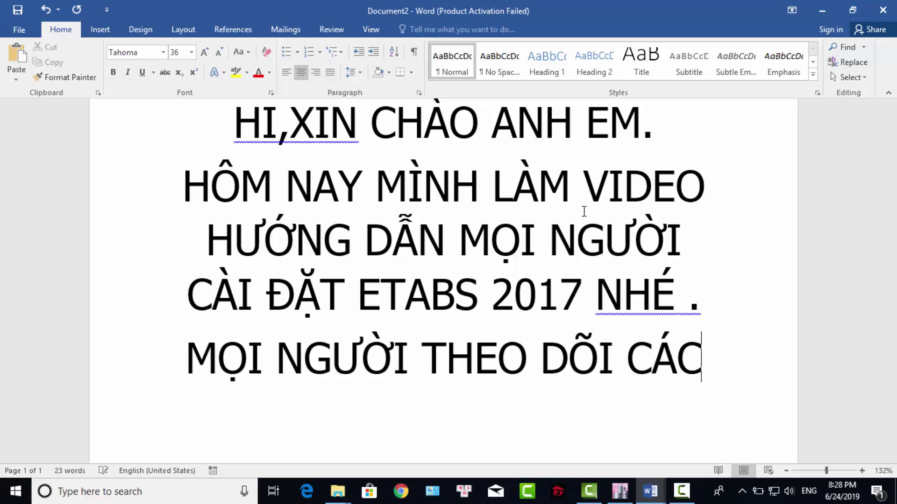
{"action": "type", "text": "ACS BYU"}
{"action": "key", "text": "BackSpace"}
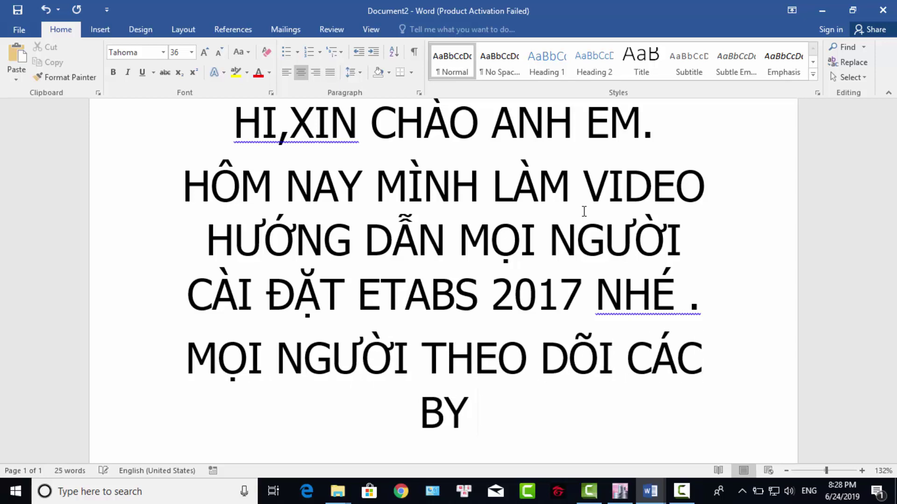
{"action": "key", "text": "BackSpace"}
{"action": "type", "text": "UOC"}
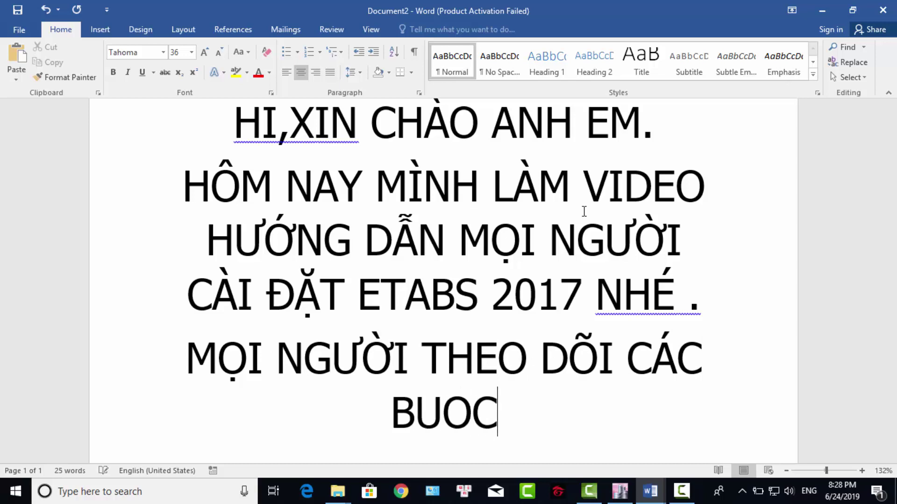
{"action": "type", "text": "WS SA"}
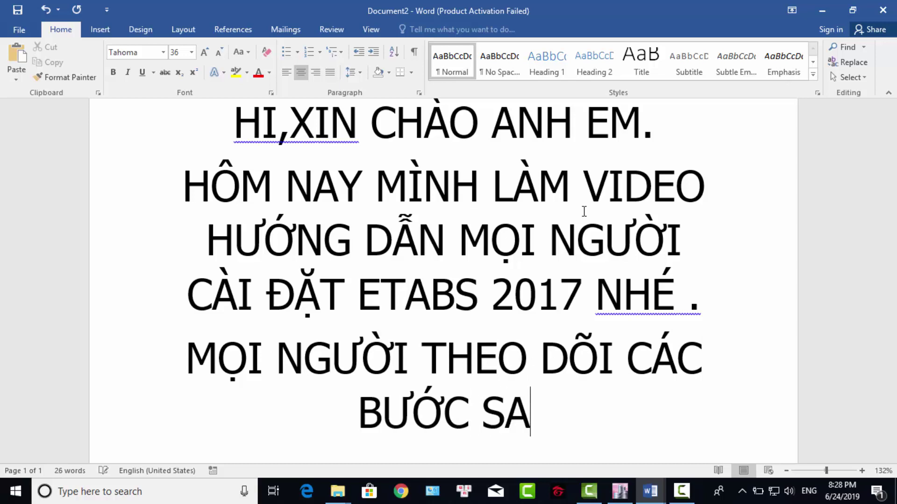
{"action": "type", "text": "U DDAY"}
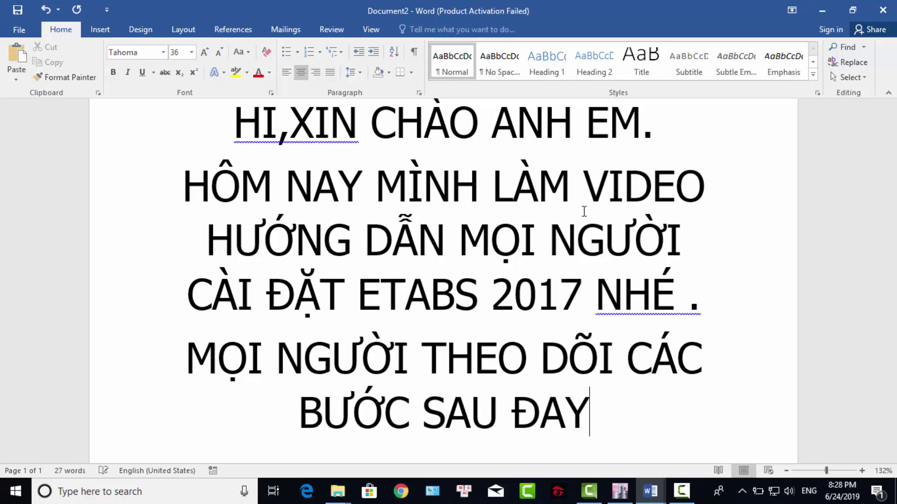
{"action": "type", "text": "A"}
End the third paragraph with " . LETS GO !!!"
{"action": "type", "text": " . LE"}
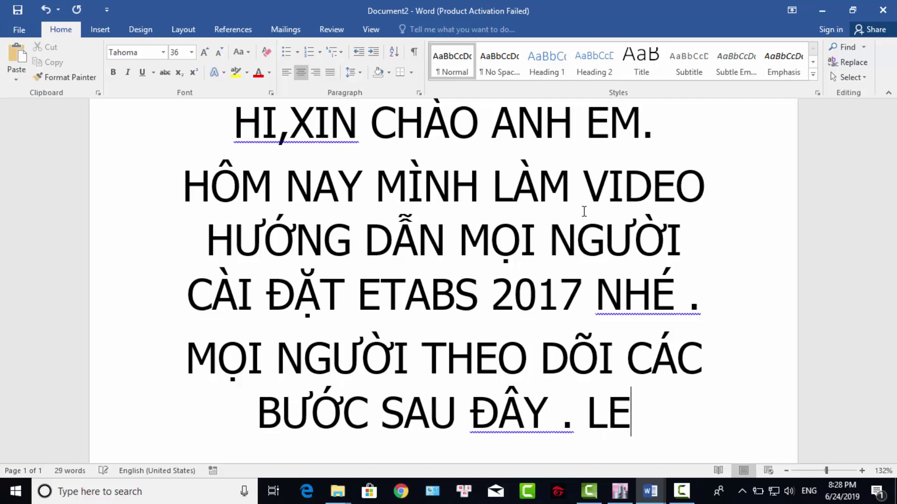
{"action": "type", "text": "TS GO !!!"}
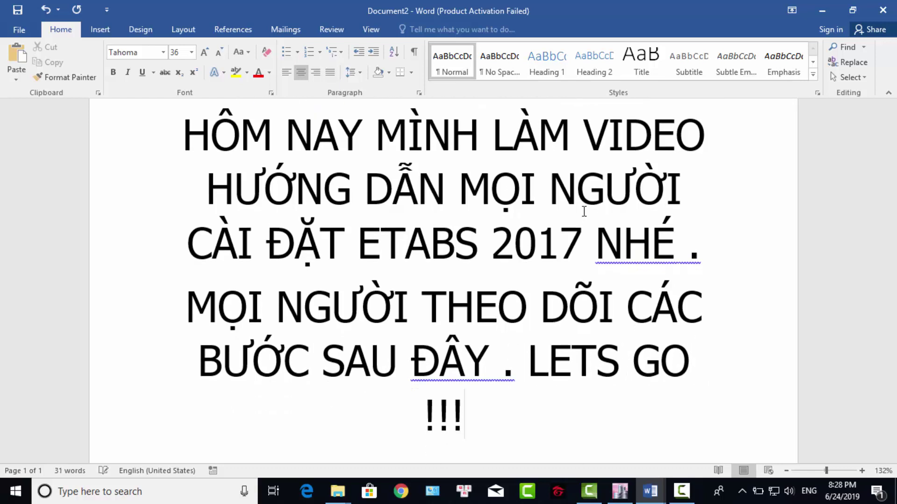
{"action": "scroll", "coordinate": [584, 211], "scroll_direction": "down", "scroll_amount": 2}
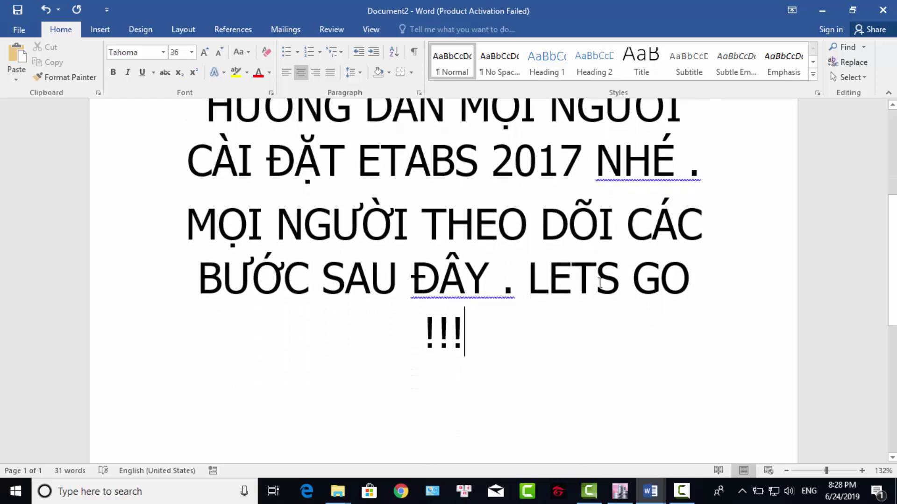
Switch to Document1 and review the highlighted antivirus note and installation steps B1 to B3
{"action": "mouse_move", "coordinate": [650, 491]}
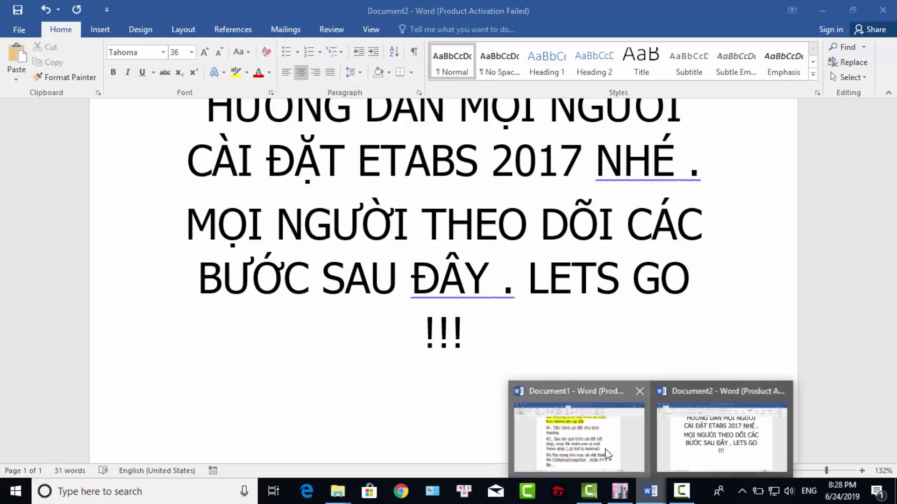
{"action": "left_click", "coordinate": [575, 425]}
{"action": "scroll", "coordinate": [368, 156], "scroll_direction": "up", "scroll_amount": 2}
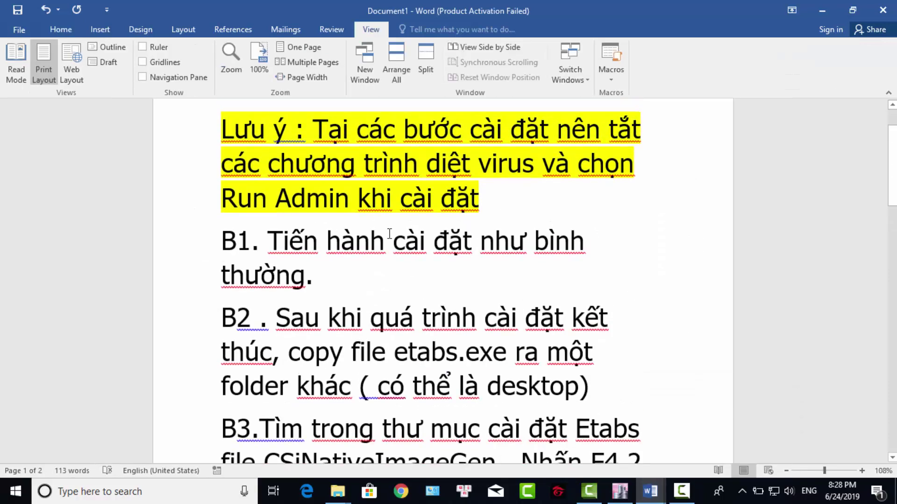
{"action": "left_click_drag", "start_coordinate": [336, 282], "coordinate": [229, 244]}
{"action": "left_click", "coordinate": [332, 283]}
{"action": "scroll", "coordinate": [374, 282], "scroll_direction": "down", "scroll_amount": 2}
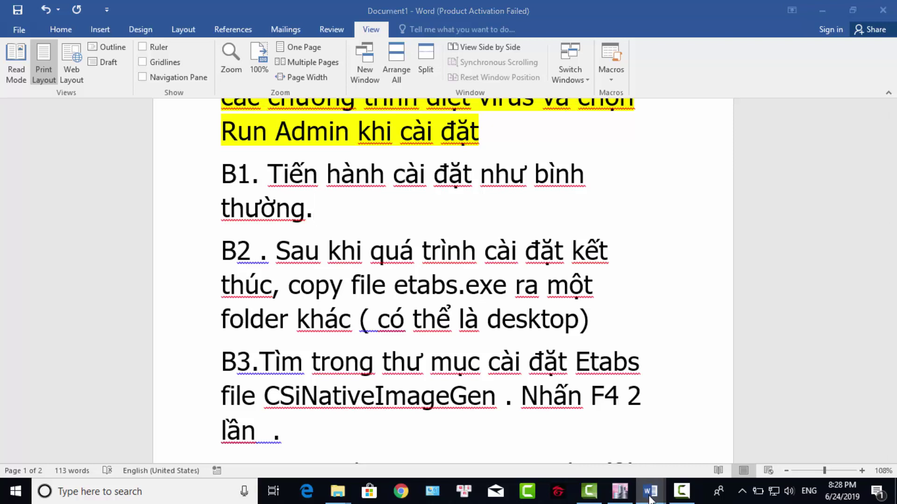
Switch back to Document2 and view the greeting at the start of the page
{"action": "mouse_move", "coordinate": [650, 492]}
{"action": "left_click", "coordinate": [738, 428]}
{"action": "scroll", "coordinate": [551, 330], "scroll_direction": "up", "scroll_amount": 5}
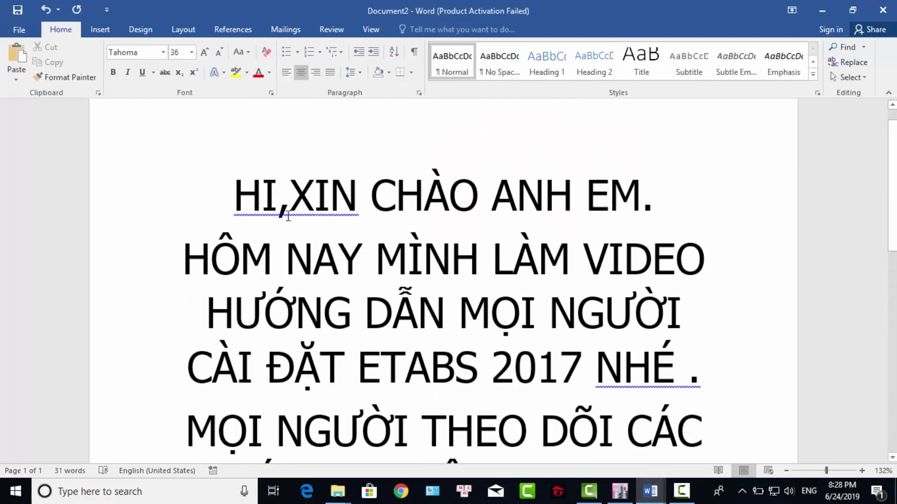
Delete the entire greeting text from Document2, leaving a blank page
{"action": "scroll", "coordinate": [243, 146], "scroll_direction": "down", "scroll_amount": 2}
{"action": "left_click_drag", "start_coordinate": [321, 140], "coordinate": [536, 435]}
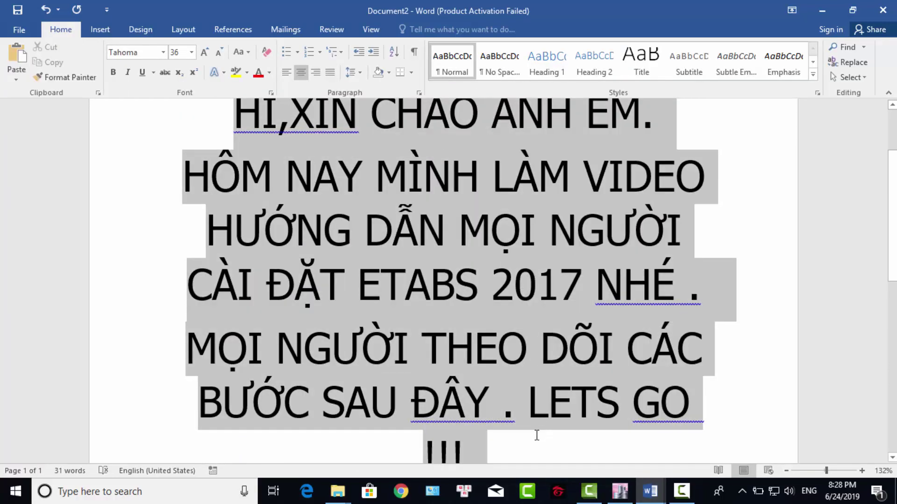
{"action": "key", "text": "Delete"}
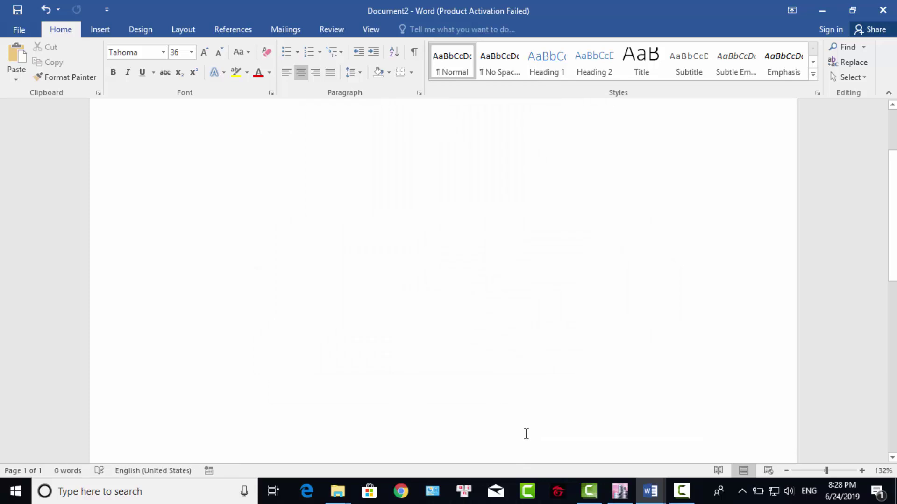
Start the first installation step with the text "B1 .Sau khi download"
{"action": "type", "text": "B1 "}
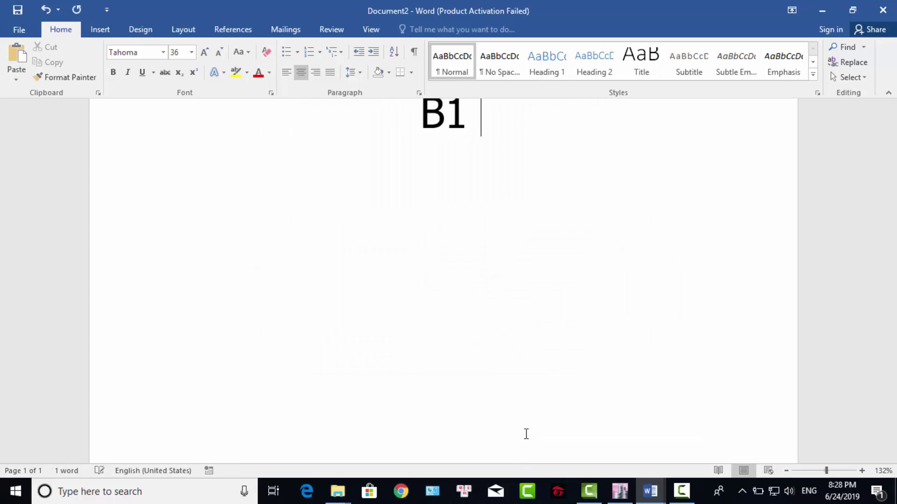
{"action": "type", "text": "."}
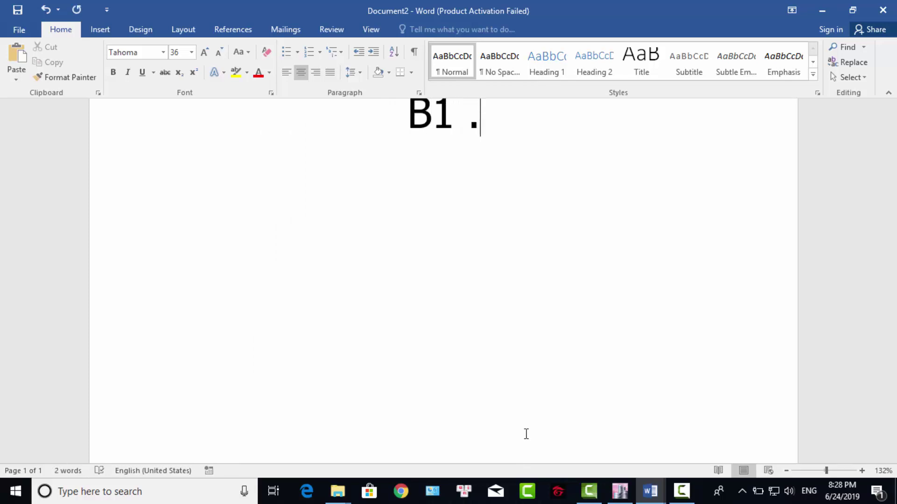
{"action": "type", "text": "sAU"}
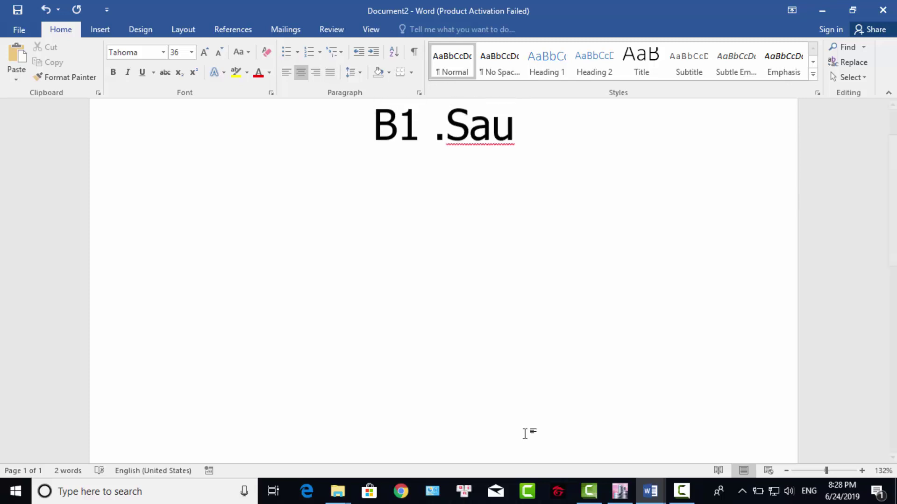
{"action": "scroll", "coordinate": [525, 434], "scroll_direction": "up", "scroll_amount": 1}
{"action": "type", "text": "khi "}
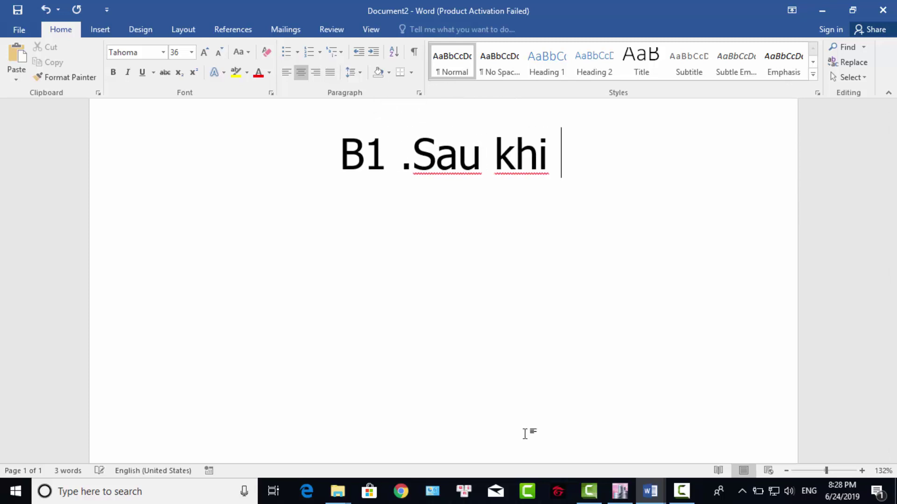
{"action": "type", "text": "dow"}
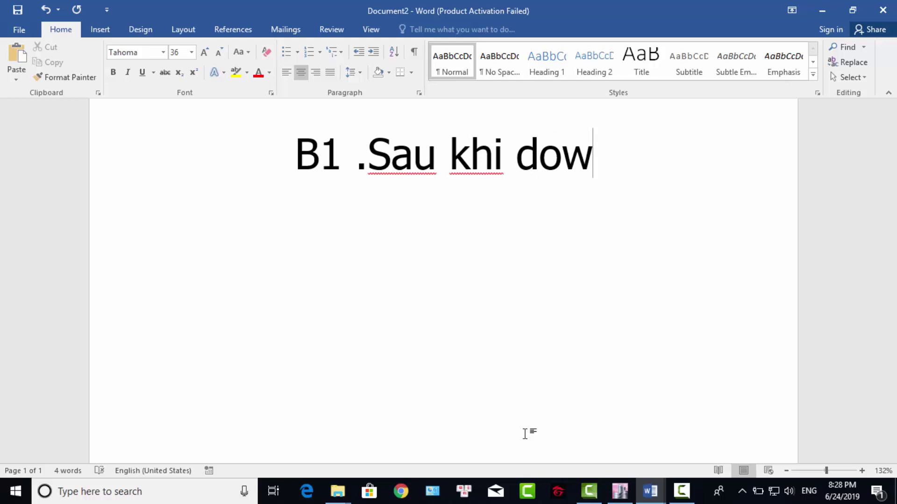
{"action": "type", "text": "nlaod"}
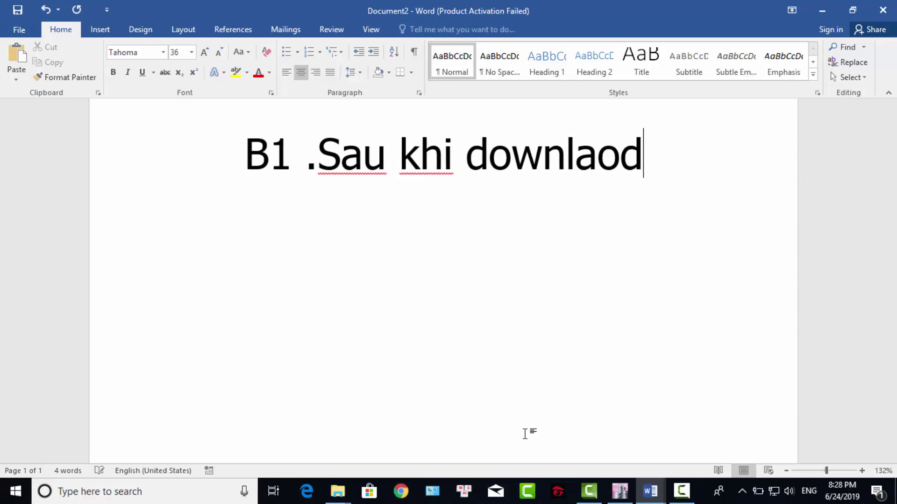
{"action": "key", "text": "BackSpace"}
{"action": "key", "text": "BackSpace"}
{"action": "key", "text": "BackSpace"}
{"action": "type", "text": "oad"}
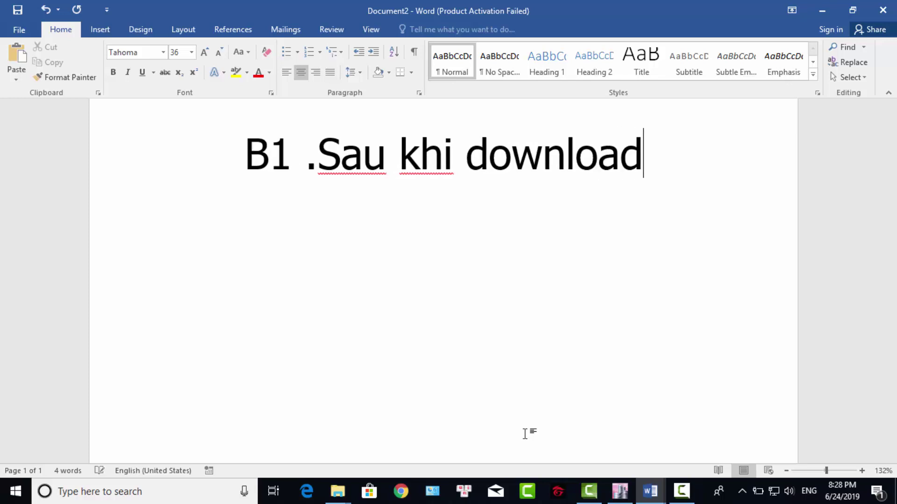
Continue the B1 line with " , tiến hành cài đặt như bình thường . "
{"action": "type", "text": " ,"}
{"action": "type", "text": " tiến hành "}
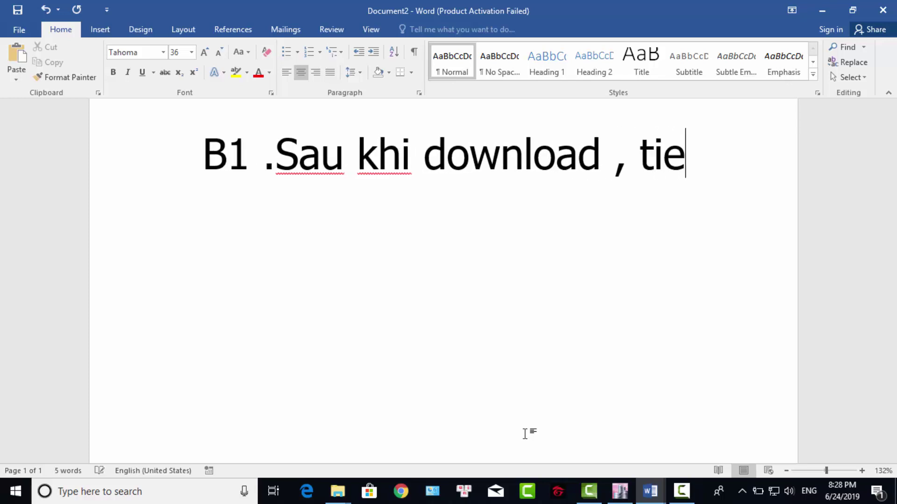
{"action": "type", "text": "cài "}
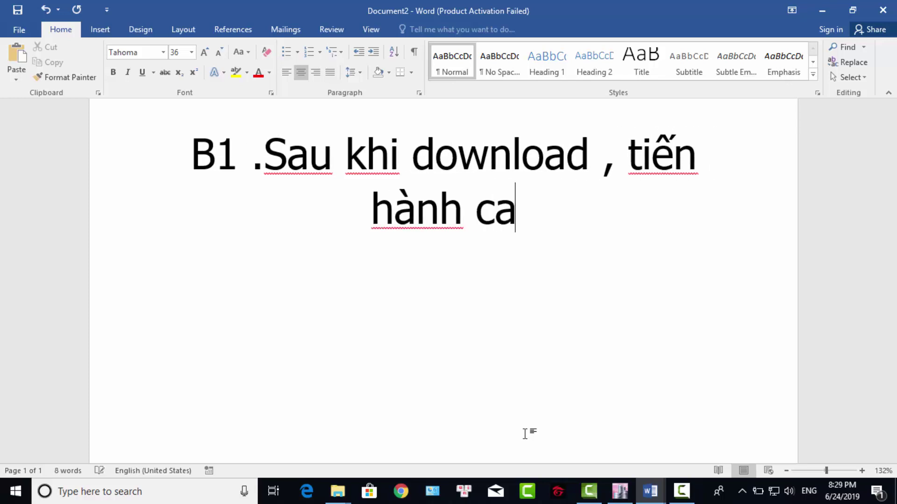
{"action": "type", "text": "đat"}
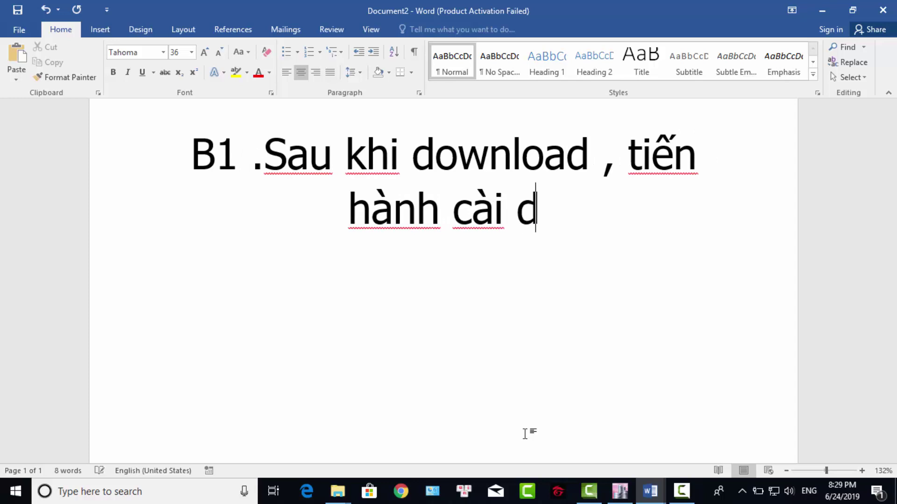
{"action": "type", "text": "w"}
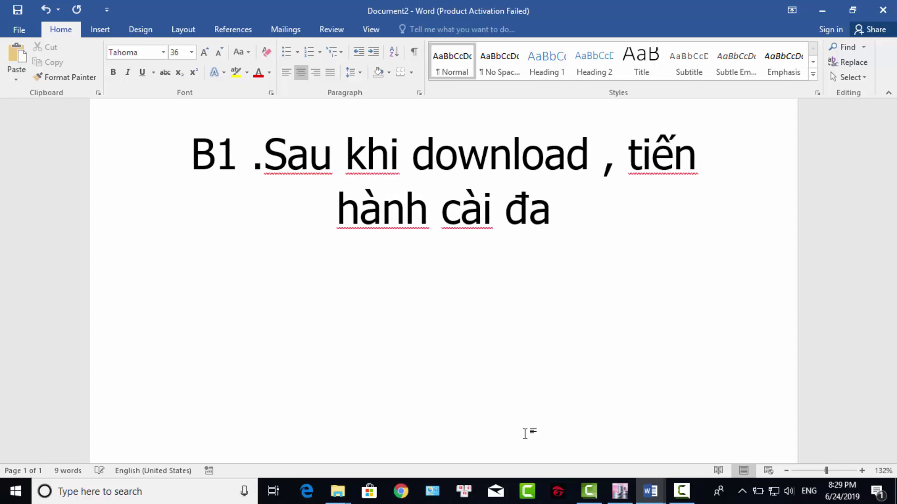
{"action": "type", "text": " n"}
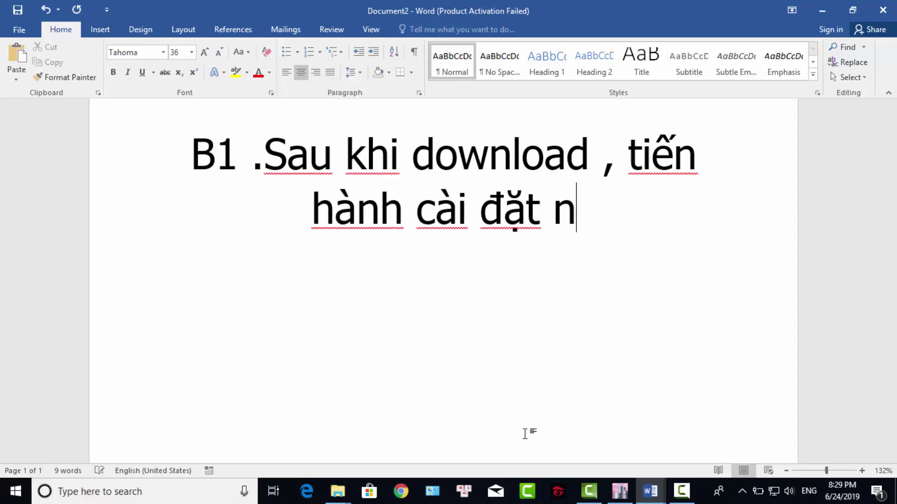
{"action": "type", "text": "huw binh"}
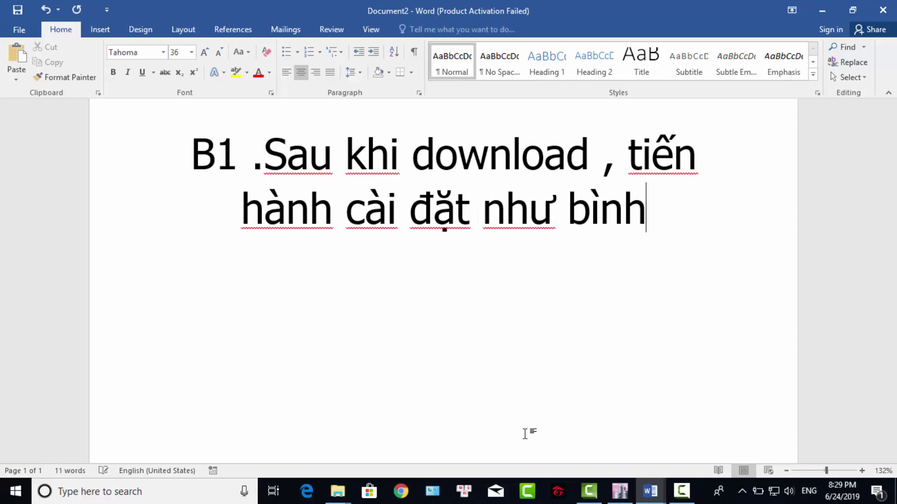
{"action": "type", "text": "f thuowngf "}
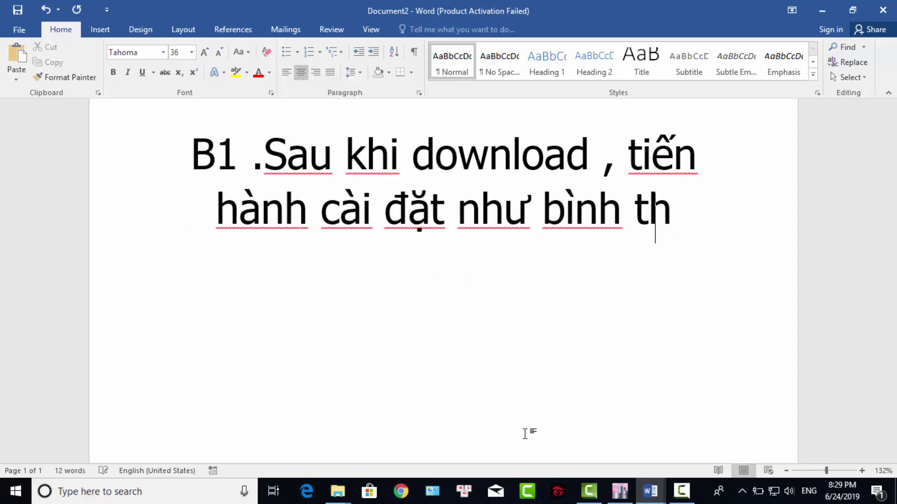
{"action": "type", "text": ". "}
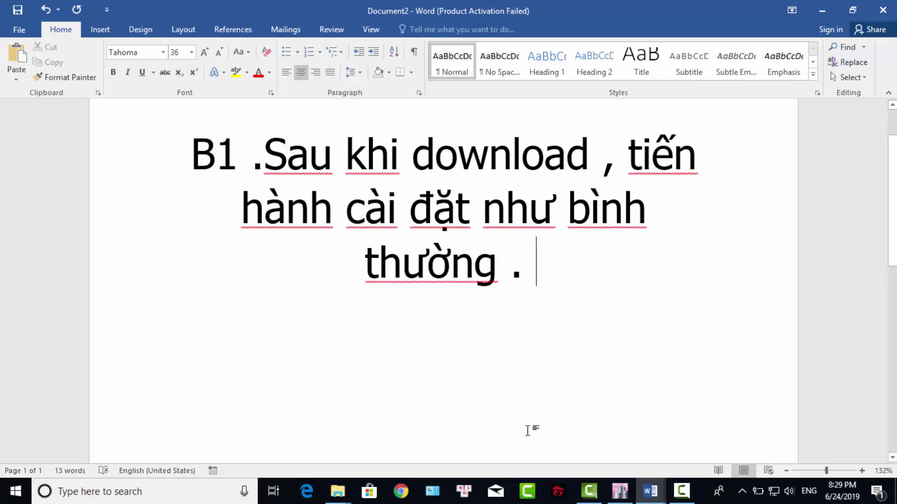
Add the reminder "An hem nhớ chọn chế độ Run ADMIN khi cài đặt ," to the end of the B1 paragraph
{"action": "type", "text": "An hem "}
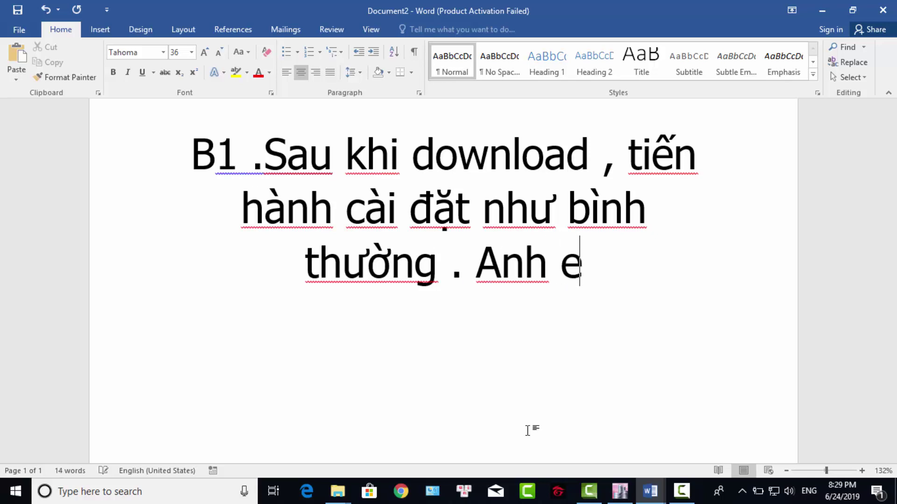
{"action": "type", "text": "nhớ "}
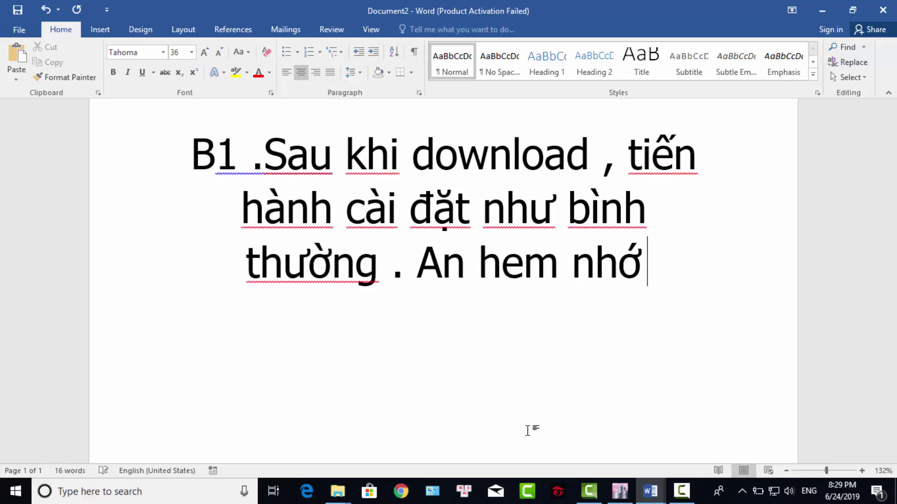
{"action": "type", "text": "chọn "}
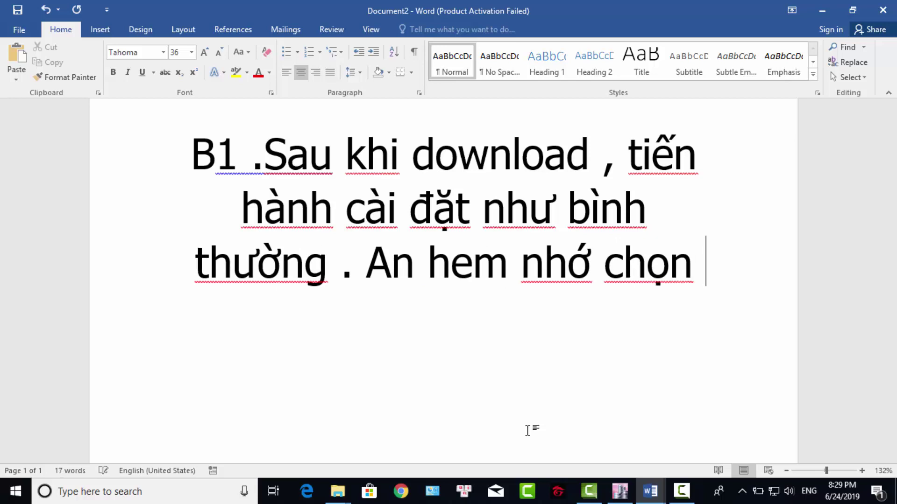
{"action": "type", "text": "chế đo"}
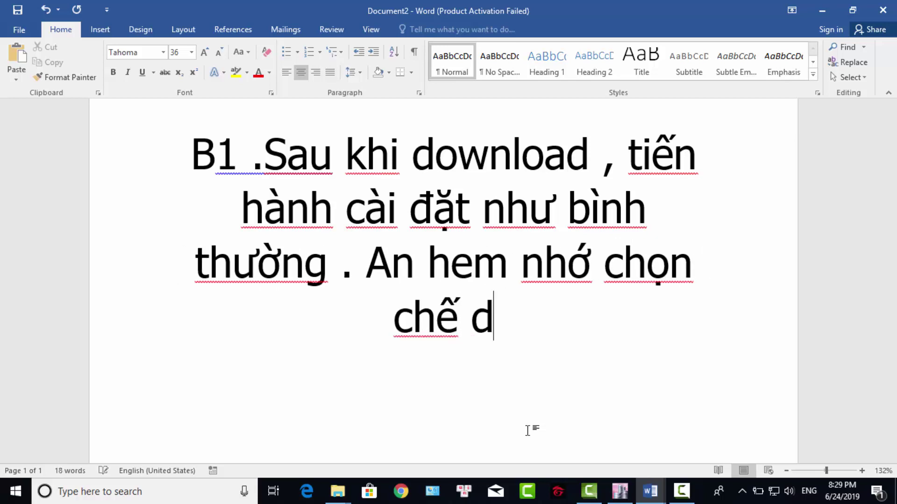
{"action": "type", "text": "oj "}
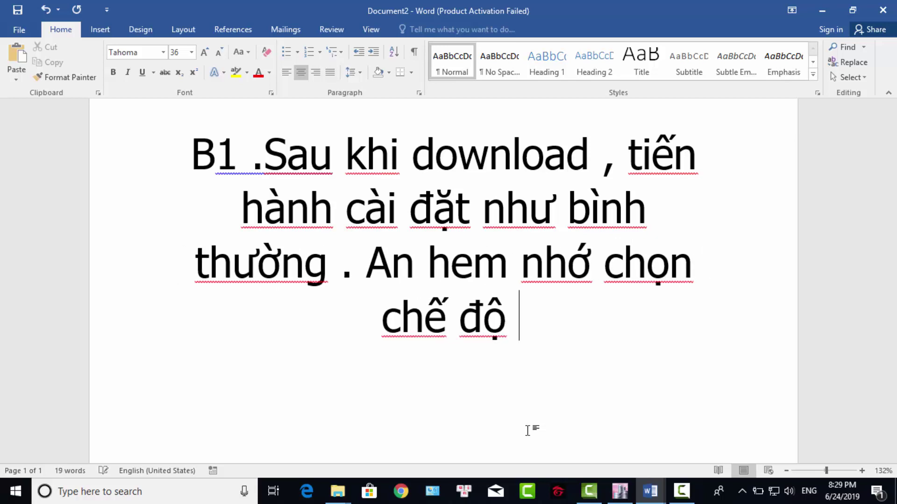
{"action": "type", "text": "Run A"}
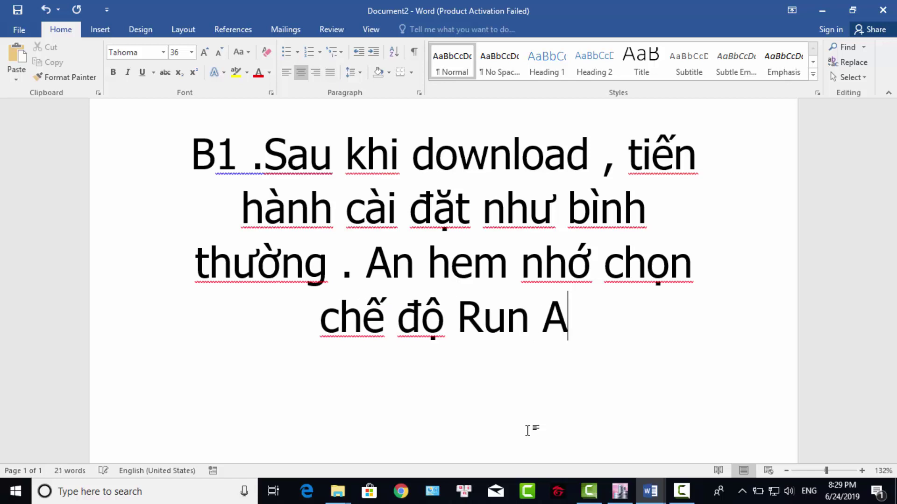
{"action": "type", "text": "D"}
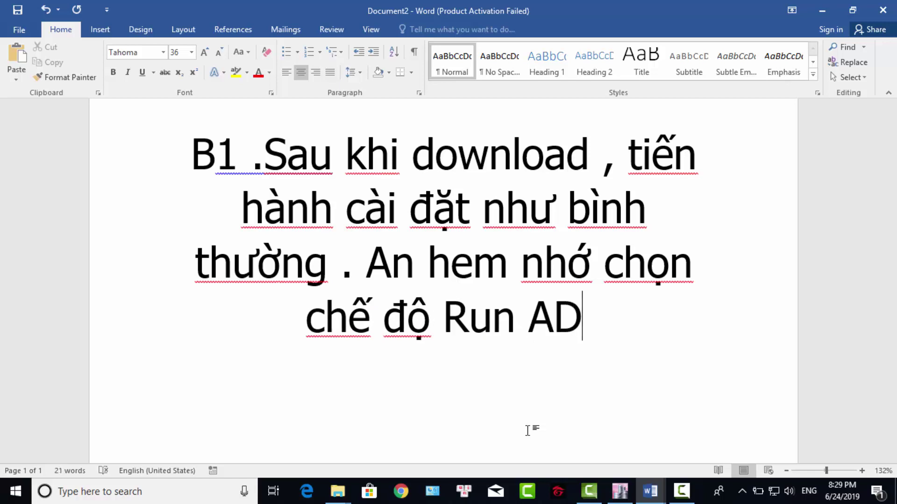
{"action": "type", "text": "MIN "}
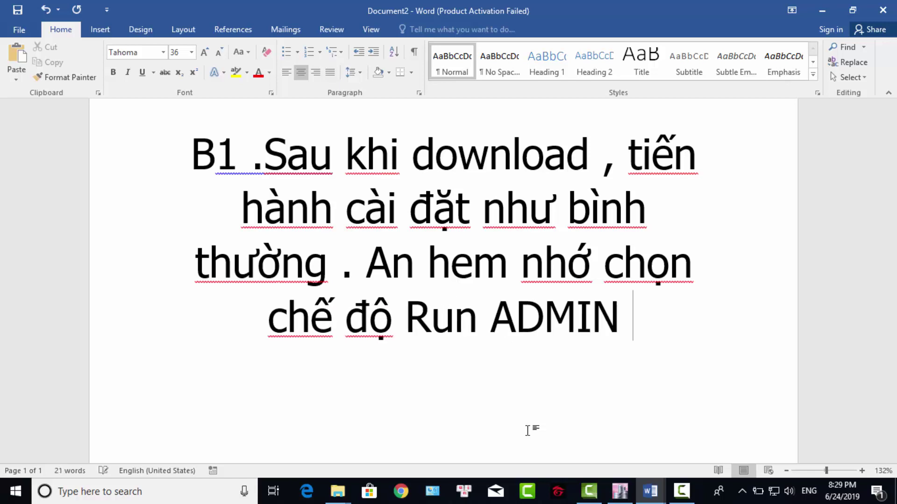
{"action": "type", "text": "khi cài"}
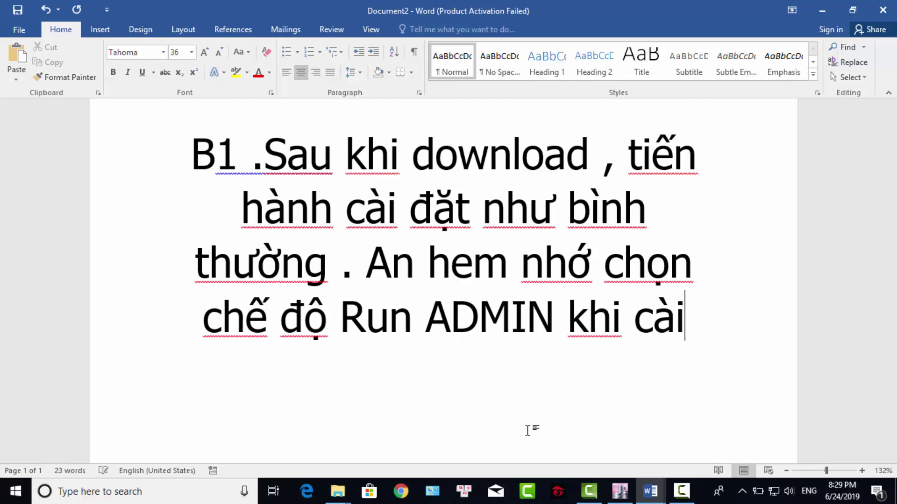
{"action": "type", "text": " đat"}
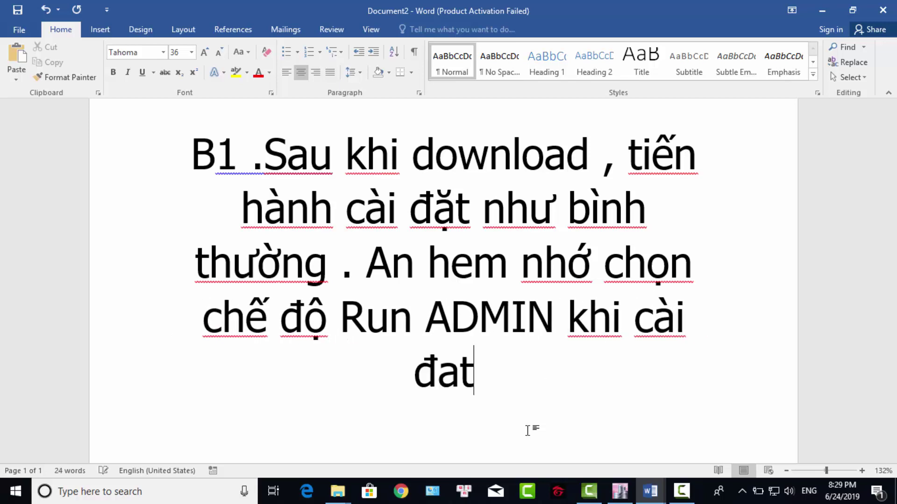
{"action": "type", "text": "wj"}
{"action": "type", "text": " ,"}
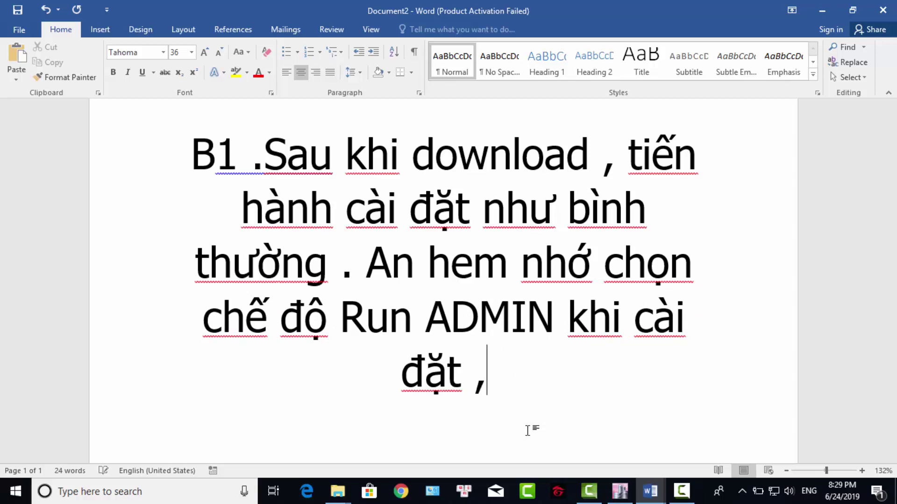
Switch to the Etabs 17.0.1_64 folder in File Explorer and run ETABSv1701Setup64 as administrator
{"action": "scroll", "coordinate": [558, 371], "scroll_direction": "down", "scroll_amount": 1}
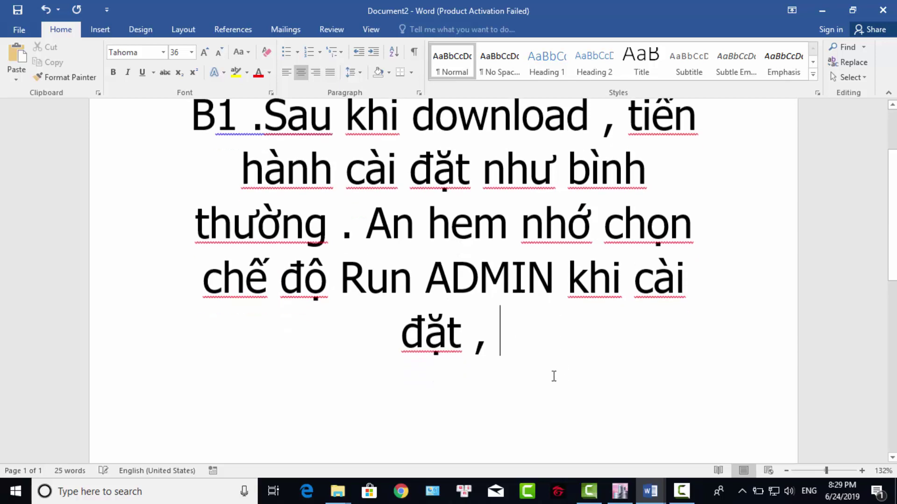
{"action": "mouse_move", "coordinate": [344, 489]}
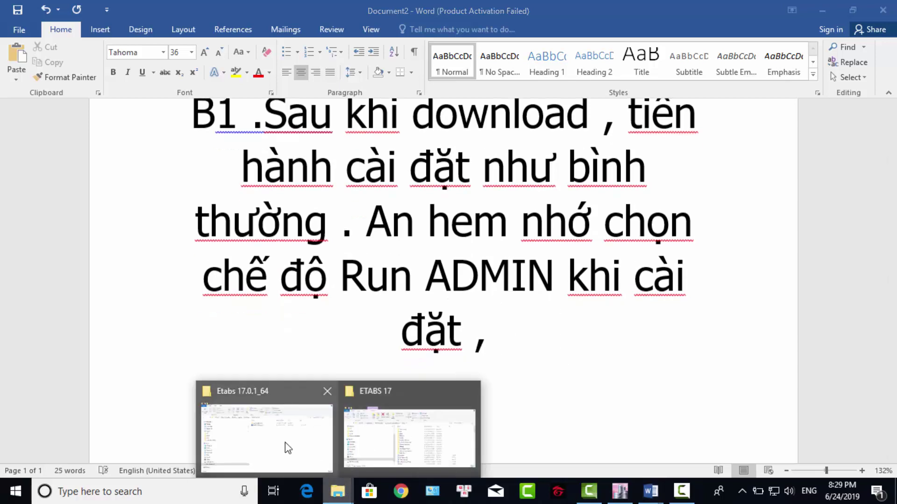
{"action": "left_click", "coordinate": [284, 441]}
{"action": "right_click", "coordinate": [395, 160]}
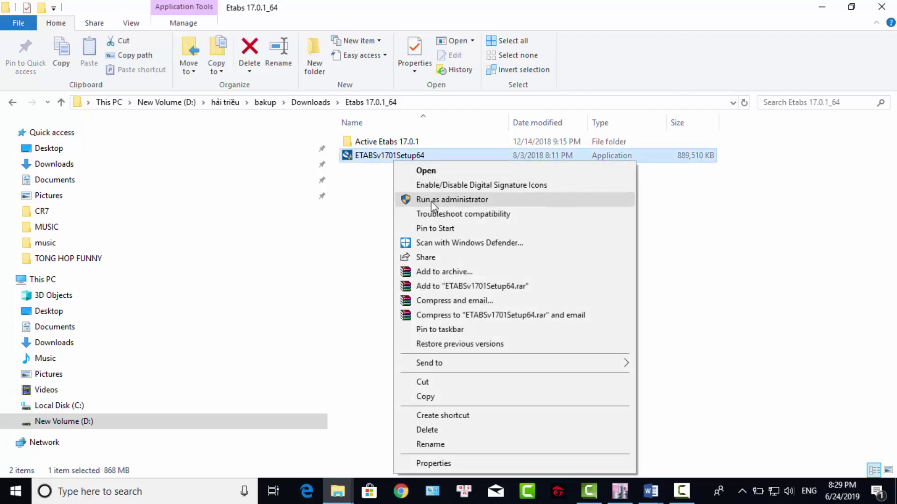
{"action": "left_click", "coordinate": [430, 201]}
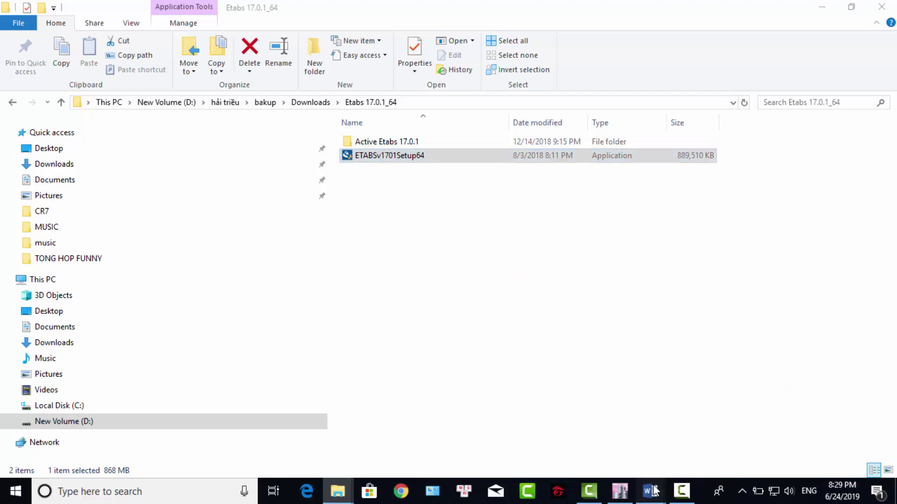
Switch to Document1 in Word to review step B2 about copying etabs.exe, and return to the B1 text in Document2
{"action": "mouse_move", "coordinate": [654, 490]}
{"action": "left_click", "coordinate": [592, 452]}
{"action": "scroll", "coordinate": [469, 274], "scroll_direction": "down", "scroll_amount": 2}
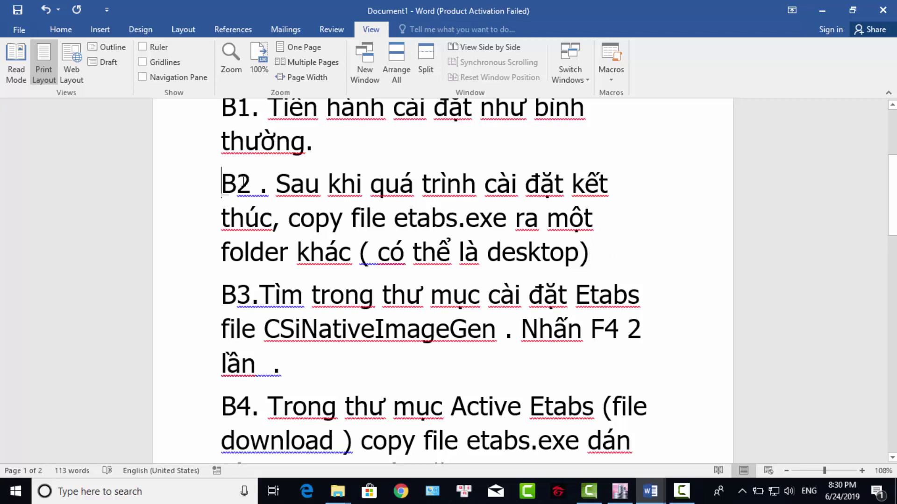
{"action": "left_click_drag", "start_coordinate": [222, 184], "coordinate": [617, 258]}
{"action": "left_click", "coordinate": [641, 255]}
{"action": "mouse_move", "coordinate": [654, 490]}
{"action": "left_click", "coordinate": [668, 470]}
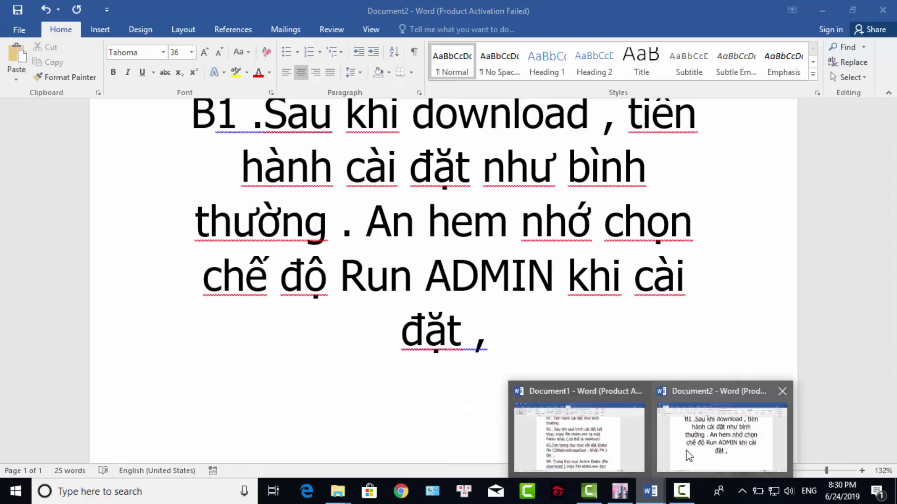
{"action": "scroll", "coordinate": [542, 359], "scroll_direction": "up", "scroll_amount": 1}
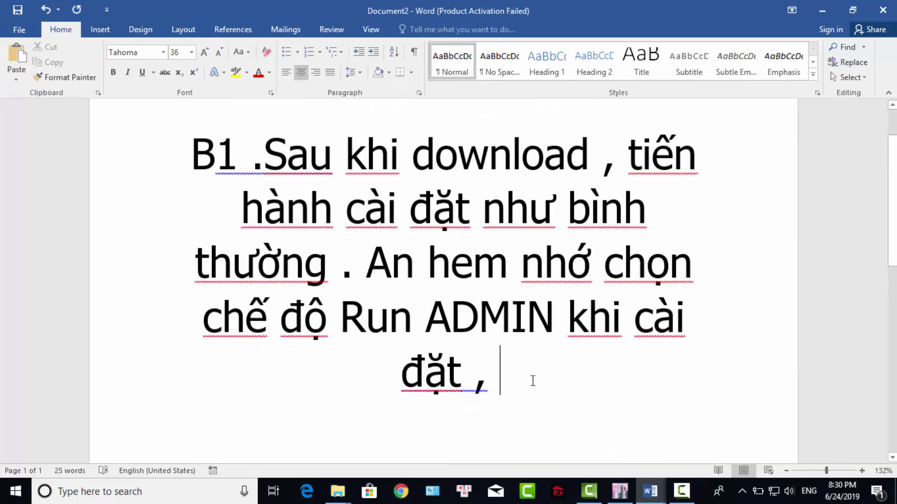
Start a new paragraph below the B1 text with the label "B2 : "
{"action": "left_click_drag", "start_coordinate": [530, 380], "coordinate": [280, 201]}
{"action": "left_click", "coordinate": [532, 382]}
{"action": "key", "text": "Return"}
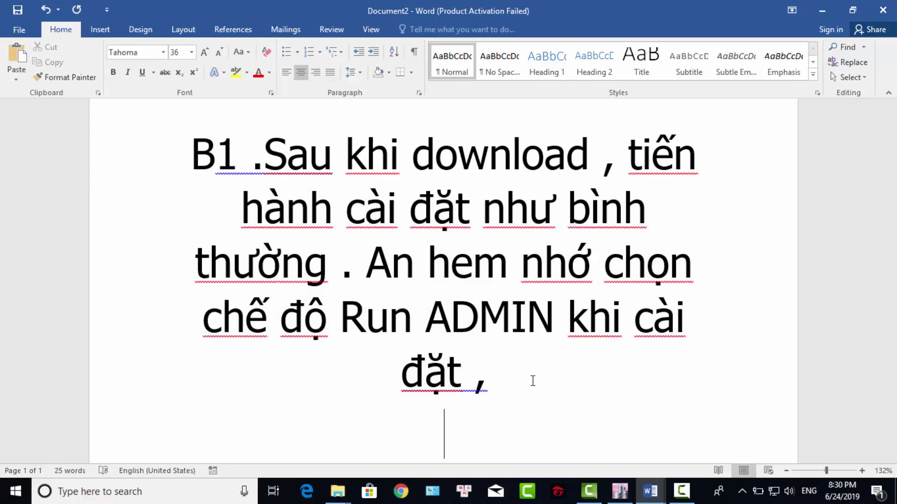
{"action": "type", "text": "B2 "}
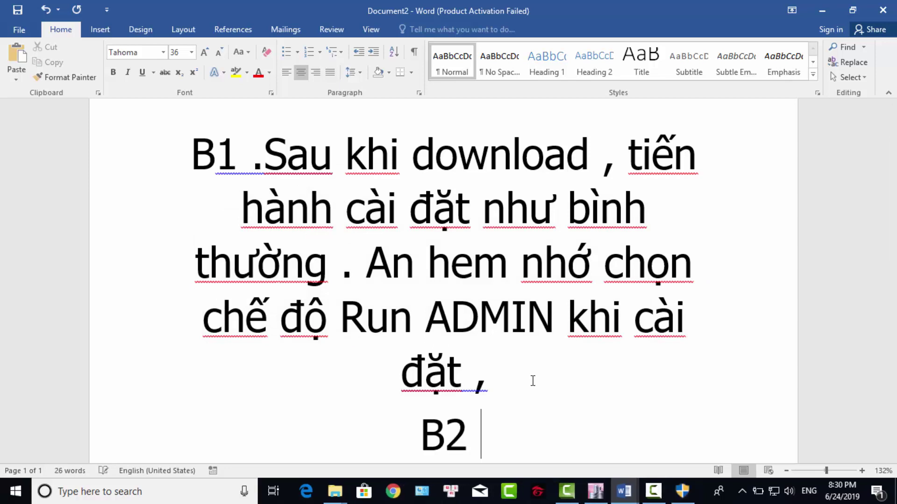
{"action": "type", "text": ":"}
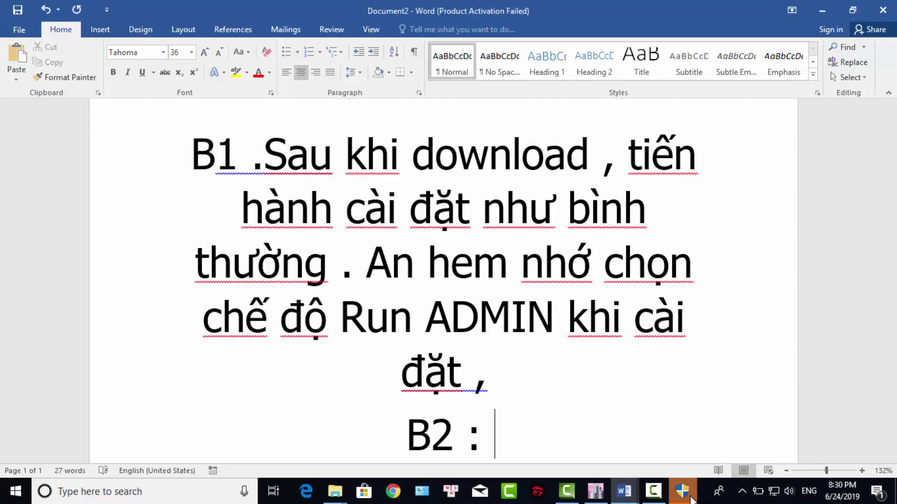
{"action": "scroll", "coordinate": [532, 365], "scroll_direction": "down", "scroll_amount": 3}
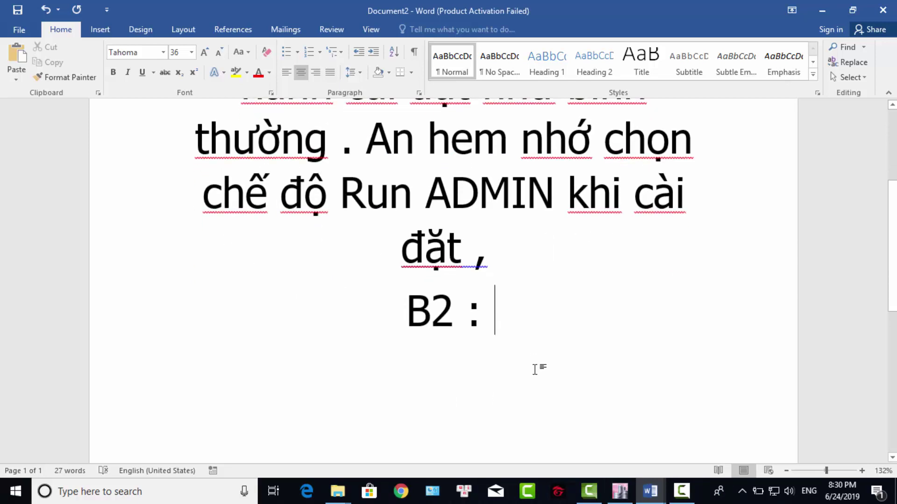
Continue the B2 line with "Sau khi quá trình cài đặt thành công ,"
{"action": "type", "text": "Sau khi qua"}
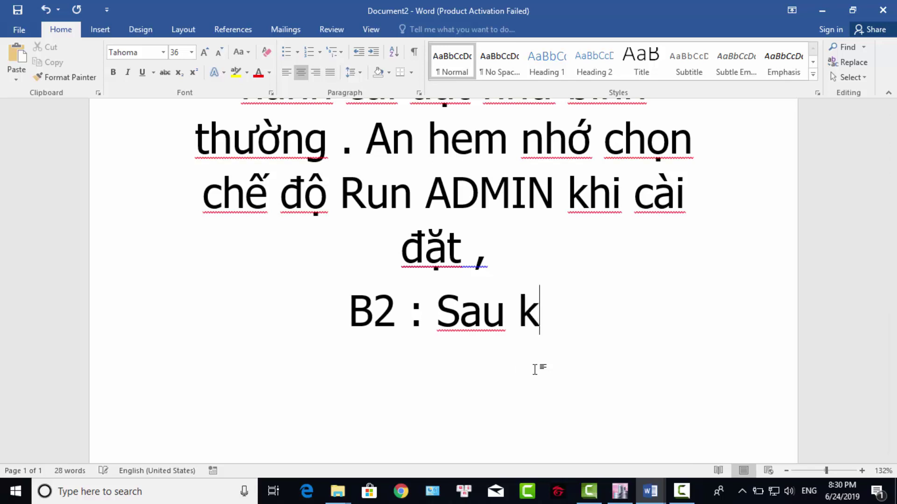
{"action": "type", "text": "t"}
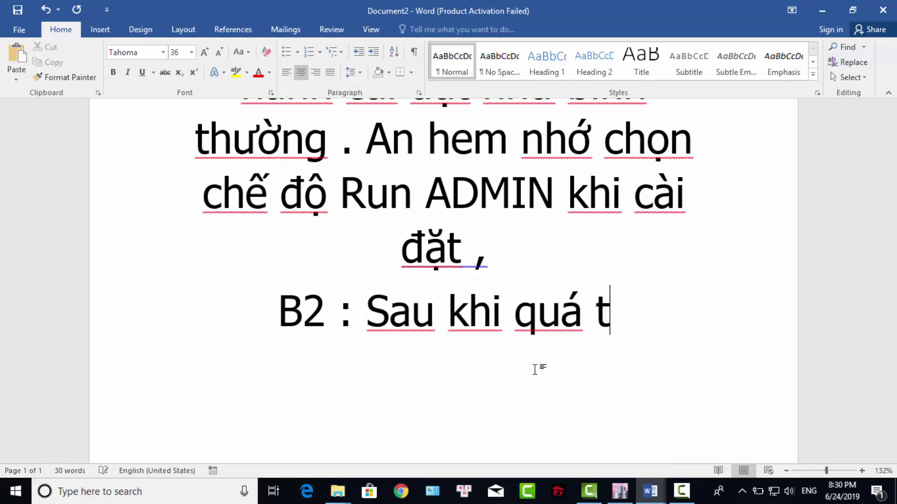
{"action": "type", "text": "rình cài đa"}
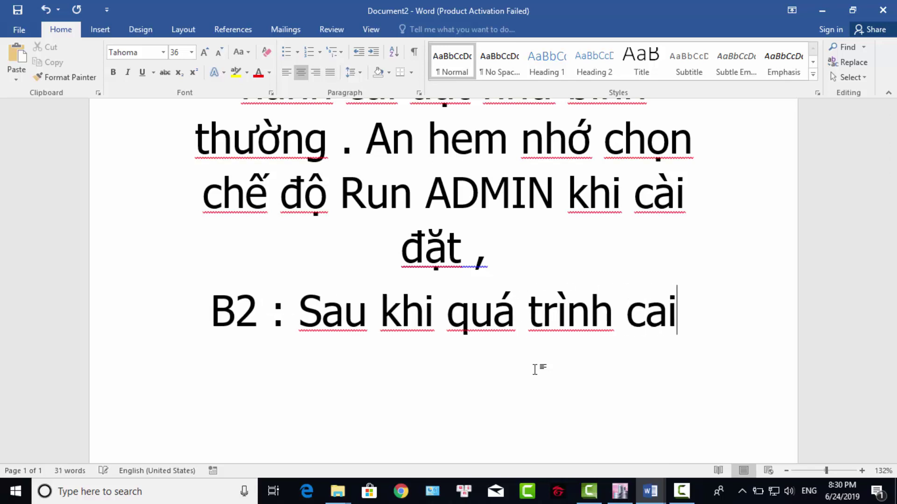
{"action": "type", "text": "t"}
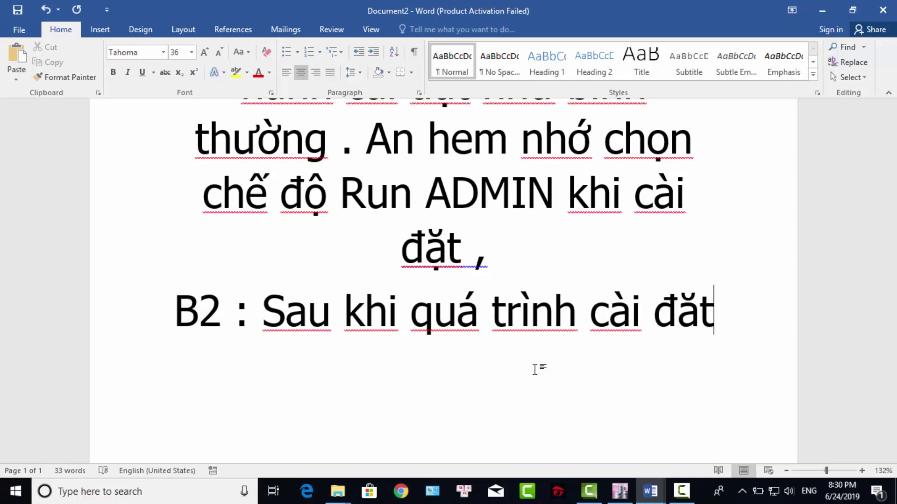
{"action": "type", "text": "wj thanhf con"}
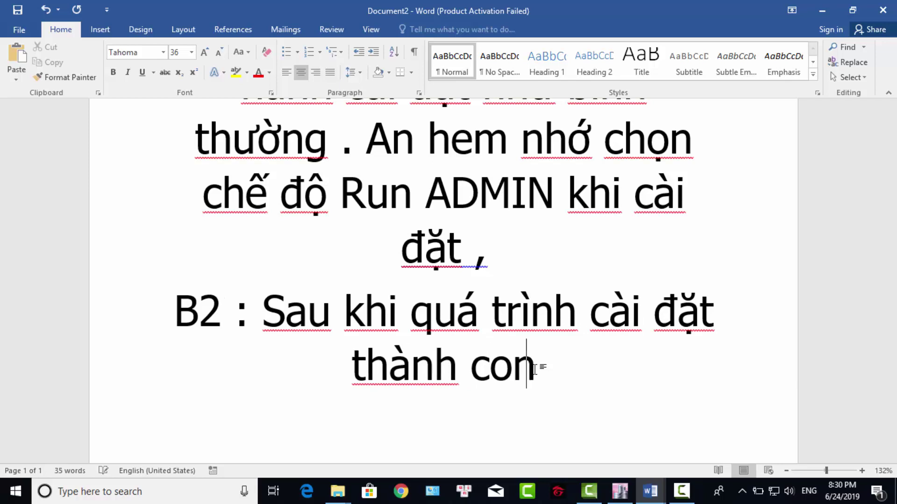
{"action": "type", "text": "g"}
{"action": "type", "text": "o ,"}
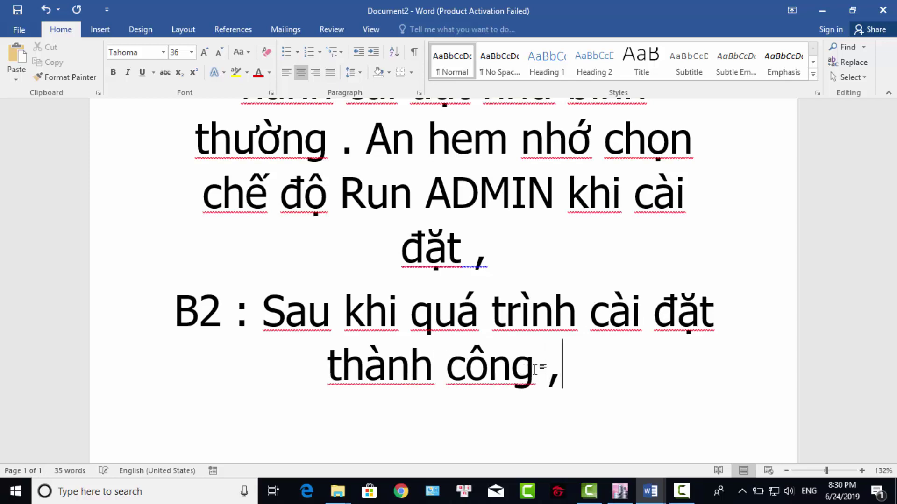
Add "Ae chọn file etabs.exe" to the B2 sentence, using the short form "Ae" for the readers
{"action": "type", "text": " An hem"}
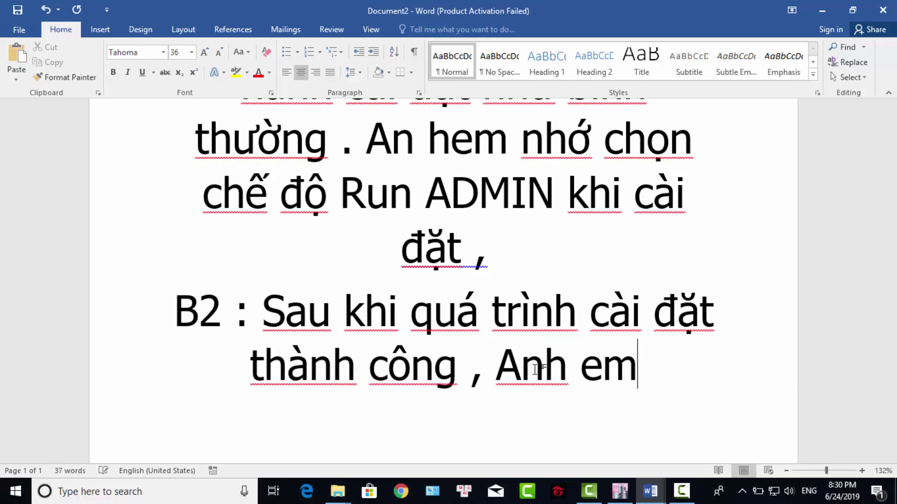
{"action": "key", "text": "BackSpace"}
{"action": "key", "text": "BackSpace"}
{"action": "key", "text": "BackSpace"}
{"action": "key", "text": "BackSpace"}
{"action": "key", "text": "BackSpace"}
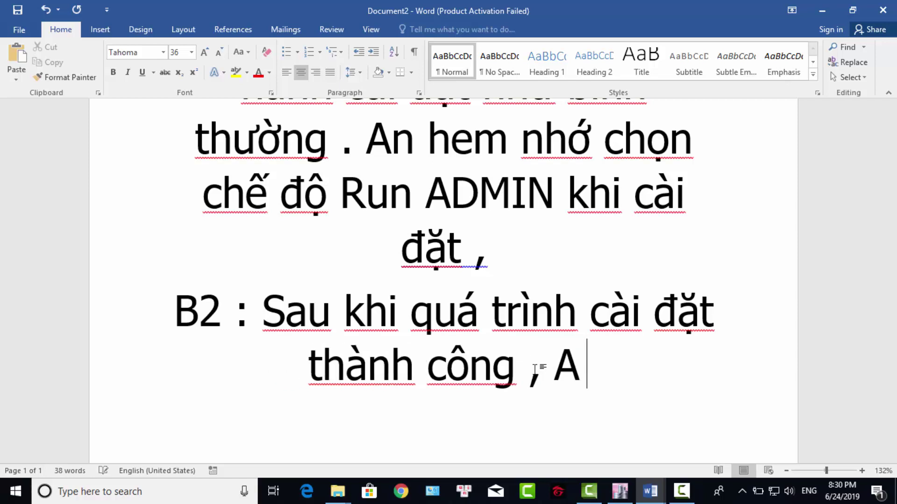
{"action": "type", "text": "e "}
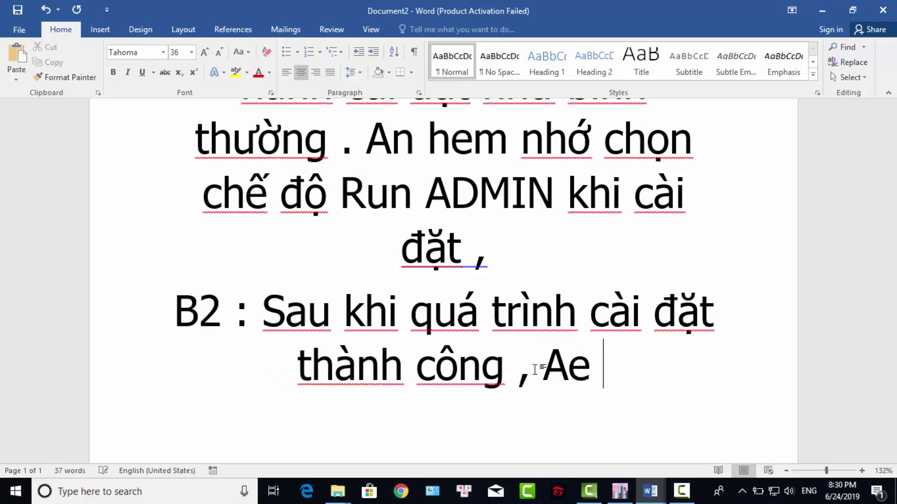
{"action": "type", "text": "chon"}
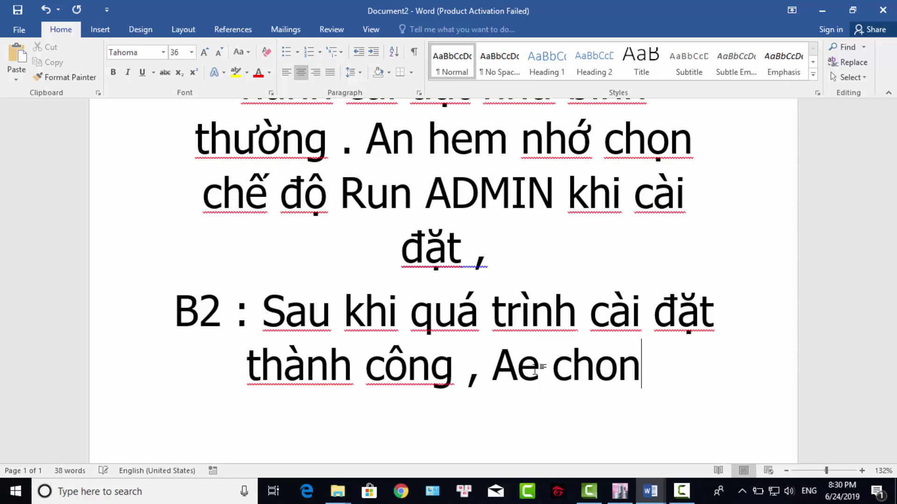
{"action": "key", "text": "BackSpace"}
{"action": "key", "text": "BackSpace"}
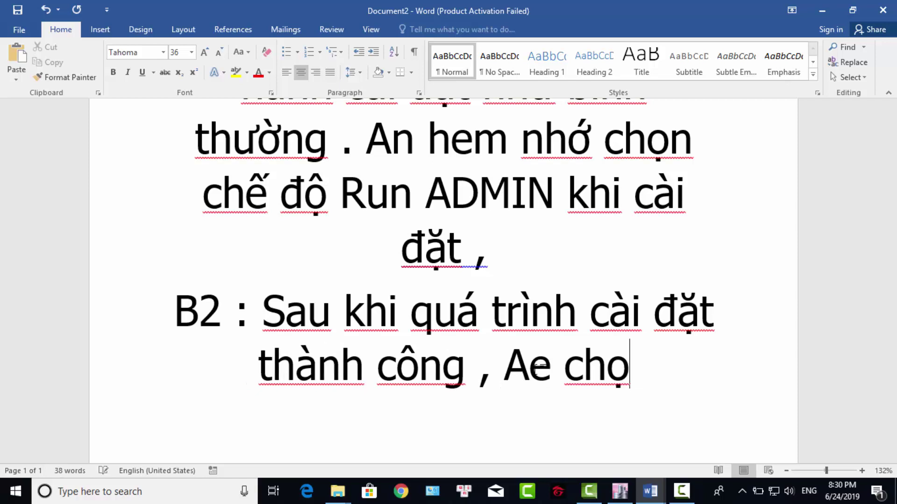
{"action": "type", "text": "n "}
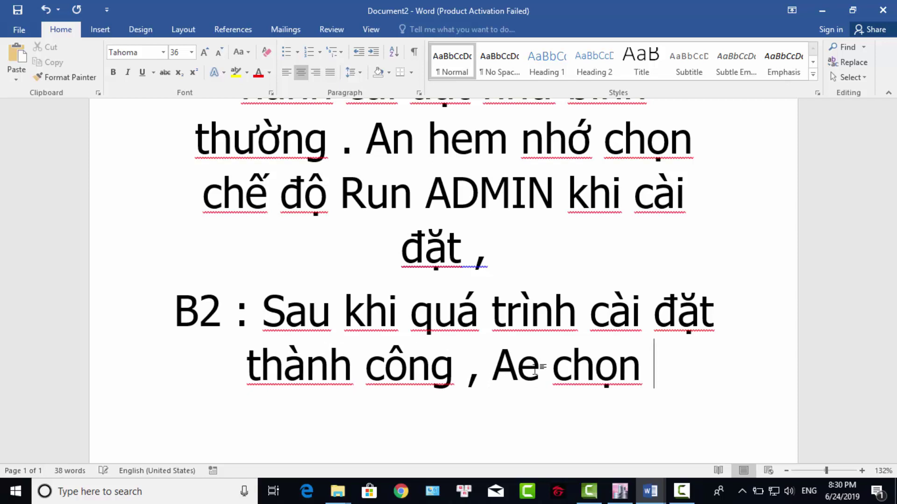
{"action": "type", "text": "file "}
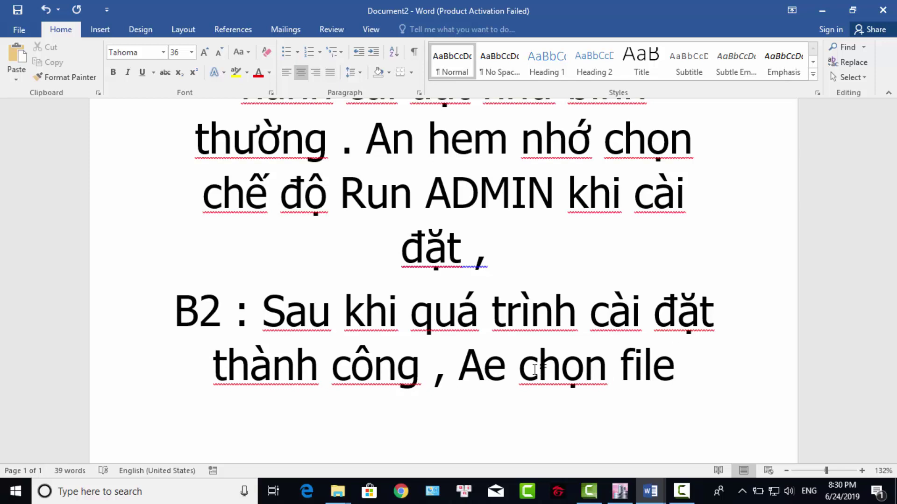
{"action": "type", "text": "eta"}
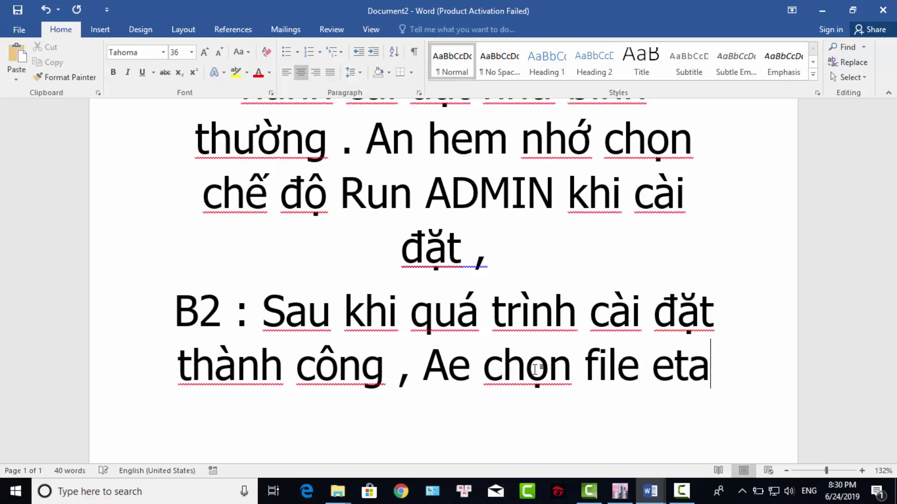
{"action": "type", "text": "bs."}
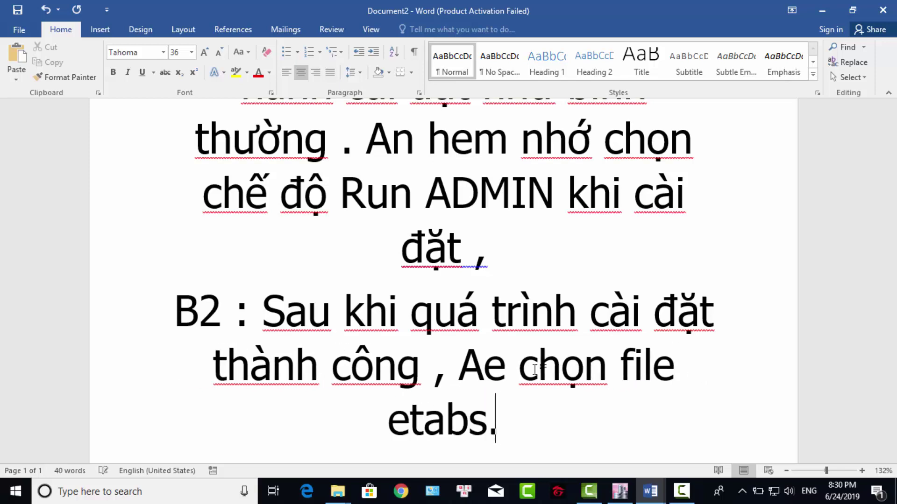
{"action": "type", "text": "exe"}
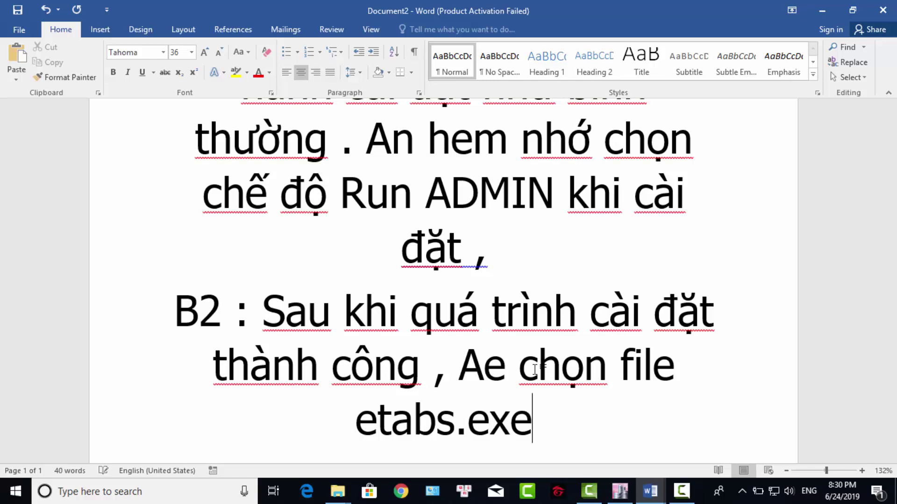
Extend the B2 sentence after etabs.exe with "trong file cài đặt"
{"action": "type", "text": " trong "}
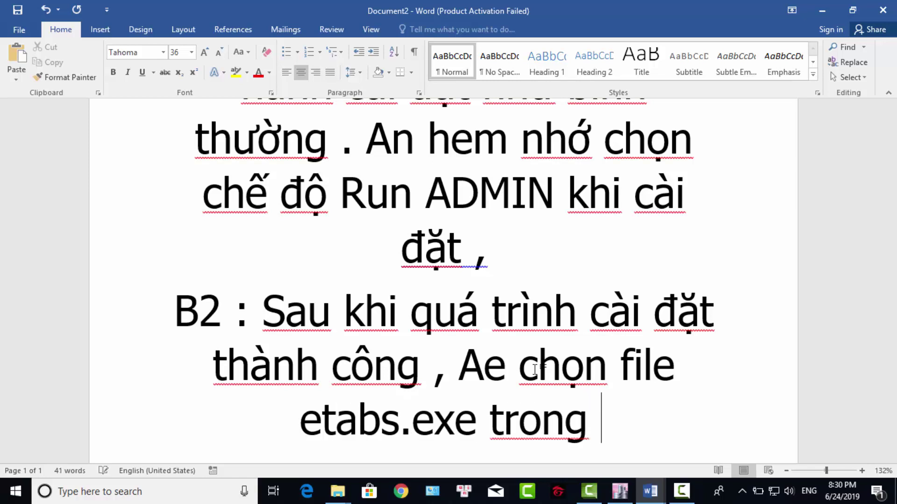
{"action": "type", "text": "file "}
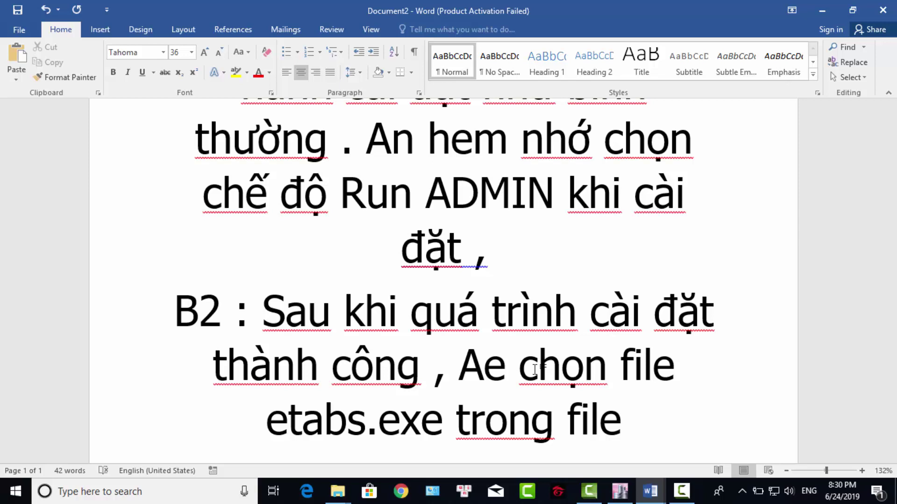
{"action": "type", "text": "cài "}
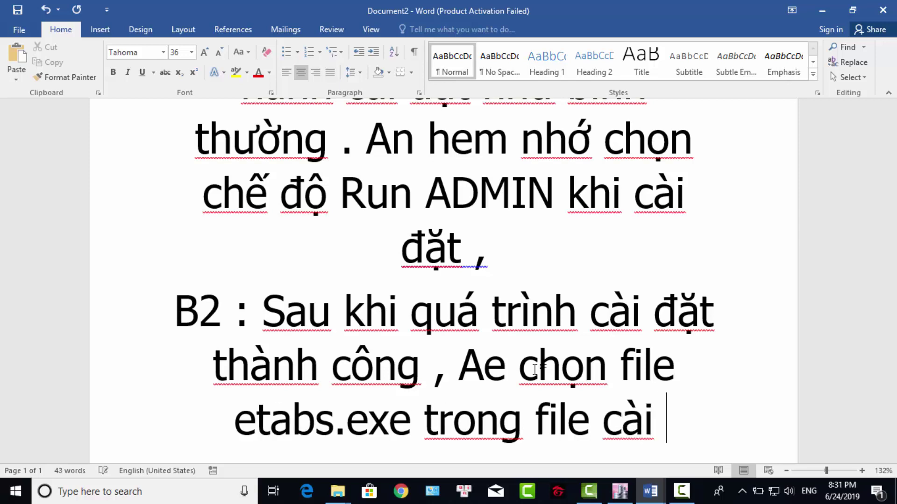
{"action": "type", "text": "ddat"}
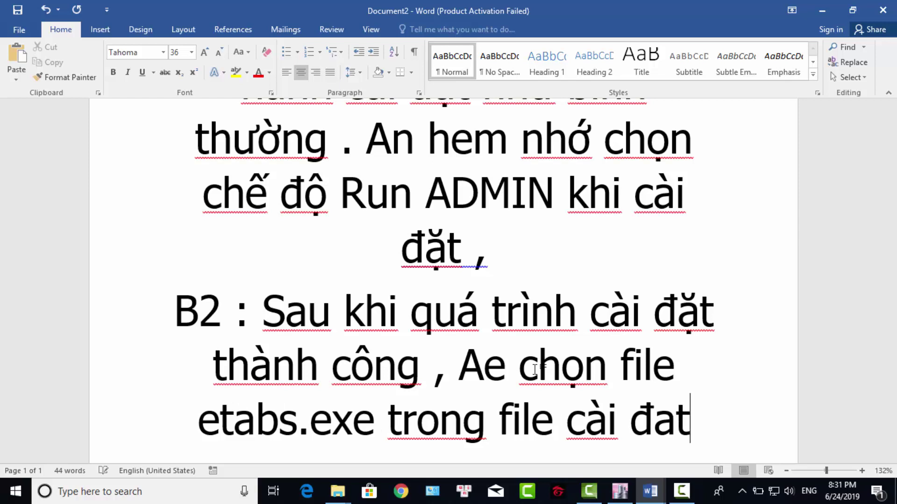
{"action": "type", "text": "ww"}
{"action": "key", "text": "BackSpace"}
{"action": "key", "text": "BackSpace"}
{"action": "key", "text": "BackSpace"}
{"action": "type", "text": "atwj "}
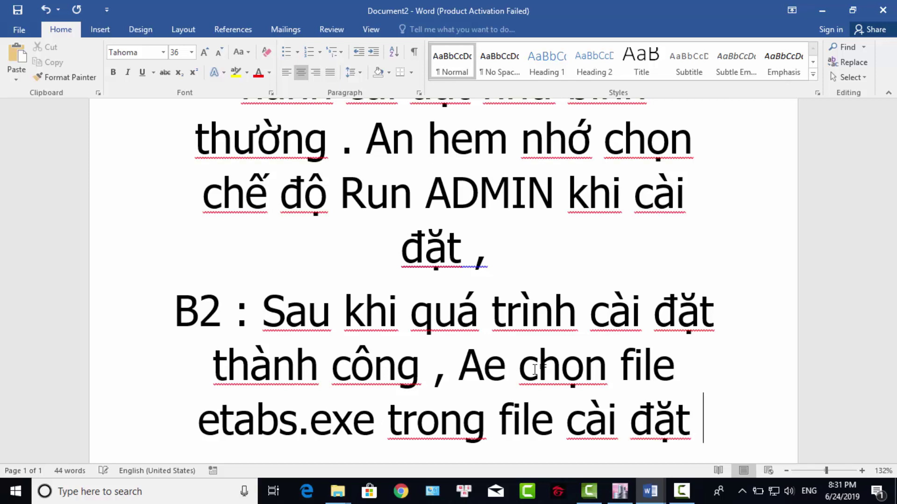
Add "(ổ C ) copy ra desktop ," to the end of the B2 paragraph
{"action": "type", "text": "(o"}
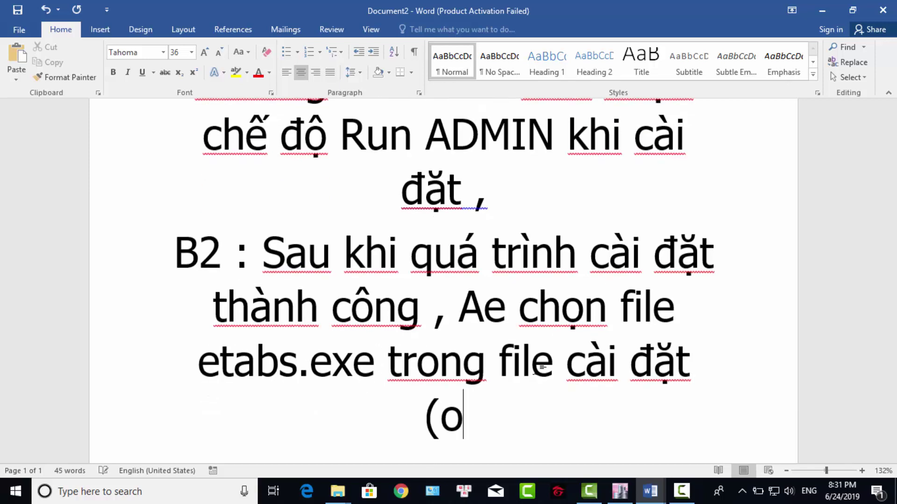
{"action": "type", "text": "or "}
{"action": "type", "text": "C ) "}
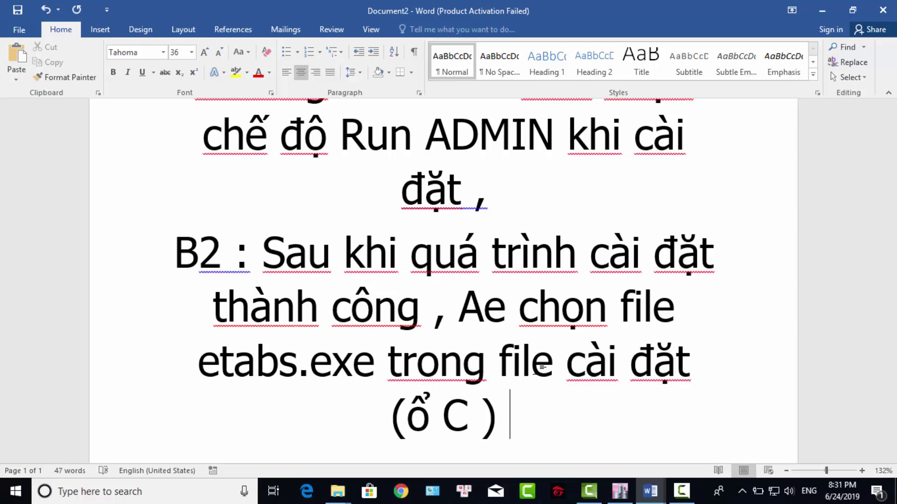
{"action": "type", "text": "copy"}
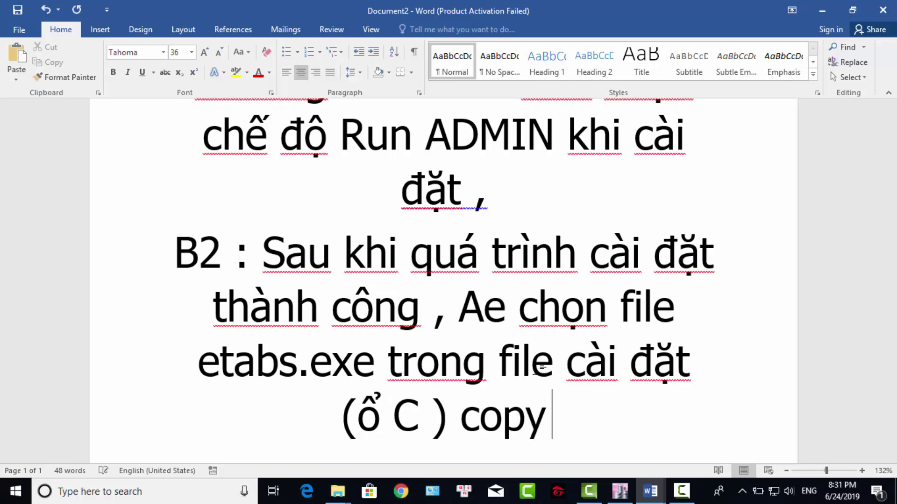
{"action": "type", "text": " re"}
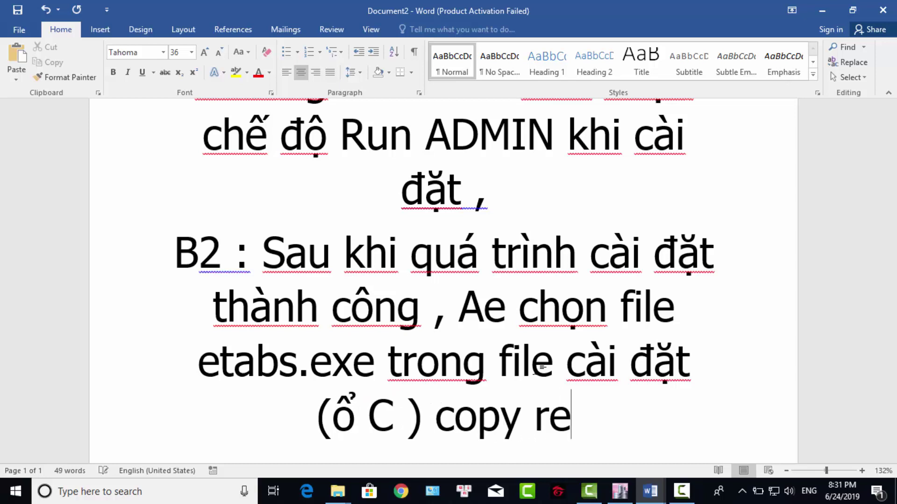
{"action": "key", "text": "BackSpace"}
{"action": "type", "text": "a de"}
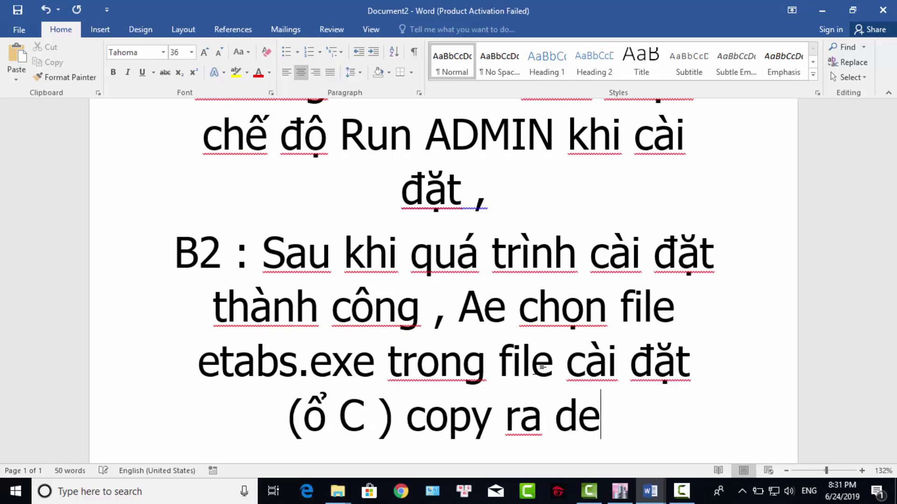
{"action": "type", "text": "s"}
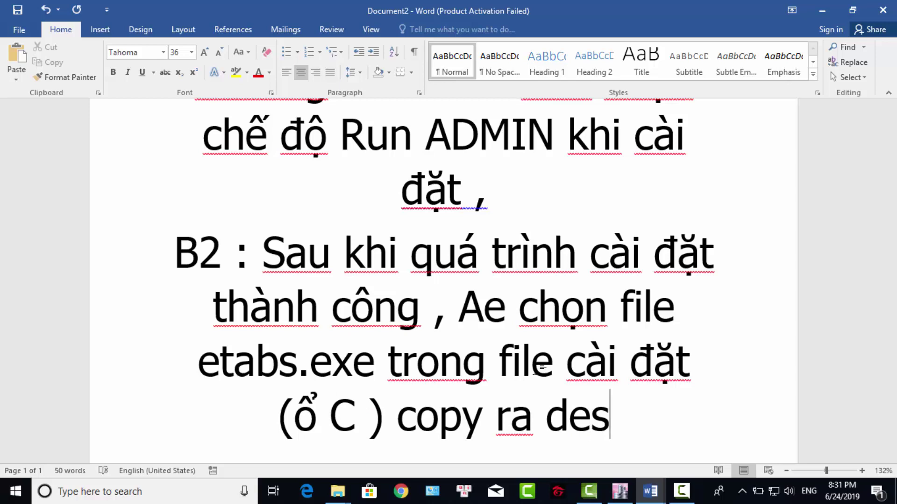
{"action": "type", "text": "ktop "}
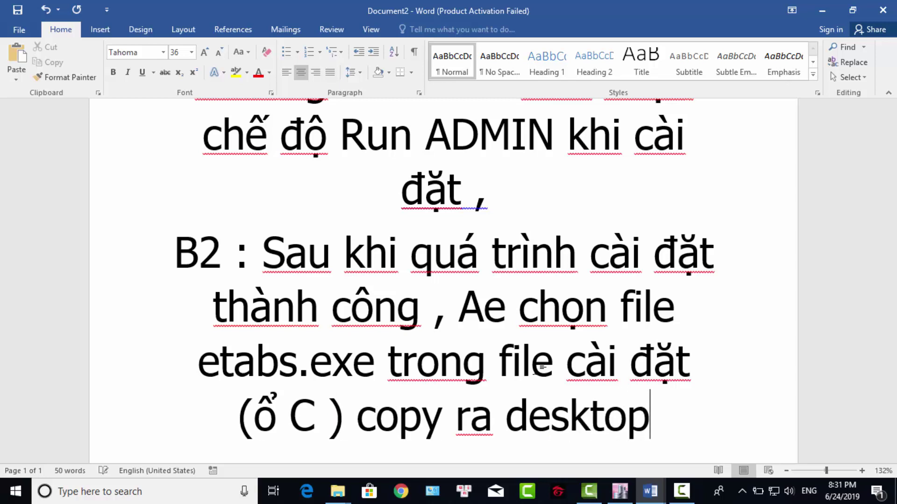
{"action": "type", "text": ","}
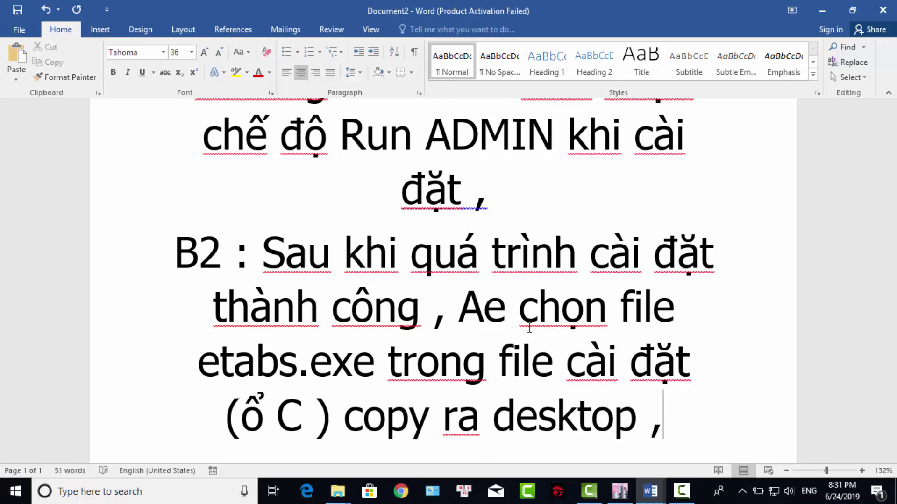
Minimize both Word documents and switch to the ETABS 17 installation folder in File Explorer
{"action": "scroll", "coordinate": [537, 369], "scroll_direction": "down", "scroll_amount": 1}
{"action": "left_click", "coordinate": [819, 8]}
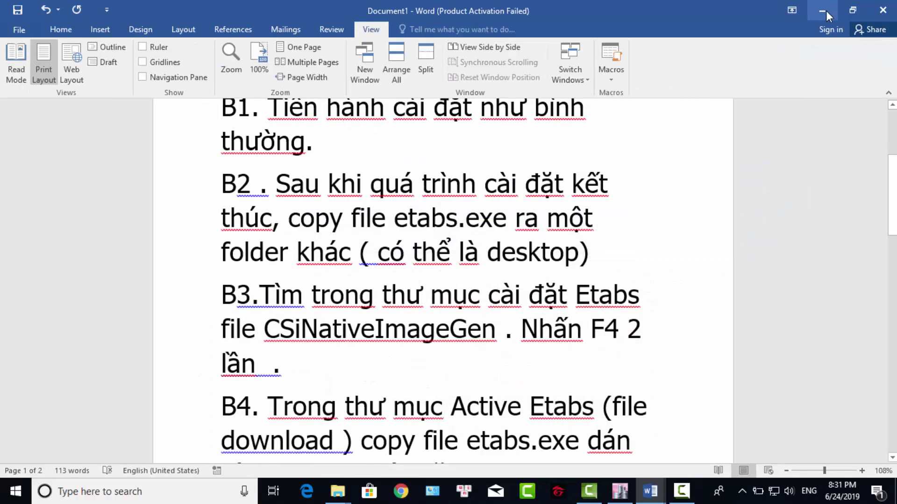
{"action": "left_click", "coordinate": [823, 9]}
{"action": "left_click", "coordinate": [820, 6]}
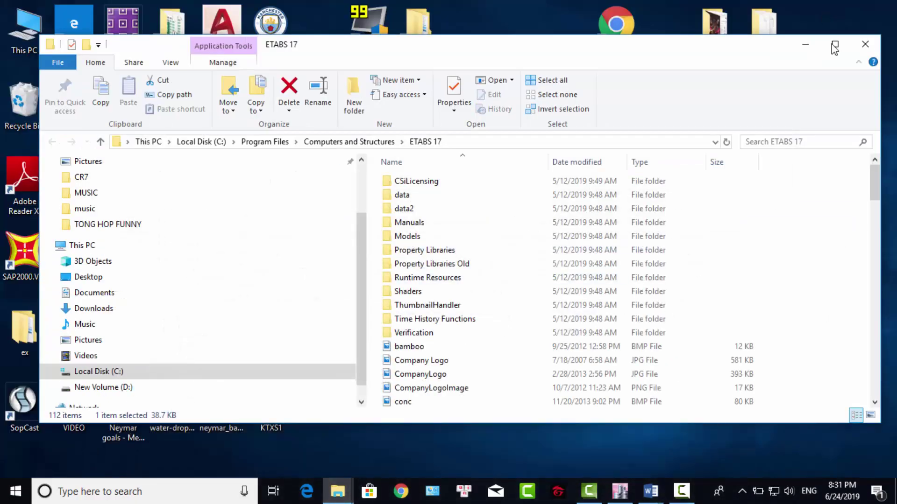
Minimize the ETABS 17 folder window and open the file location of the desktop's ETABS 17 shortcut
{"action": "left_click", "coordinate": [807, 45]}
{"action": "right_click", "coordinate": [124, 177]}
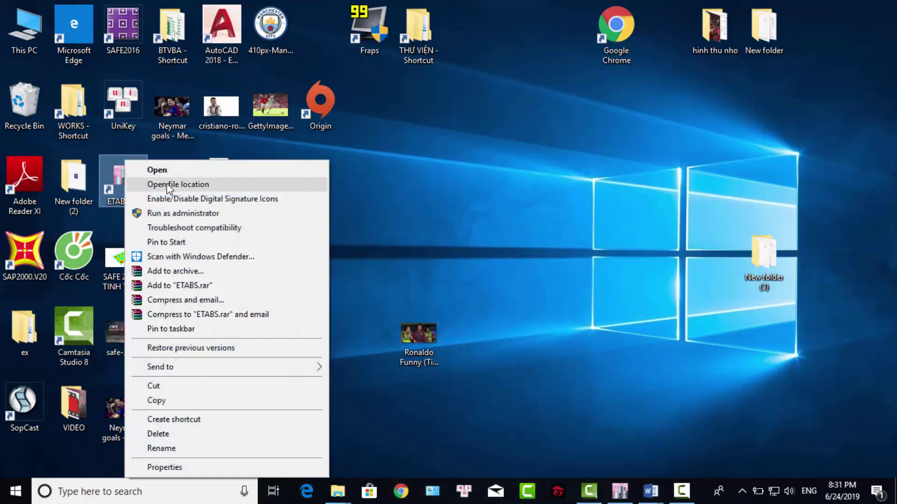
{"action": "left_click", "coordinate": [167, 186]}
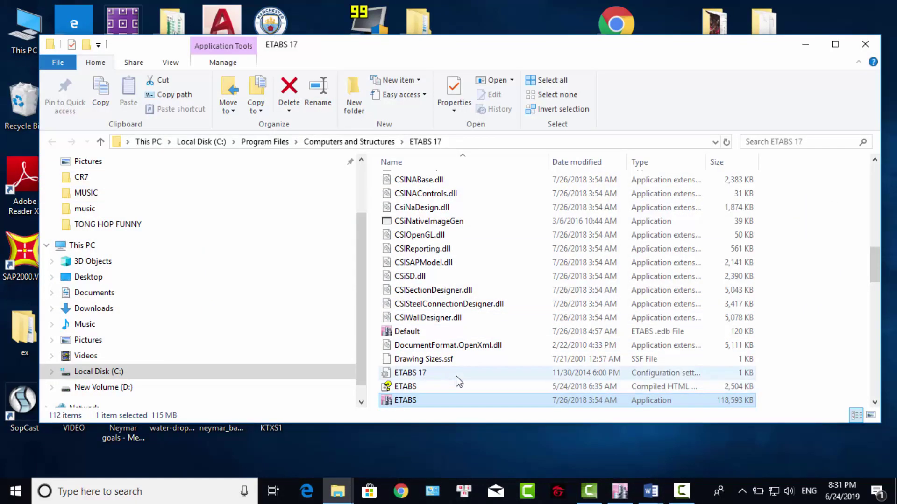
Copy the ETABS application file from the installation folder and paste it onto the desktop
{"action": "scroll", "coordinate": [456, 389], "scroll_direction": "down", "scroll_amount": 3}
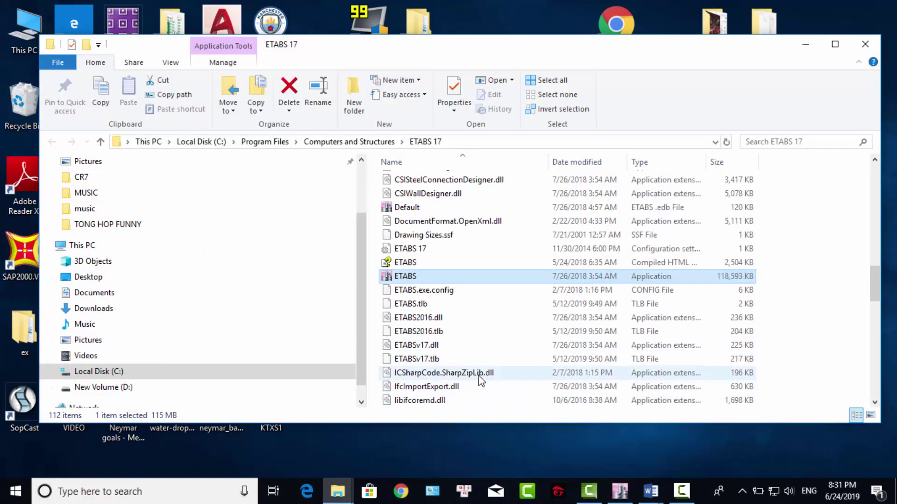
{"action": "right_click", "coordinate": [410, 279]}
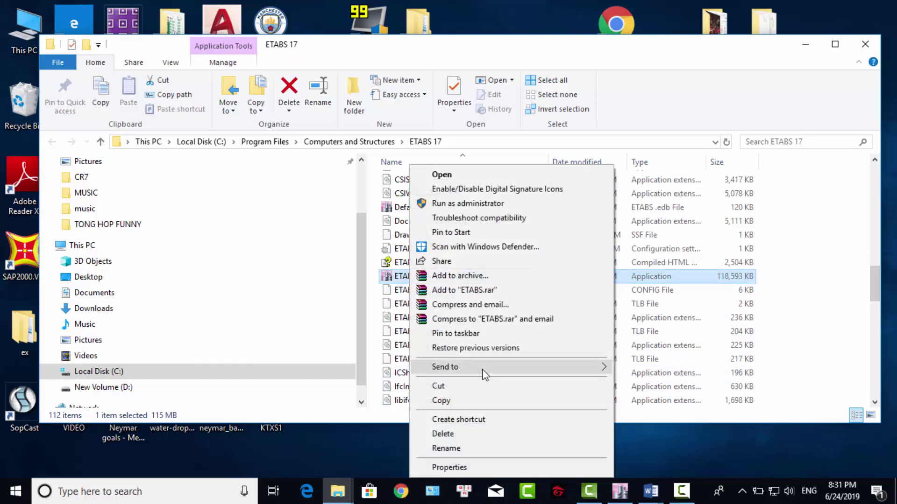
{"action": "left_click", "coordinate": [461, 397]}
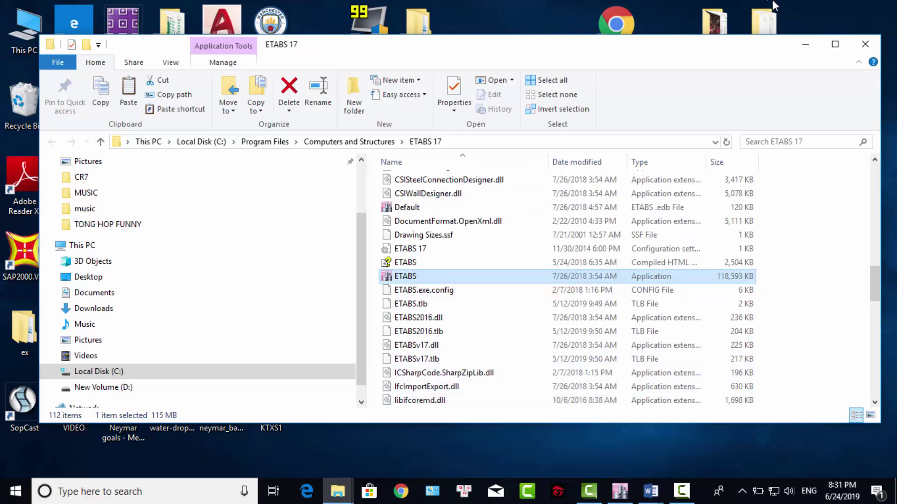
{"action": "left_click", "coordinate": [806, 45]}
{"action": "right_click", "coordinate": [501, 140]}
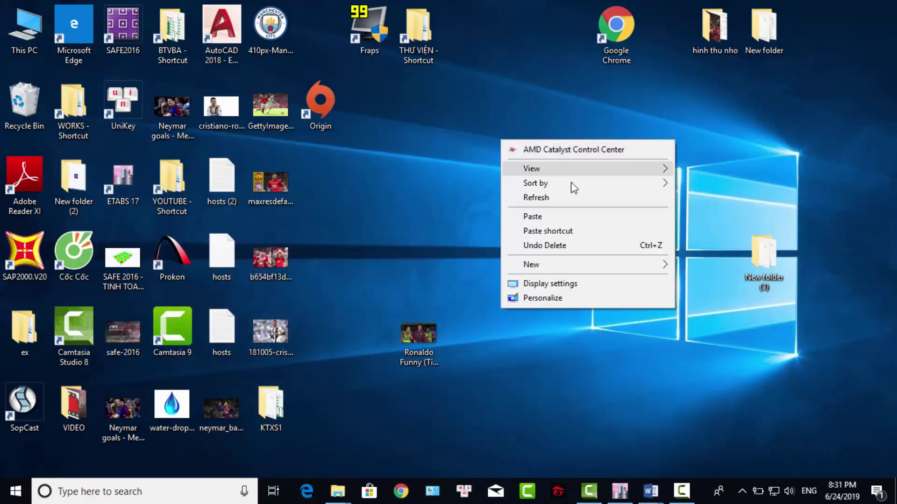
{"action": "left_click", "coordinate": [533, 216]}
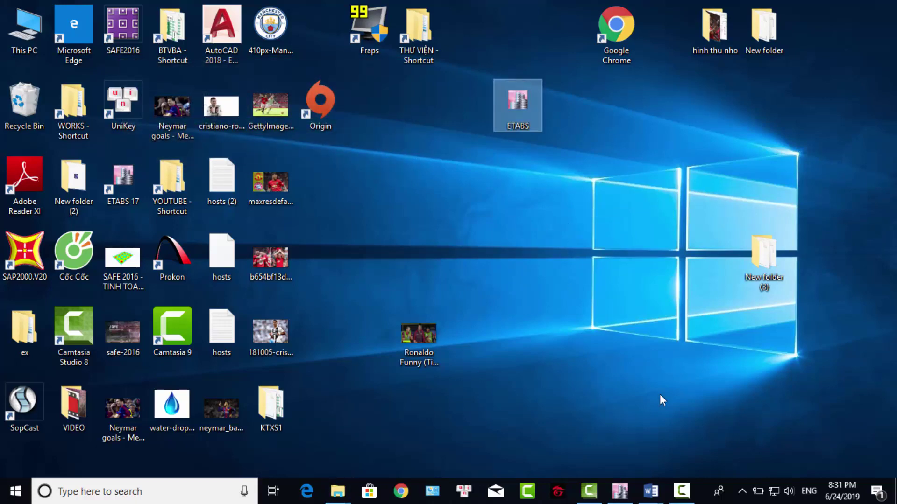
Switch to Document1 in Word and read the B3 instruction about the CSiNativeImageGen file
{"action": "mouse_move", "coordinate": [656, 478]}
{"action": "left_click", "coordinate": [580, 430]}
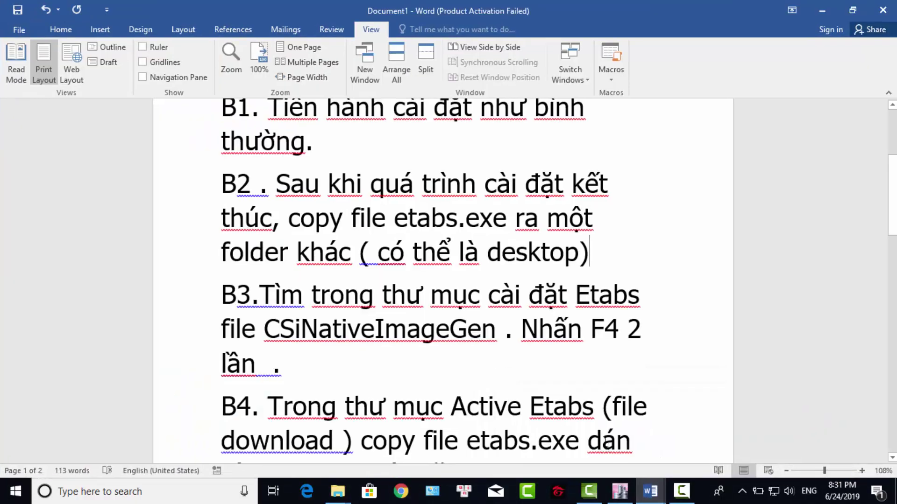
{"action": "scroll", "coordinate": [524, 378], "scroll_direction": "down", "scroll_amount": 2}
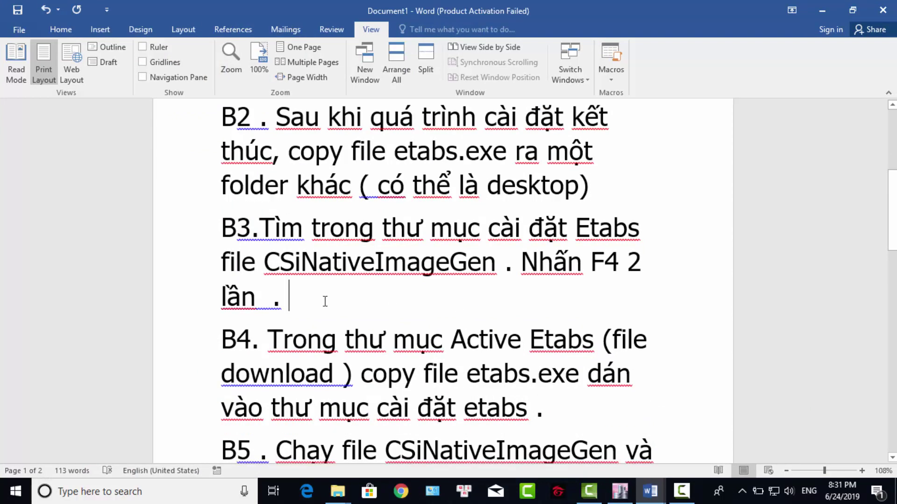
{"action": "left_click_drag", "start_coordinate": [221, 227], "coordinate": [660, 282]}
{"action": "left_click", "coordinate": [607, 280]}
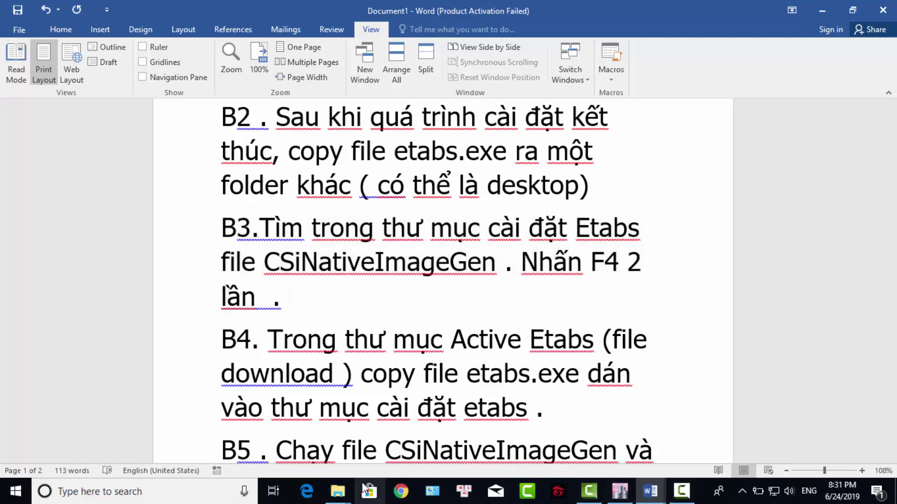
Switch to the ETABS 17 installation folder in File Explorer and maximize its window
{"action": "left_click", "coordinate": [338, 491]}
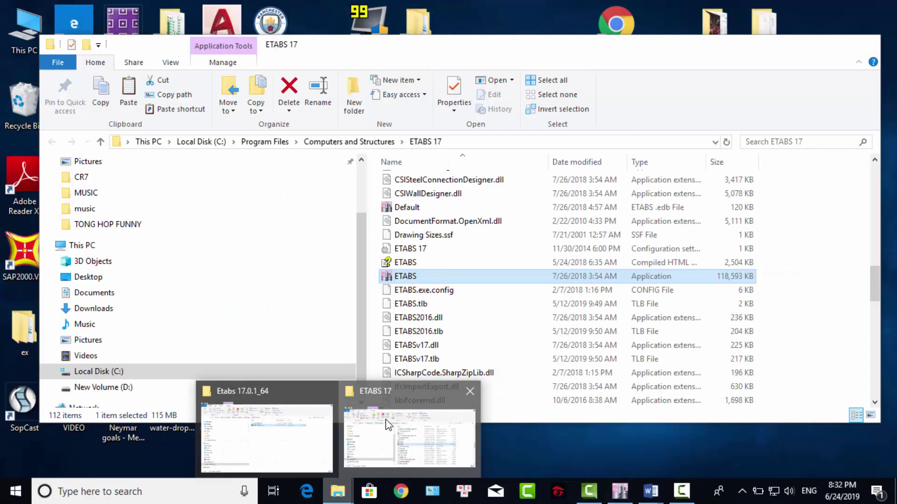
{"action": "left_click", "coordinate": [387, 425]}
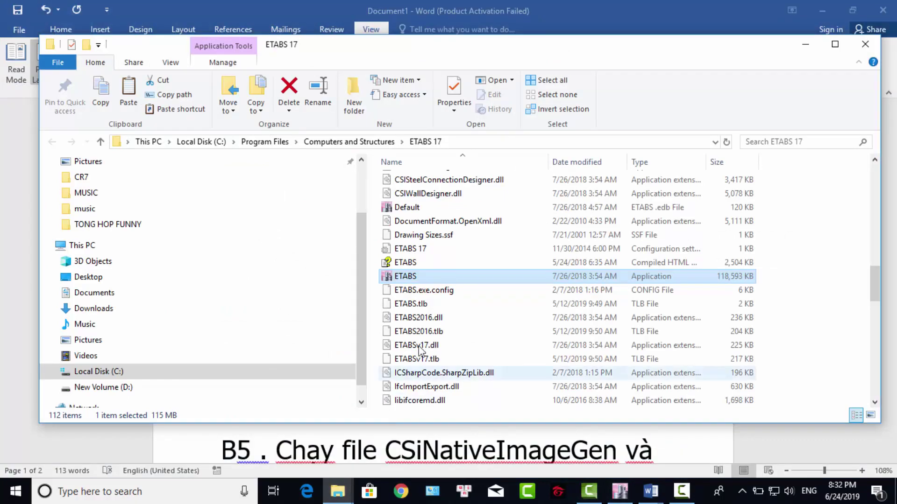
{"action": "left_click", "coordinate": [502, 290]}
{"action": "left_click", "coordinate": [834, 43]}
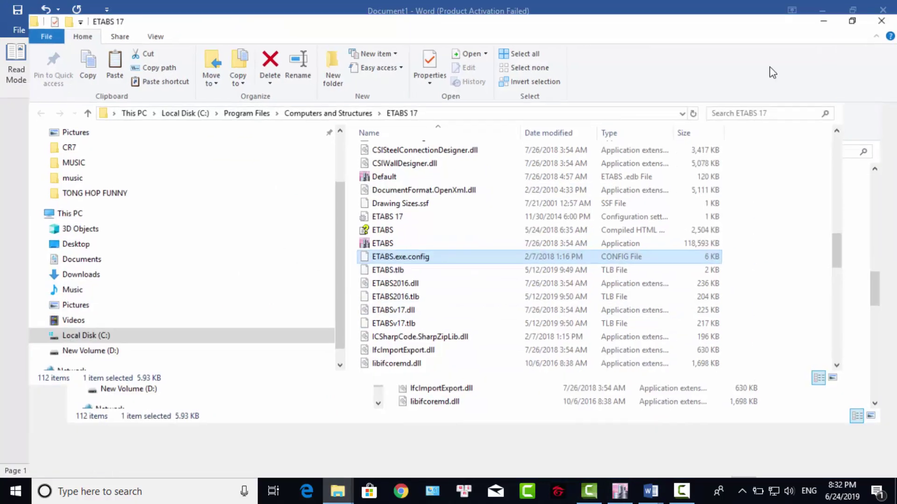
Locate and select the CSiNativeImageGen application in the ETABS 17 installation folder
{"action": "scroll", "coordinate": [401, 240], "scroll_direction": "up", "scroll_amount": 3}
{"action": "scroll", "coordinate": [402, 240], "scroll_direction": "up", "scroll_amount": 2}
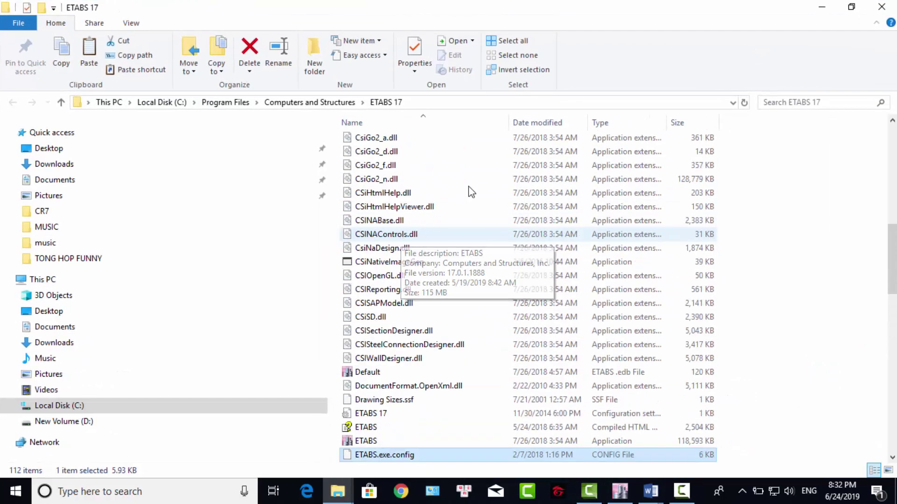
{"action": "left_click", "coordinate": [486, 165]}
{"action": "left_click", "coordinate": [428, 234]}
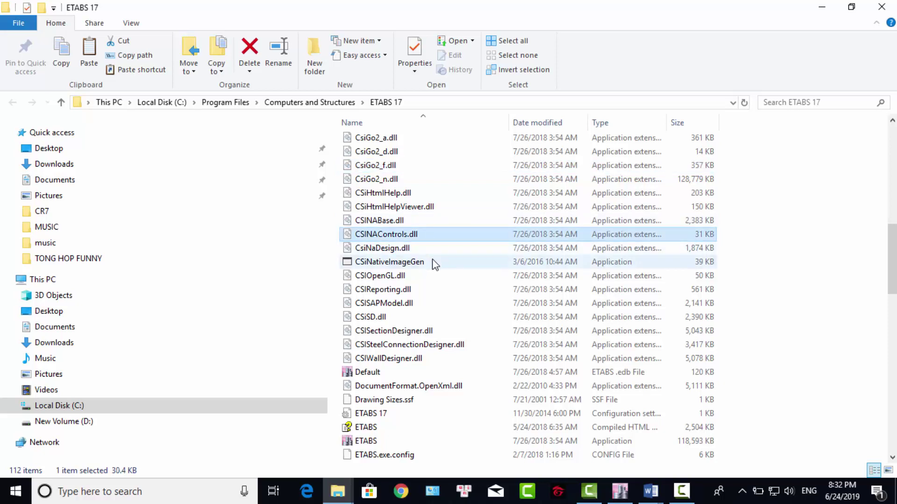
{"action": "left_click", "coordinate": [434, 261]}
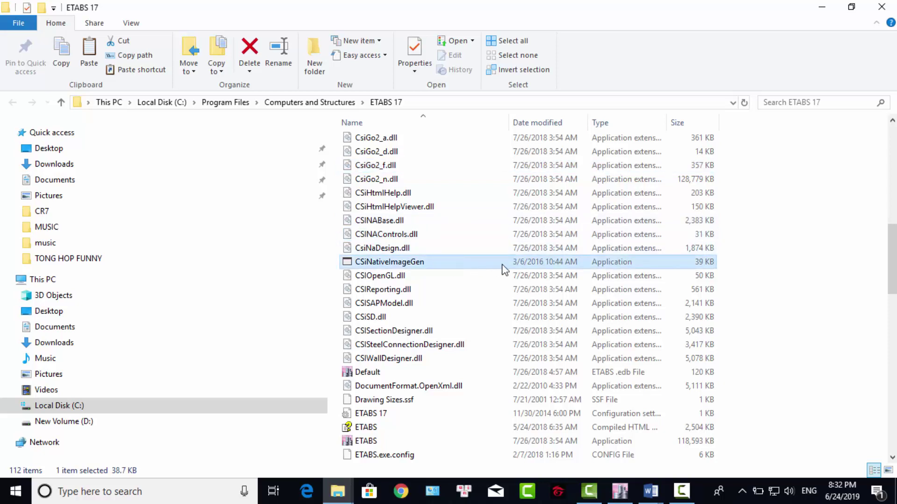
{"action": "right_click", "coordinate": [416, 268]}
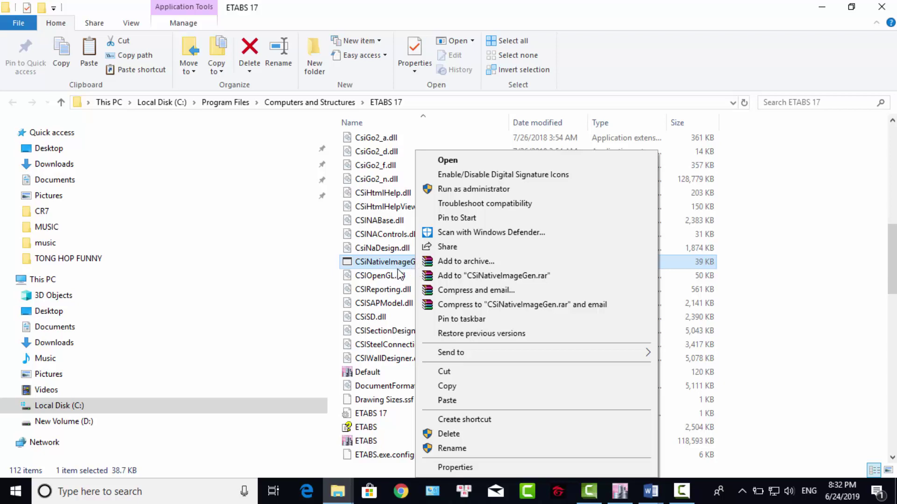
{"action": "left_click", "coordinate": [379, 265]}
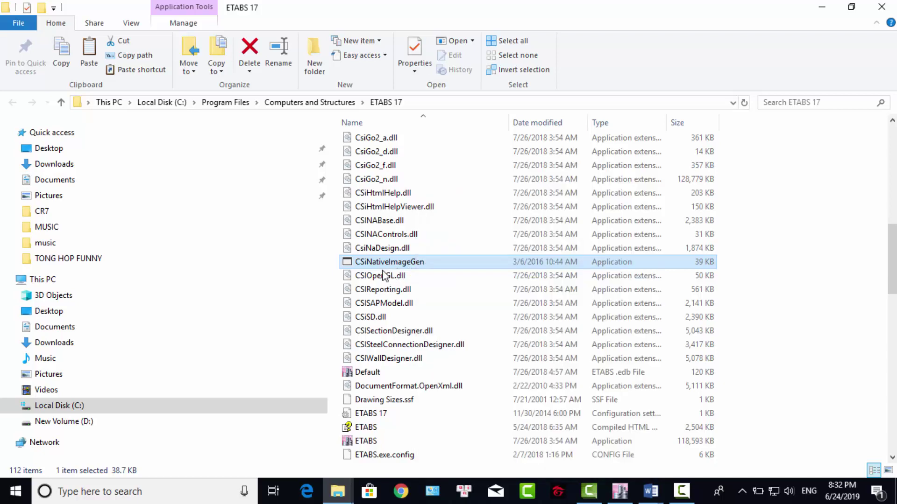
{"action": "left_click", "coordinate": [459, 259]}
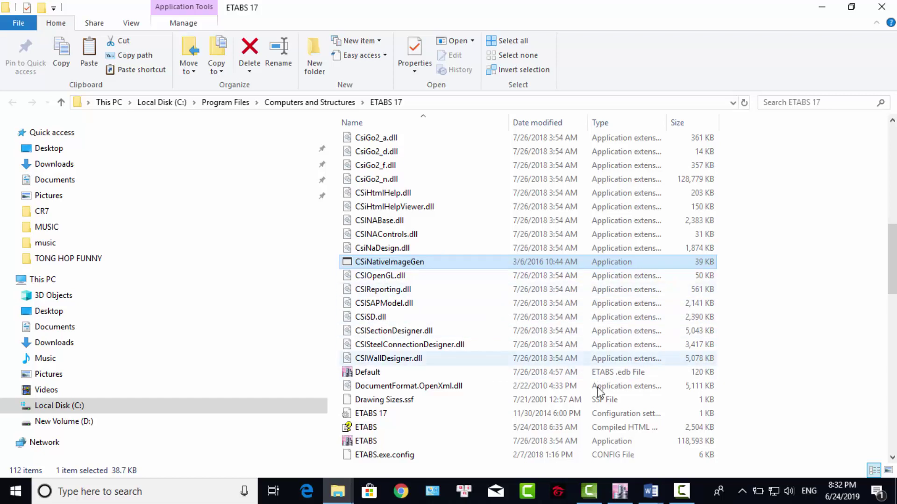
Switch to Document2 in Word and add a "B3 :" line below the B2 paragraph
{"action": "left_click", "coordinate": [650, 491]}
{"action": "mouse_move", "coordinate": [687, 468]}
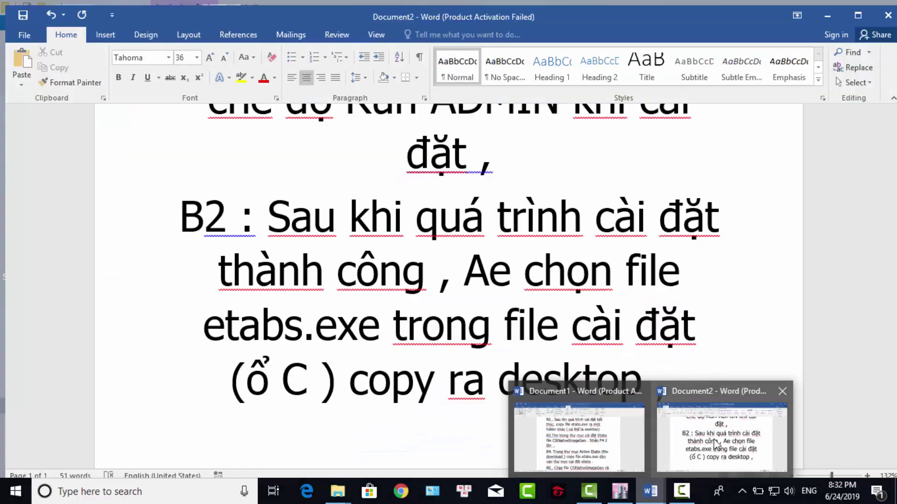
{"action": "left_click", "coordinate": [715, 446]}
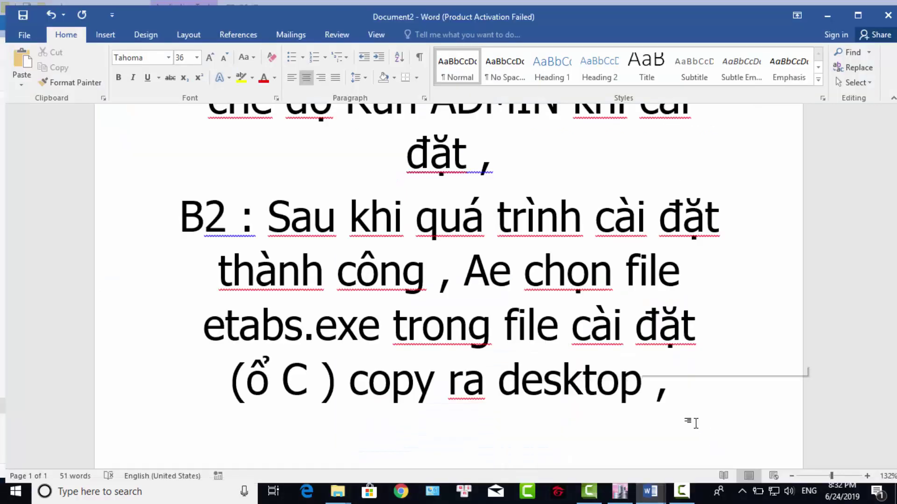
{"action": "scroll", "coordinate": [684, 418], "scroll_direction": "down", "scroll_amount": 3}
{"action": "key", "text": "Left"}
{"action": "key", "text": "Left"}
{"action": "key", "text": "Left"}
{"action": "key", "text": "Left"}
{"action": "key", "text": "Left"}
{"action": "key", "text": "ctrl+End"}
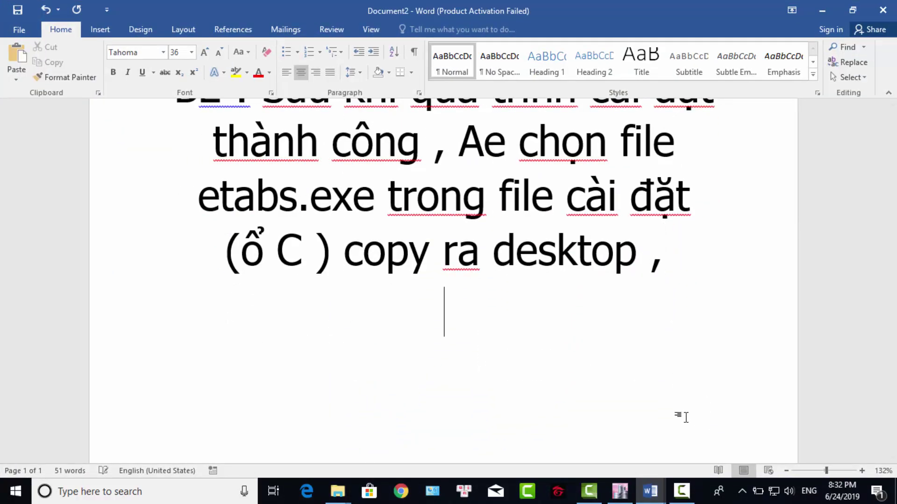
{"action": "scroll", "coordinate": [685, 417], "scroll_direction": "up", "scroll_amount": 2}
{"action": "type", "text": "B"}
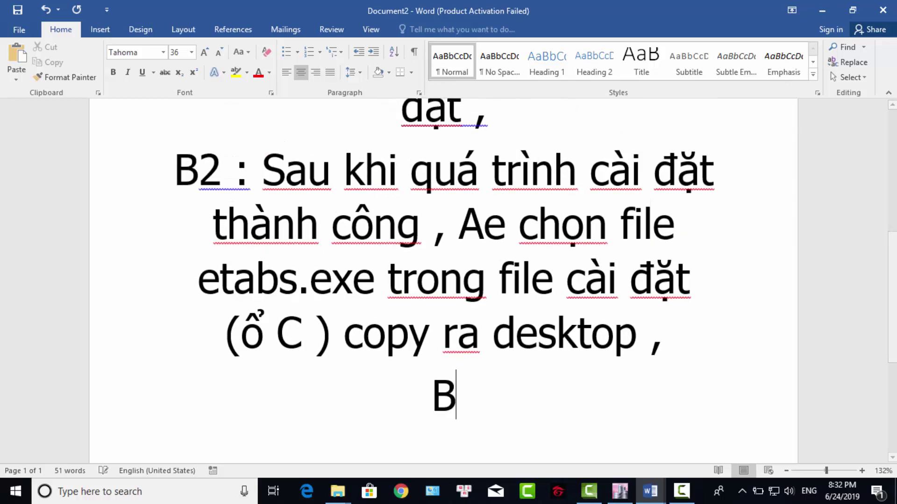
{"action": "type", "text": "3 :"}
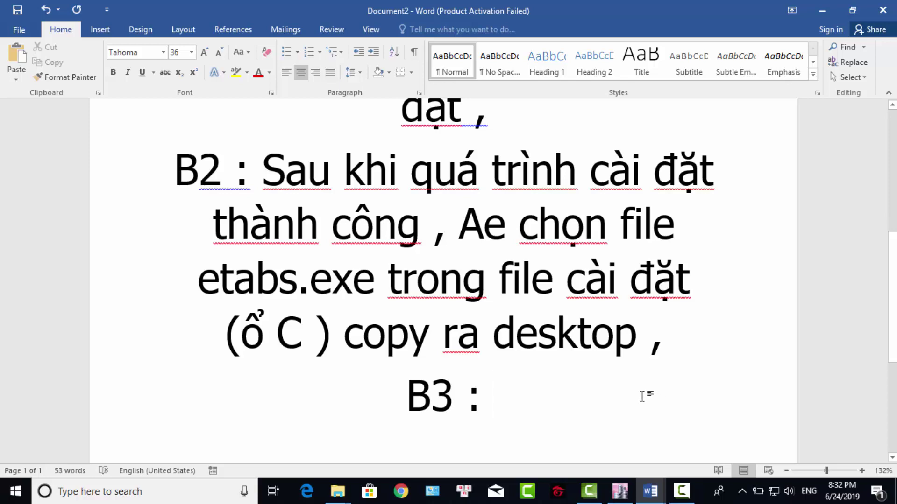
Switch to Document1 and review the B3, B4 and B5 instructions
{"action": "mouse_move", "coordinate": [651, 492]}
{"action": "left_click", "coordinate": [568, 445]}
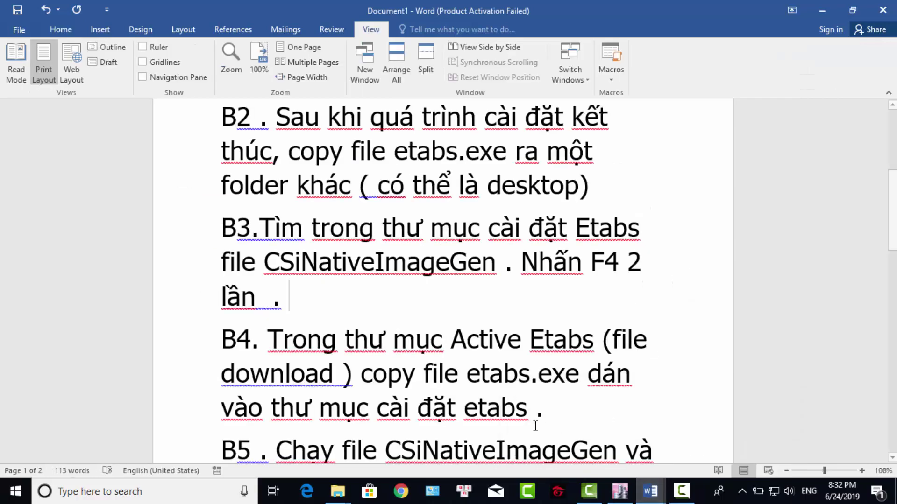
{"action": "scroll", "coordinate": [535, 425], "scroll_direction": "down", "scroll_amount": 3}
{"action": "left_click_drag", "start_coordinate": [260, 161], "coordinate": [356, 232]}
{"action": "left_click", "coordinate": [356, 232]}
{"action": "scroll", "coordinate": [258, 210], "scroll_direction": "up", "scroll_amount": 1}
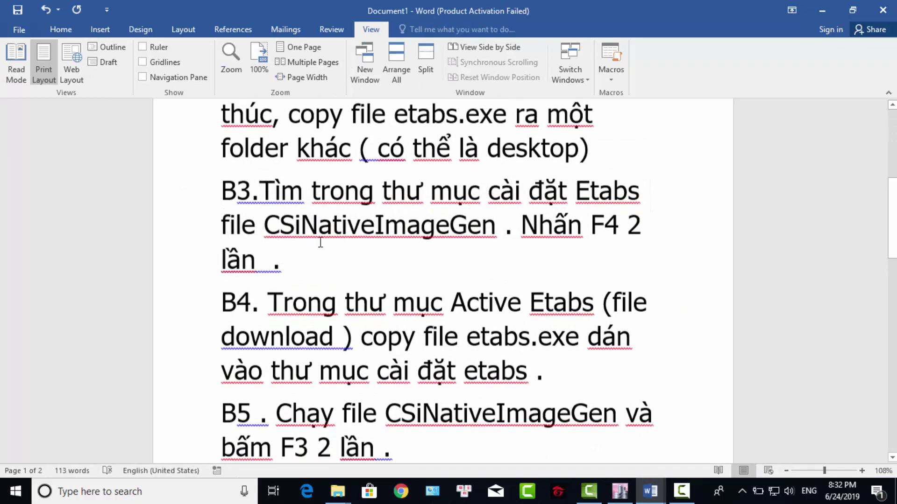
{"action": "left_click_drag", "start_coordinate": [258, 207], "coordinate": [341, 262]}
{"action": "left_click", "coordinate": [332, 265]}
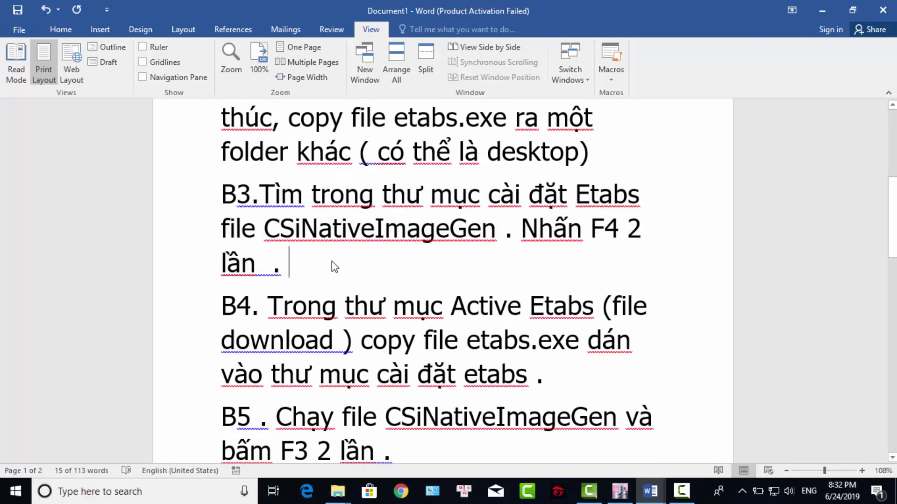
{"action": "scroll", "coordinate": [335, 267], "scroll_direction": "down", "scroll_amount": 2}
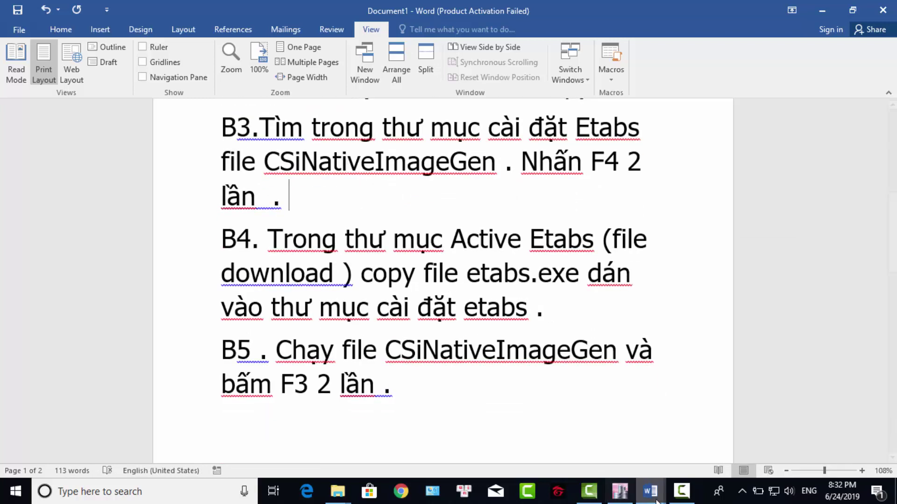
Return to Document2 and add a "B4 :" line under the B3 line
{"action": "mouse_move", "coordinate": [650, 492]}
{"action": "left_click", "coordinate": [680, 444]}
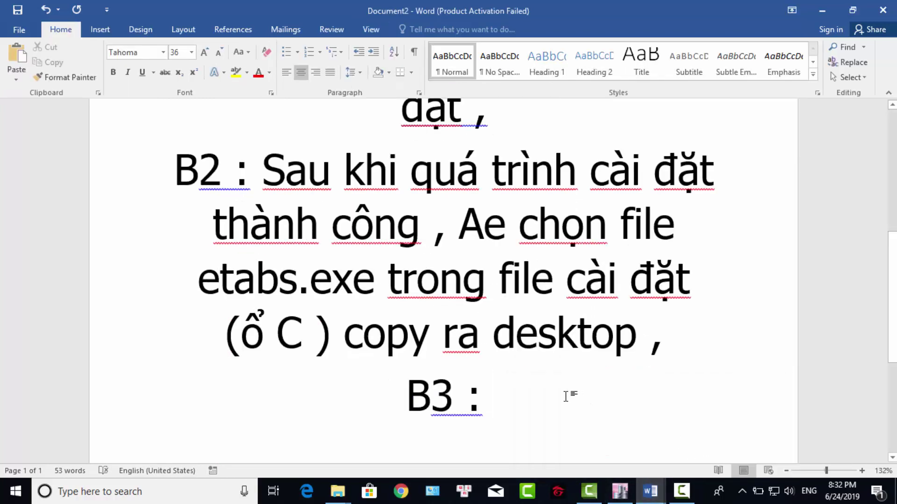
{"action": "key", "text": "Return"}
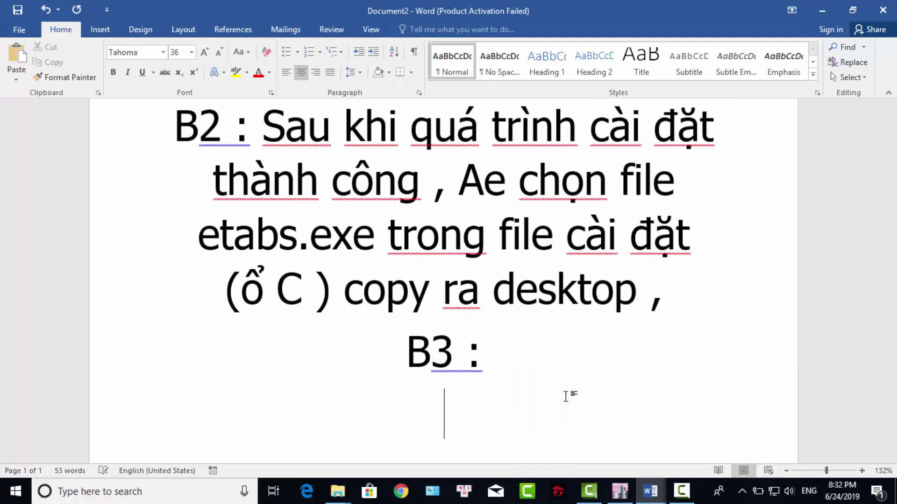
{"action": "type", "text": "B4 : "}
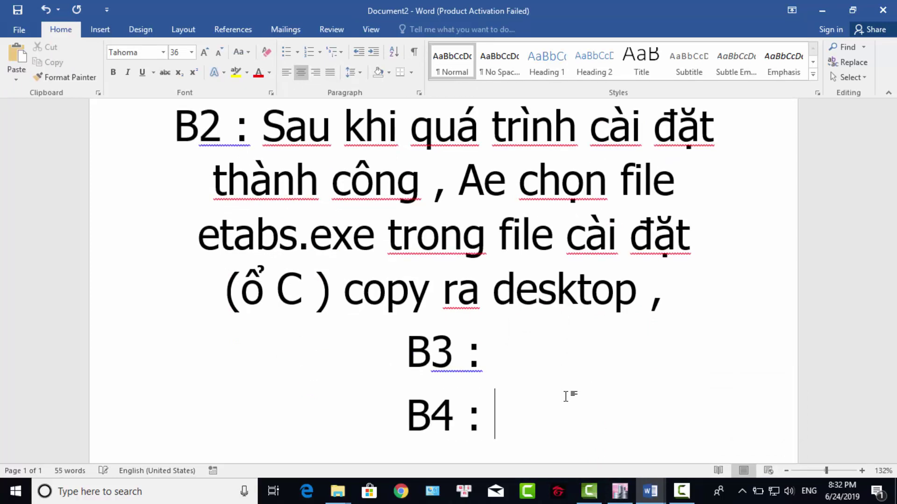
Write "Sau khi xong bước 3, vào copy file etabs.exe" after the "B4 :" label
{"action": "type", "text": "Sau khi "}
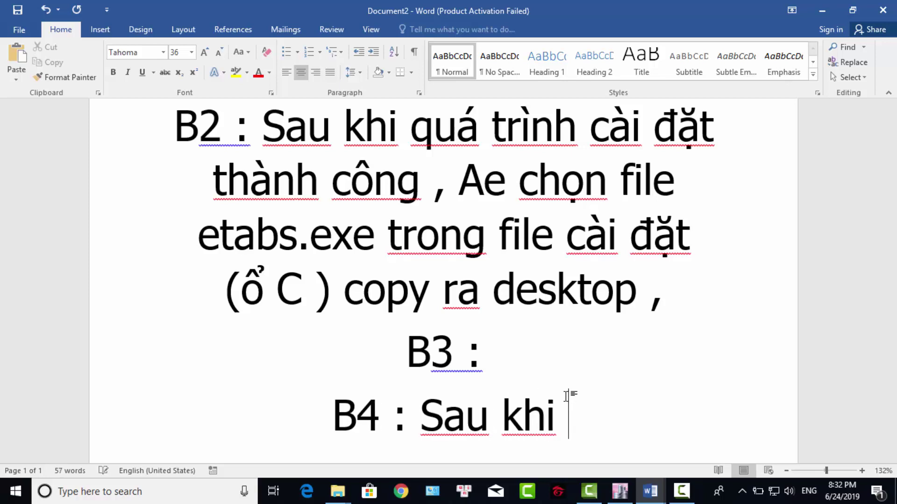
{"action": "type", "text": "xong bươc"}
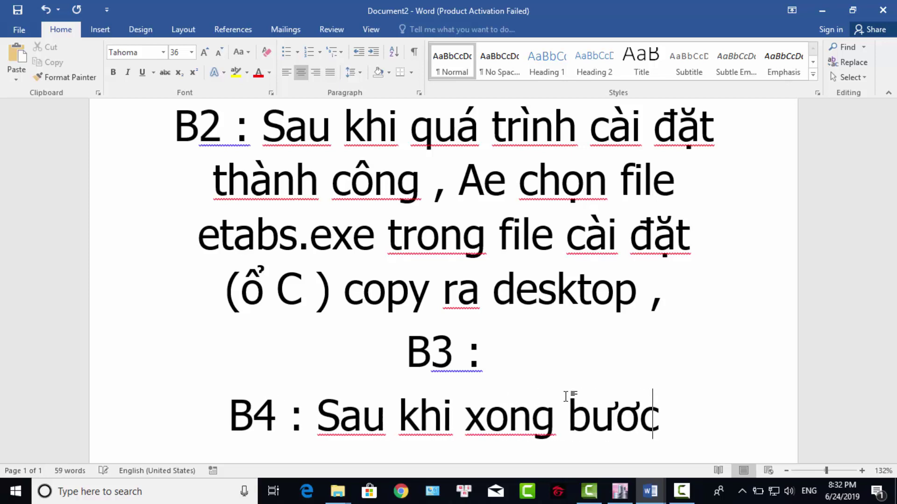
{"action": "type", "text": "s 3"}
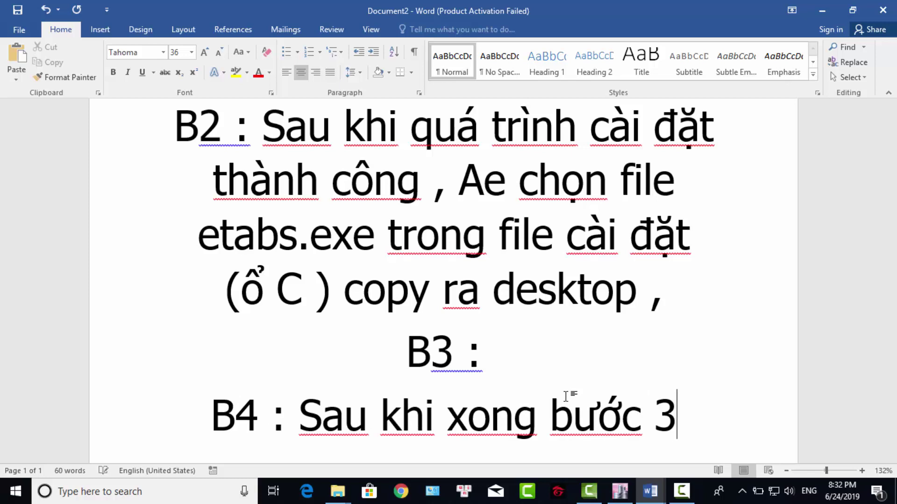
{"action": "scroll", "coordinate": [566, 396], "scroll_direction": "down", "scroll_amount": 2}
{"action": "type", "text": ", vaof"}
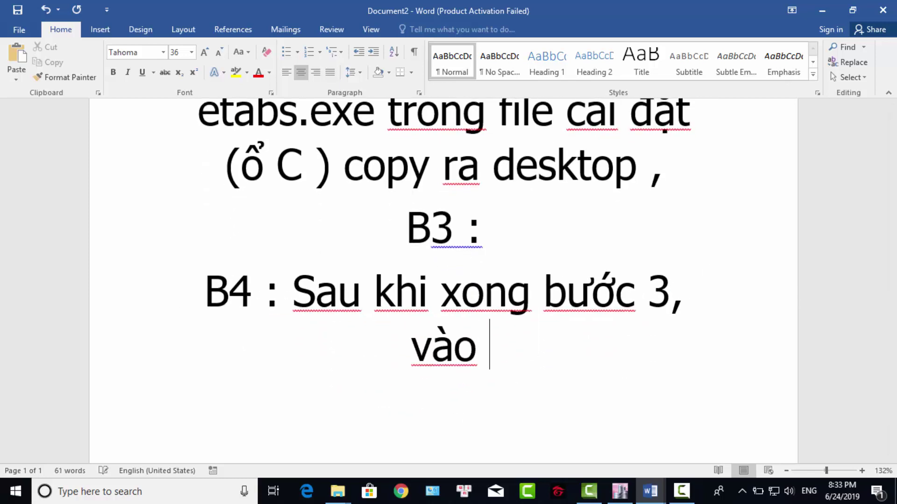
{"action": "type", "text": " cop"}
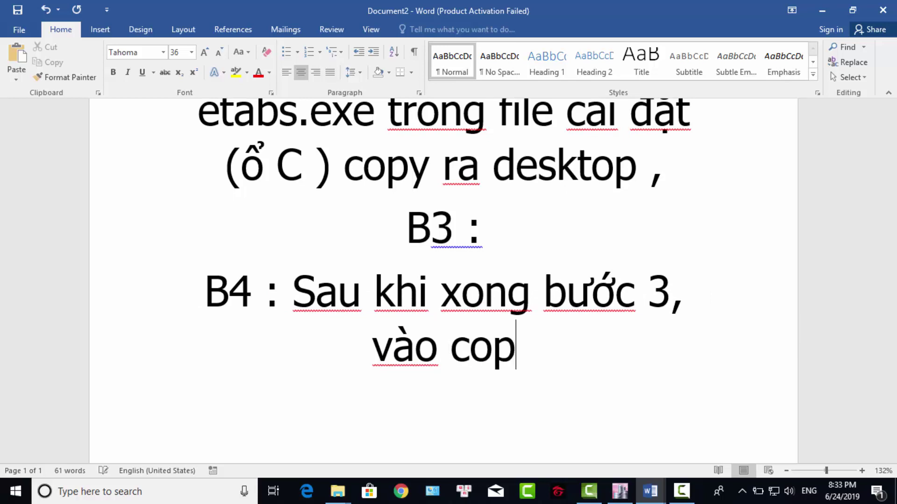
{"action": "type", "text": "y fi"}
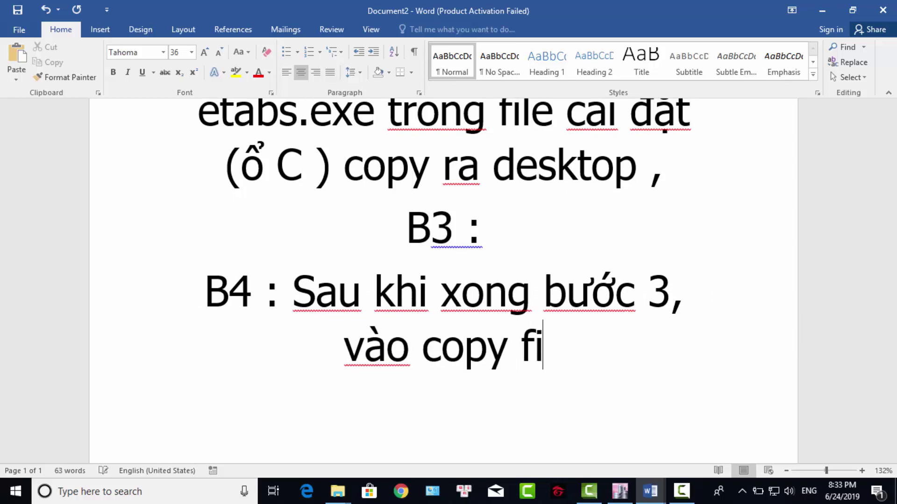
{"action": "type", "text": "le etabs"}
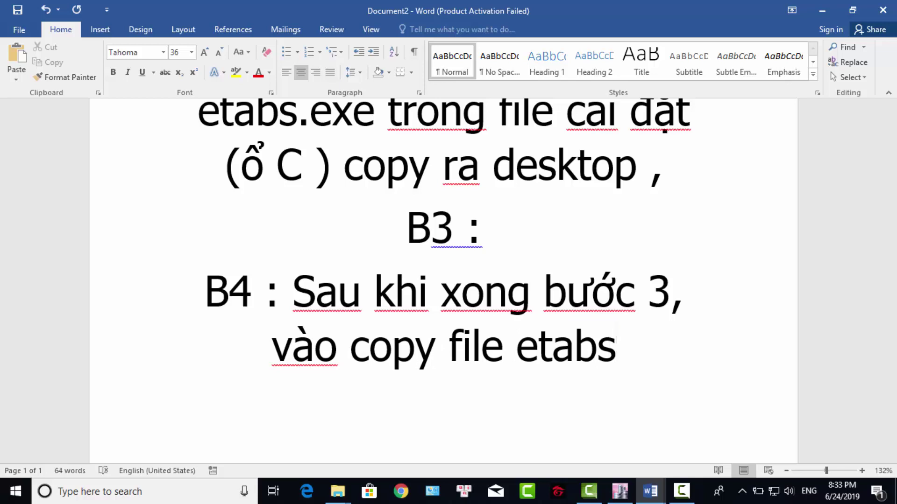
{"action": "type", "text": ".exe "}
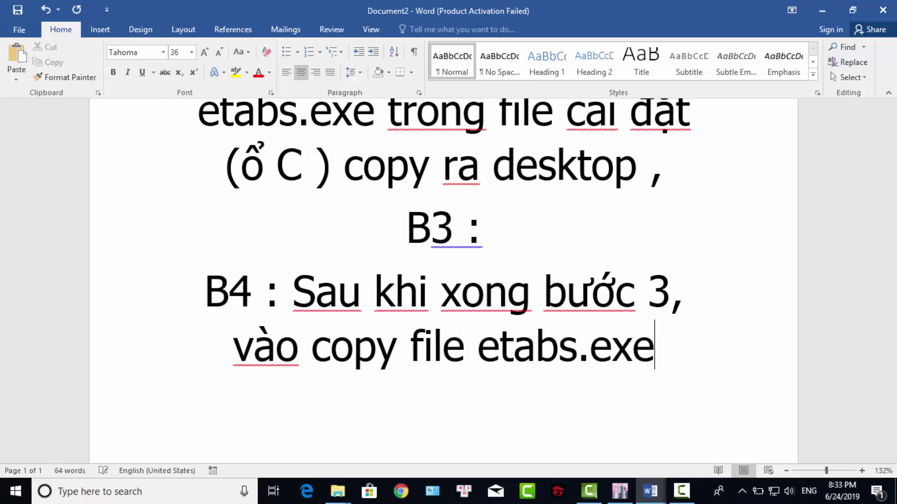
Continue the B4 sentence with "trong file Active etabs ( file download"
{"action": "type", "text": "trong "}
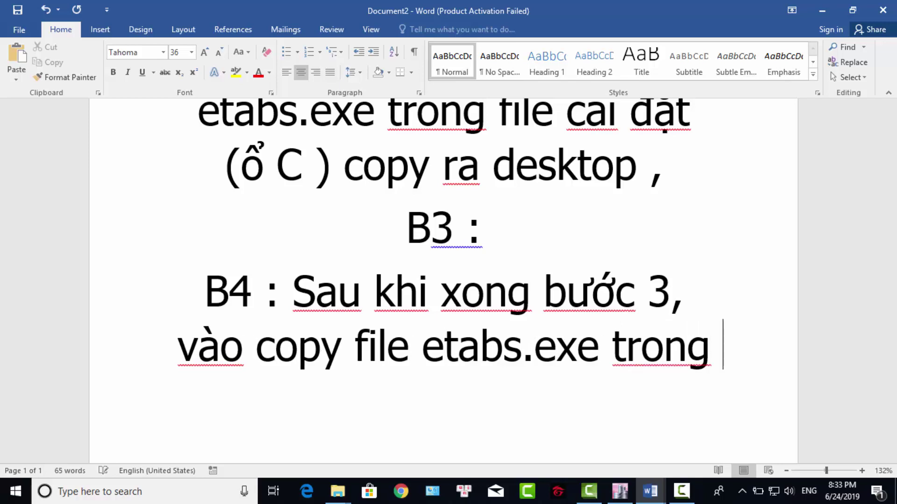
{"action": "type", "text": "file"}
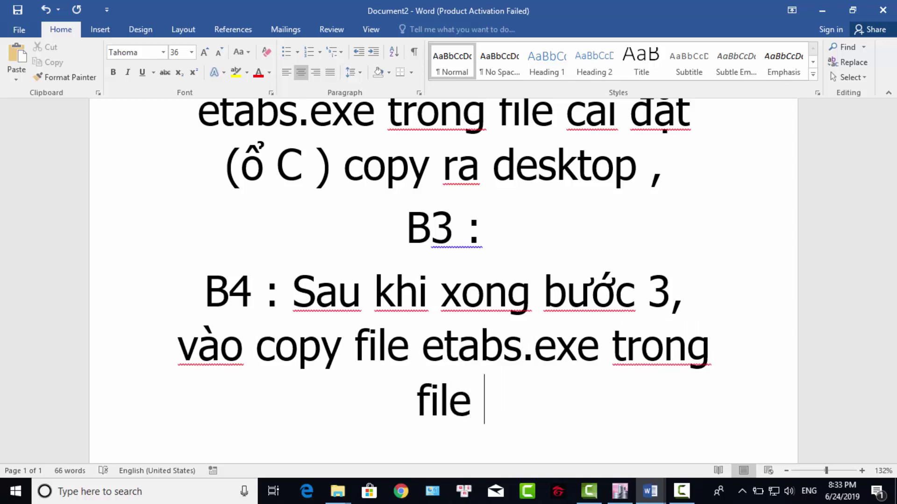
{"action": "type", "text": " AActi"}
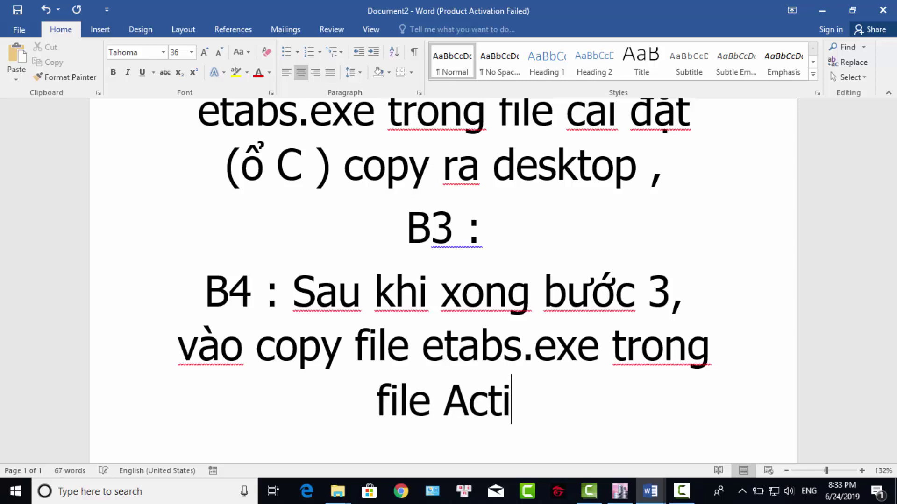
{"action": "type", "text": "ve etabs "}
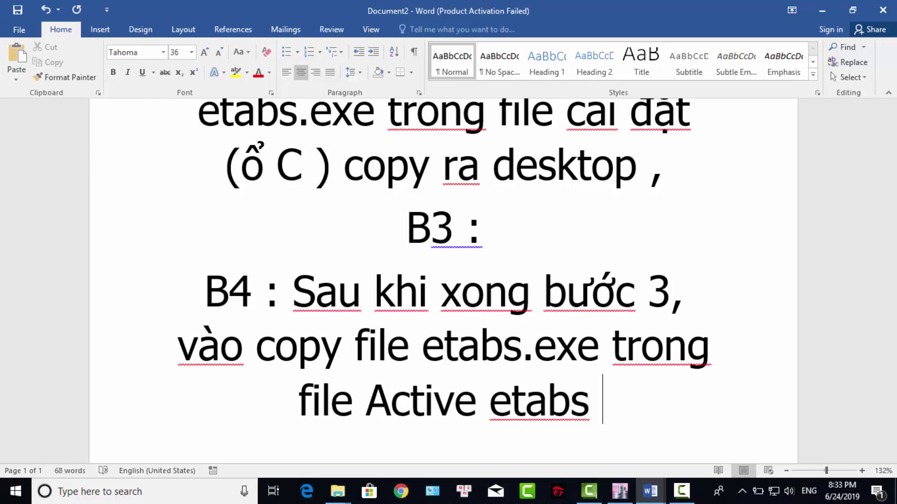
{"action": "type", "text": "( fi"}
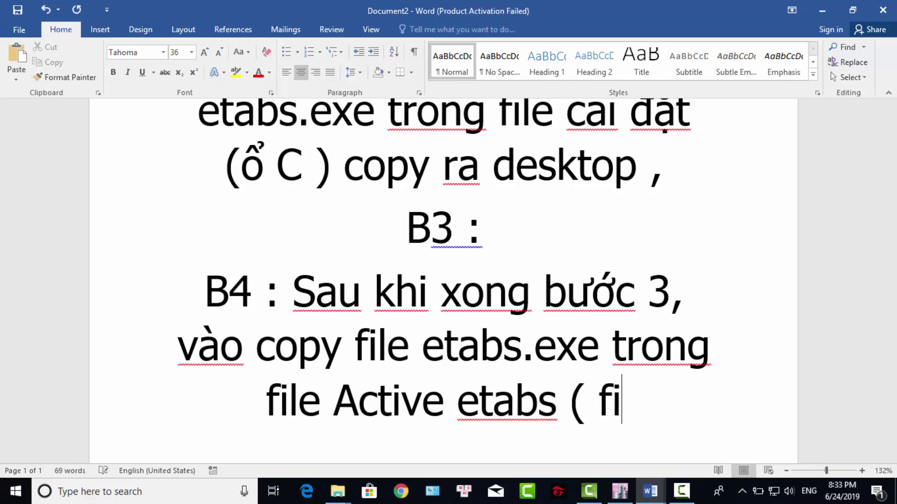
{"action": "type", "text": "le do"}
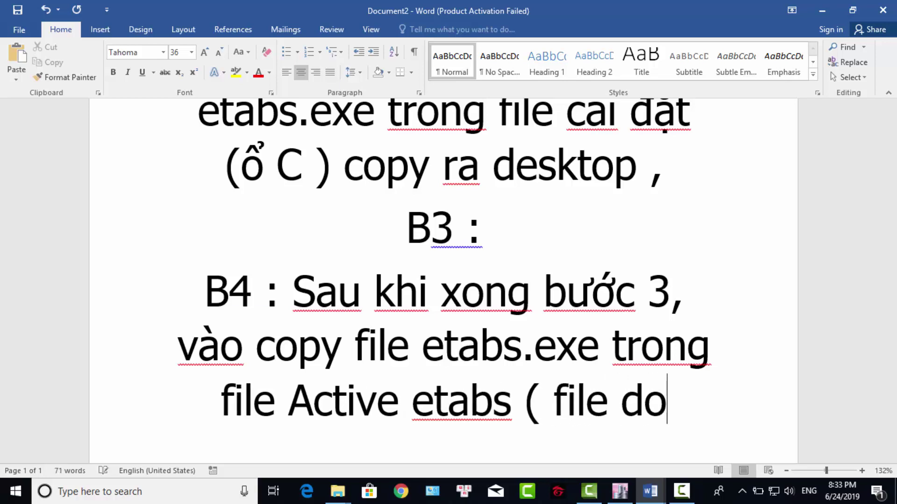
{"action": "type", "text": "wnl"}
{"action": "type", "text": "oad"}
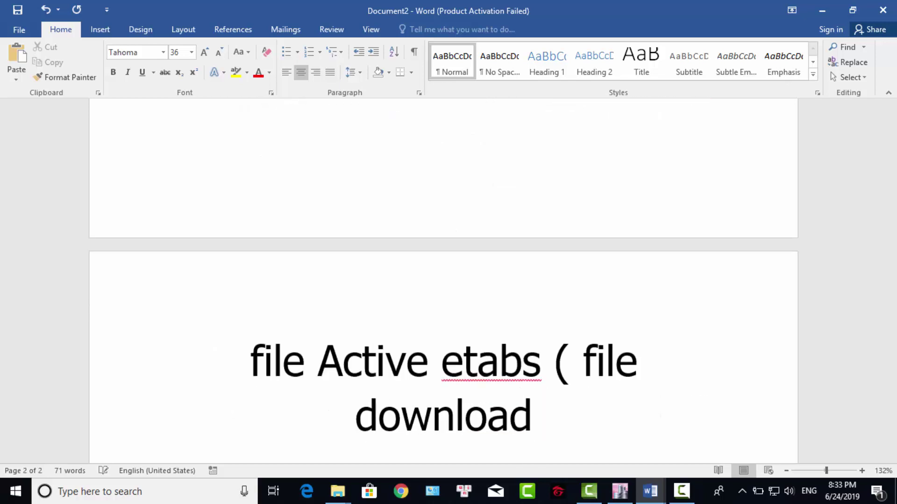
Finish the B4 sentence with ") vào ổ đĩa cài đặt" and put a period on a new line
{"action": "type", "text": " )vào "}
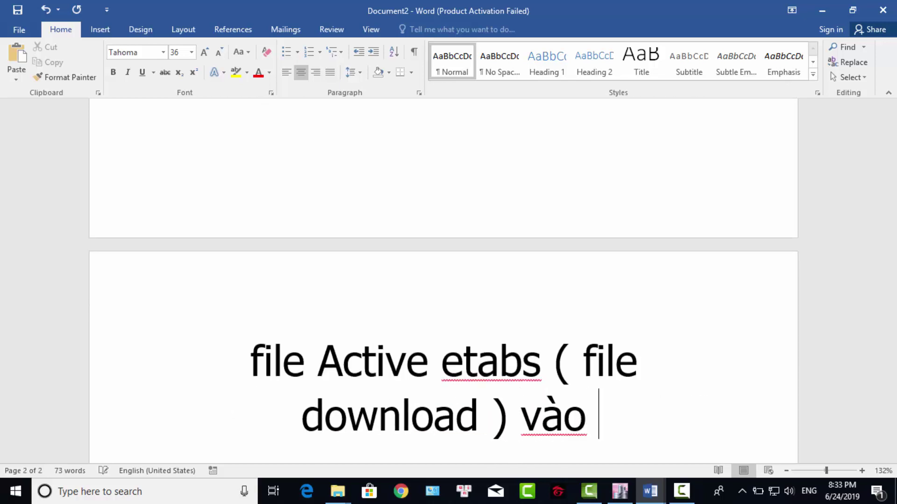
{"action": "type", "text": "oo ổ"}
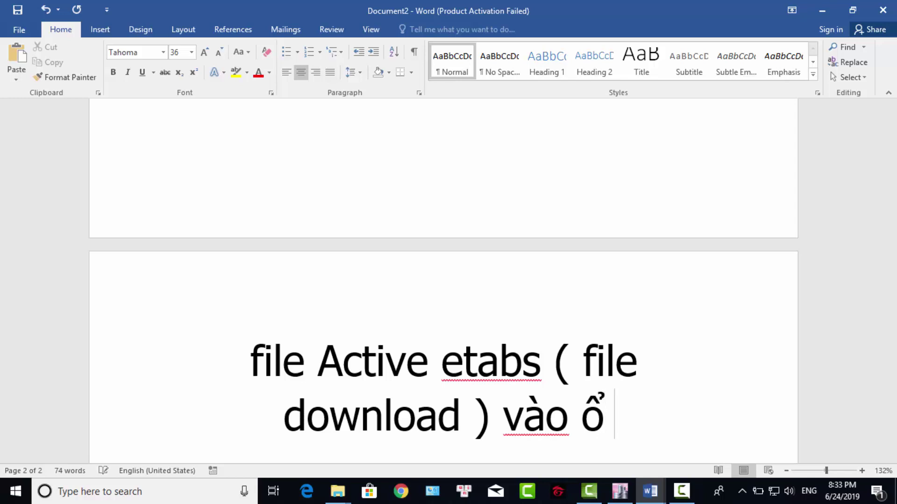
{"action": "type", "text": "ddia"}
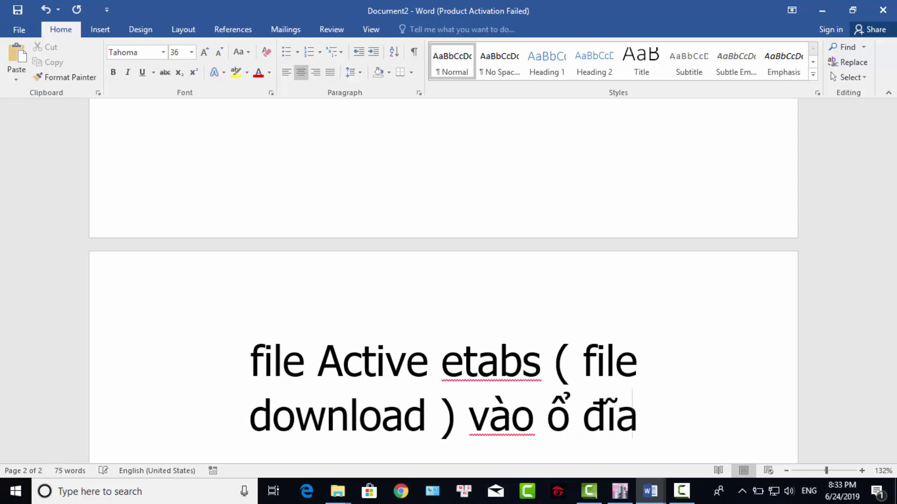
{"action": "type", "text": " caif "}
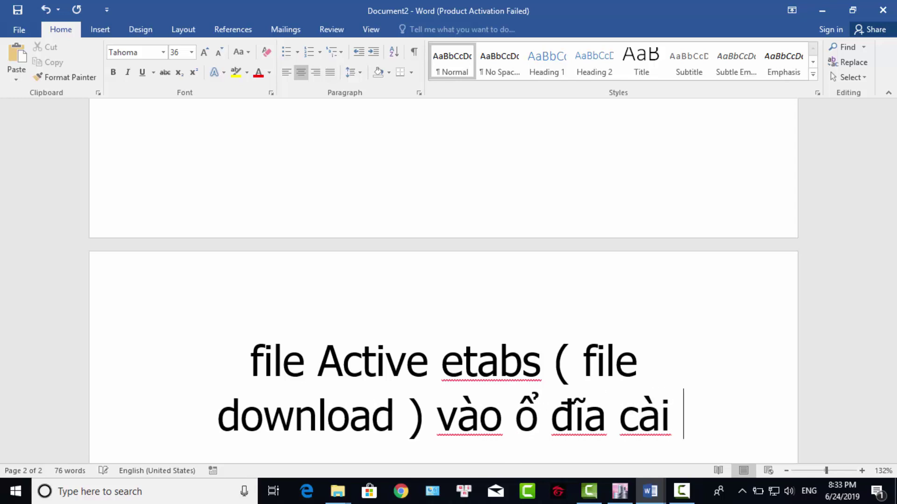
{"action": "type", "text": "ddatw"}
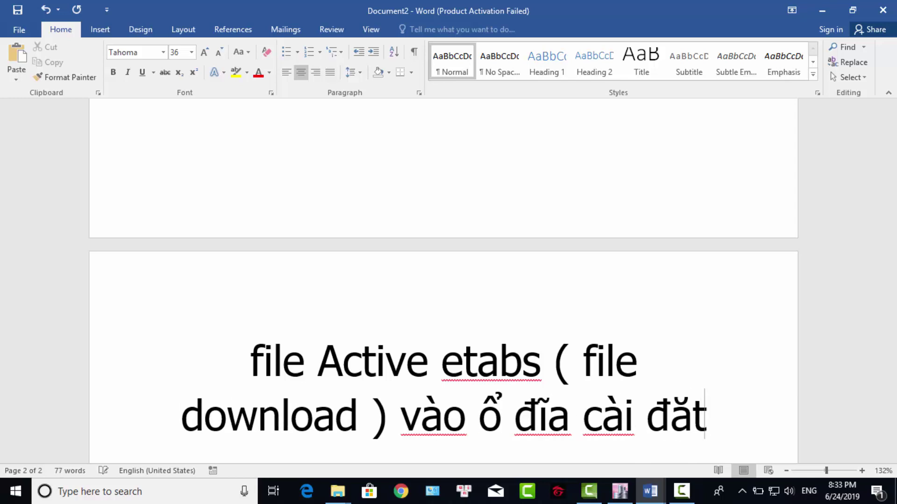
{"action": "key", "text": "Return"}
{"action": "type", "text": "."}
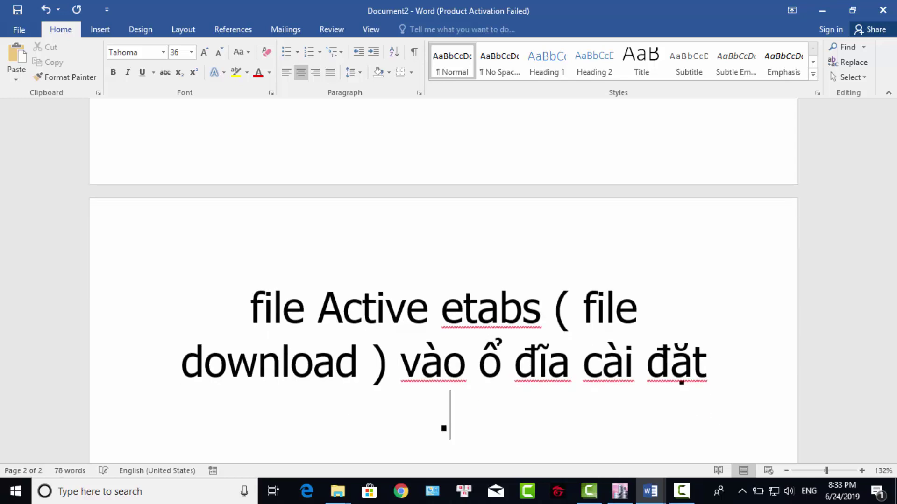
{"action": "scroll", "coordinate": [554, 398], "scroll_direction": "down", "scroll_amount": 1}
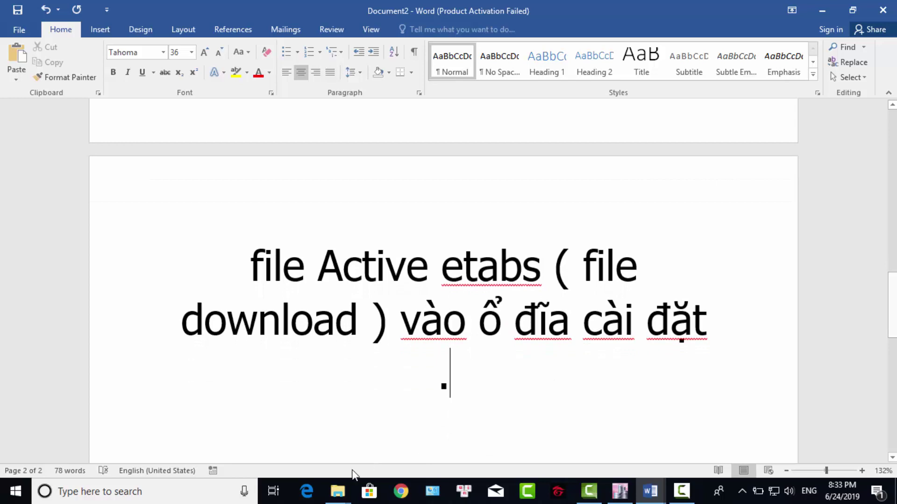
Switch to the Etabs 17.0.1_64 folder in File Explorer and copy the ETABSv1701Setup64 application
{"action": "mouse_move", "coordinate": [338, 491]}
{"action": "left_click", "coordinate": [294, 432]}
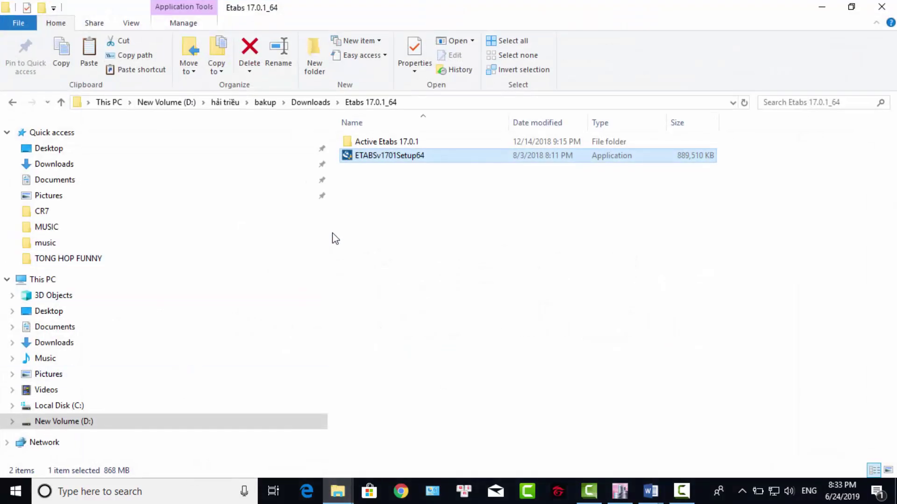
{"action": "left_click", "coordinate": [335, 238]}
{"action": "left_click", "coordinate": [382, 156]}
{"action": "right_click", "coordinate": [383, 158]}
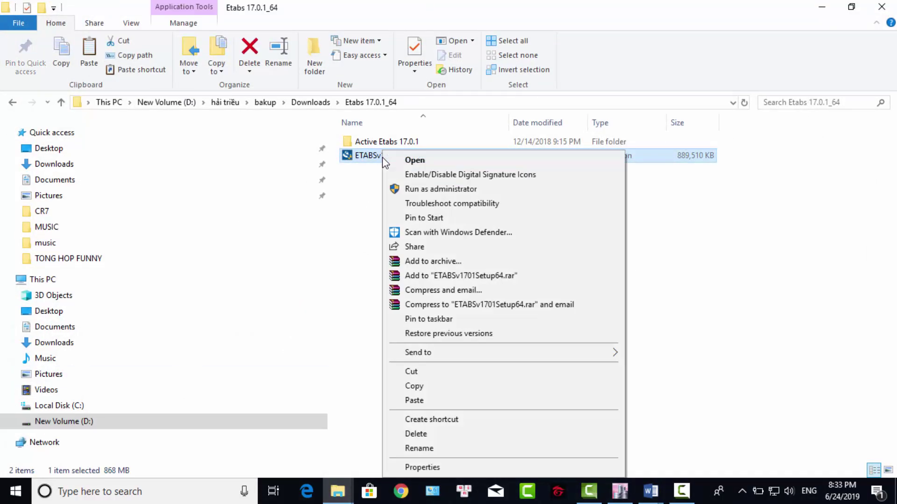
{"action": "left_click", "coordinate": [431, 388]}
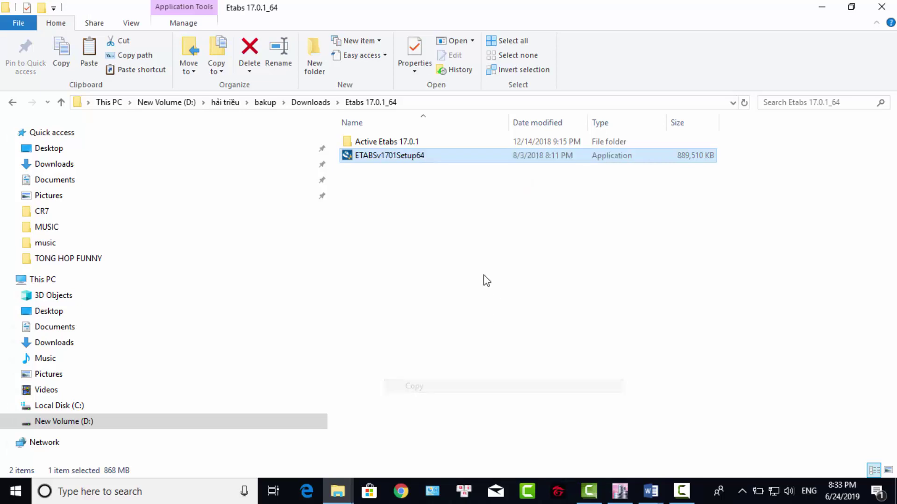
Paste the copied setup application into the ETABS 17 installation folder under Computers and Structures on drive C
{"action": "left_click", "coordinate": [337, 491]}
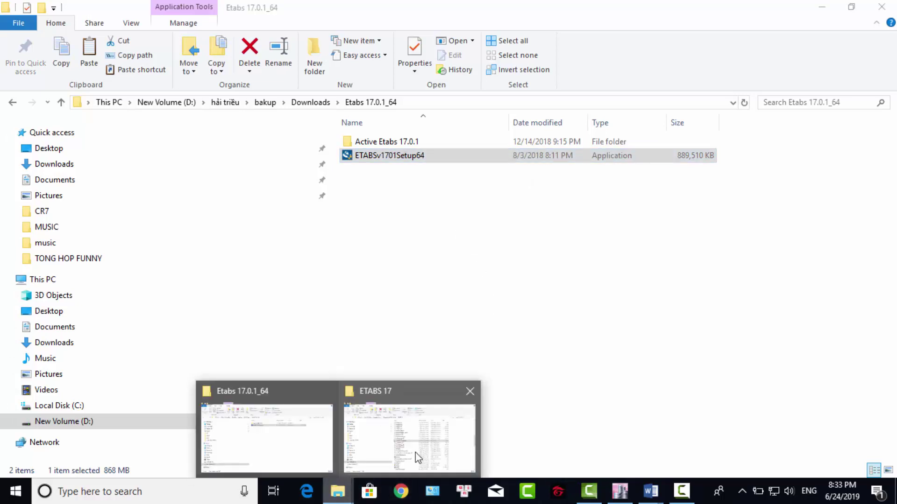
{"action": "left_click", "coordinate": [418, 458]}
{"action": "left_click", "coordinate": [777, 298]}
{"action": "right_click", "coordinate": [778, 299]}
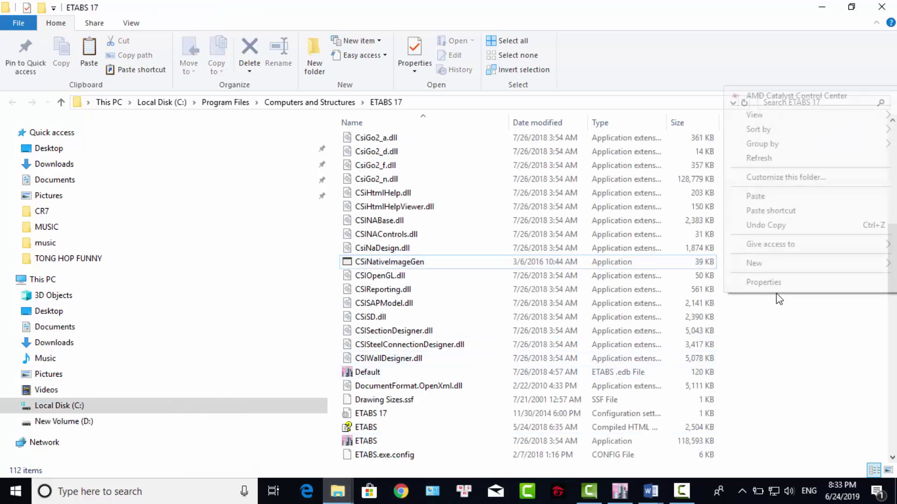
{"action": "left_click", "coordinate": [763, 196]}
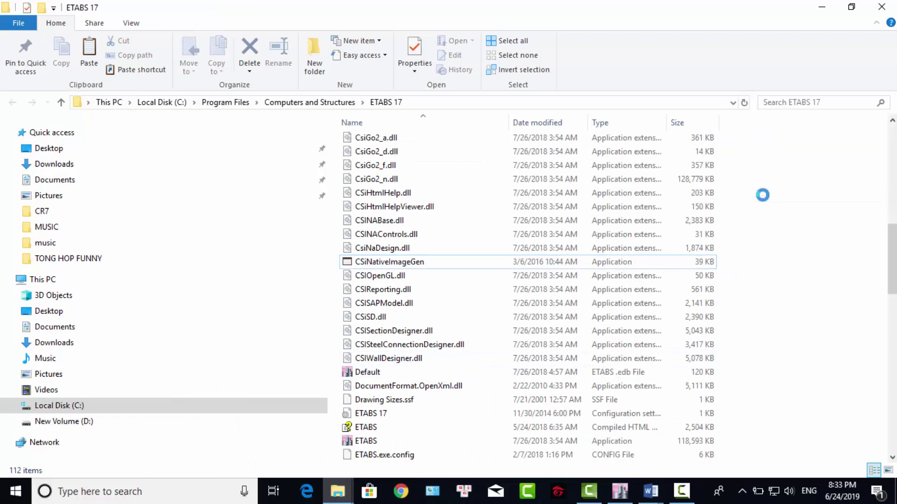
{"action": "left_click", "coordinate": [419, 160]}
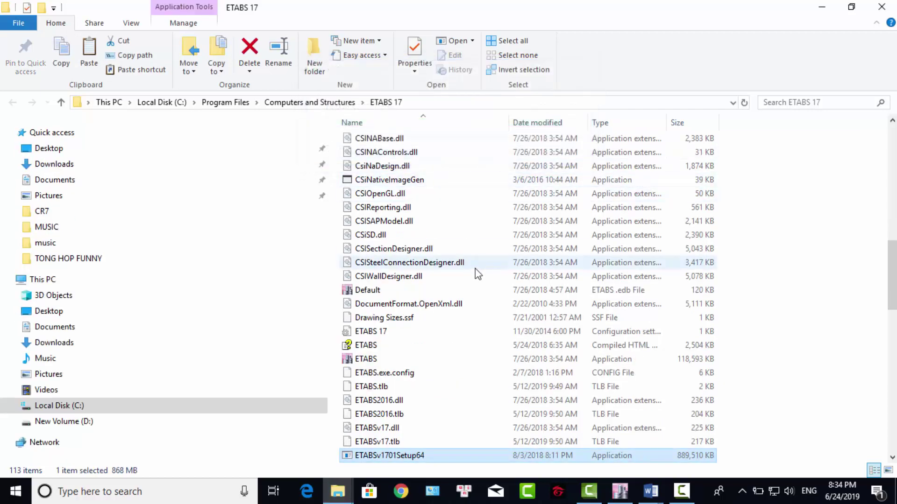
Switch to Document2 in Word and add "Ok .đến bước tiếp theo" after the period ending the B4 text
{"action": "left_click", "coordinate": [656, 494]}
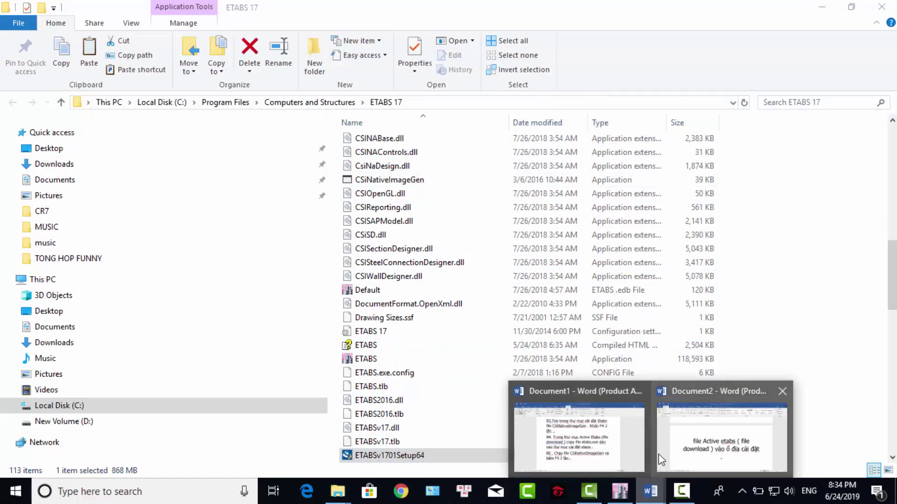
{"action": "left_click", "coordinate": [696, 453]}
{"action": "scroll", "coordinate": [621, 354], "scroll_direction": "down", "scroll_amount": 2}
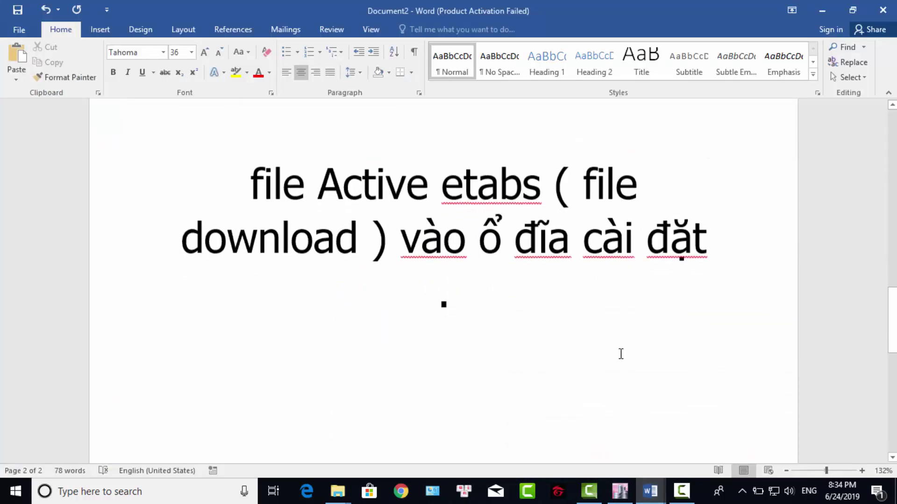
{"action": "type", "text": "Ok "}
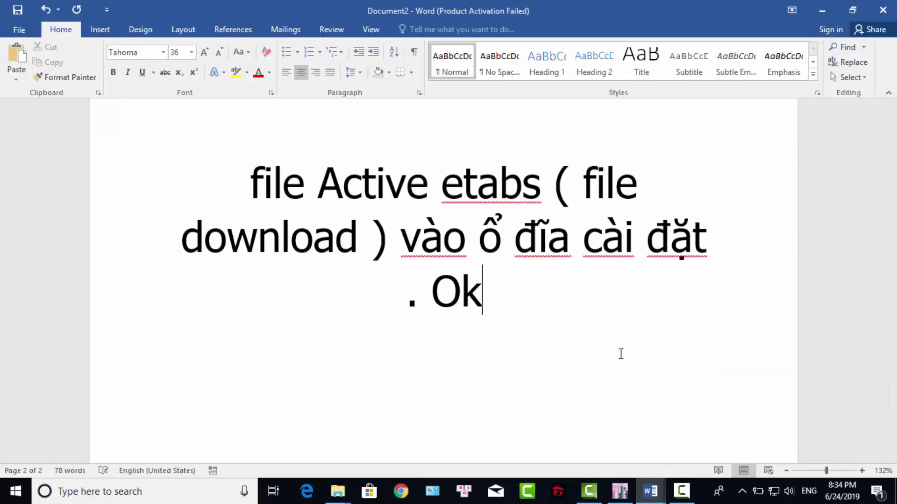
{"action": "type", "text": ".D9en"}
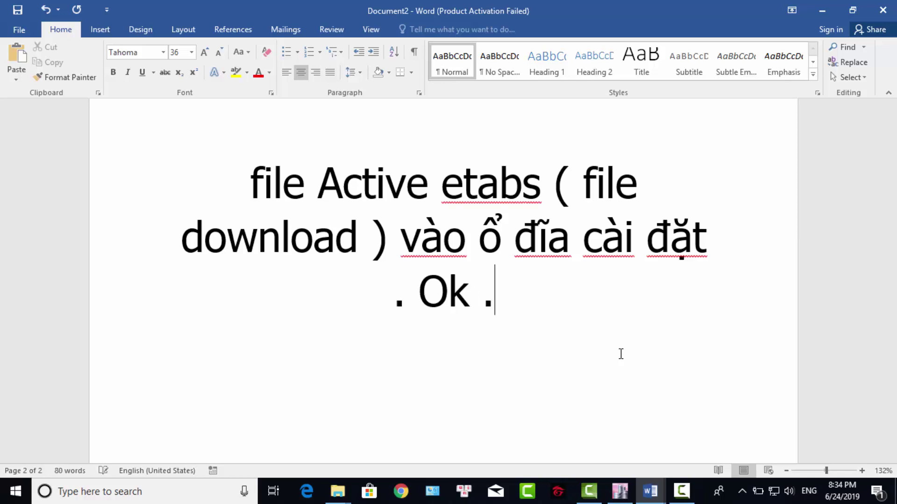
{"action": "key", "text": "BackSpace"}
{"action": "key", "text": "BackSpace"}
{"action": "key", "text": "BackSpace"}
{"action": "key", "text": "BackSpace"}
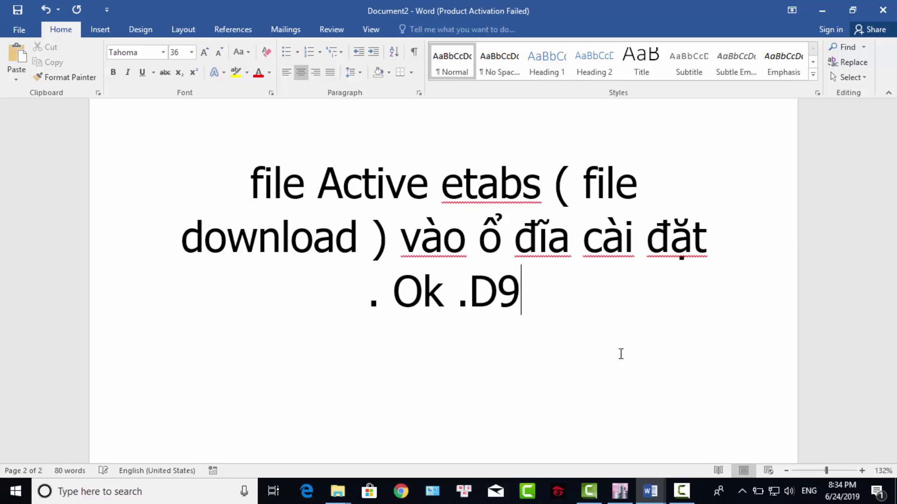
{"action": "type", "text": "dd"}
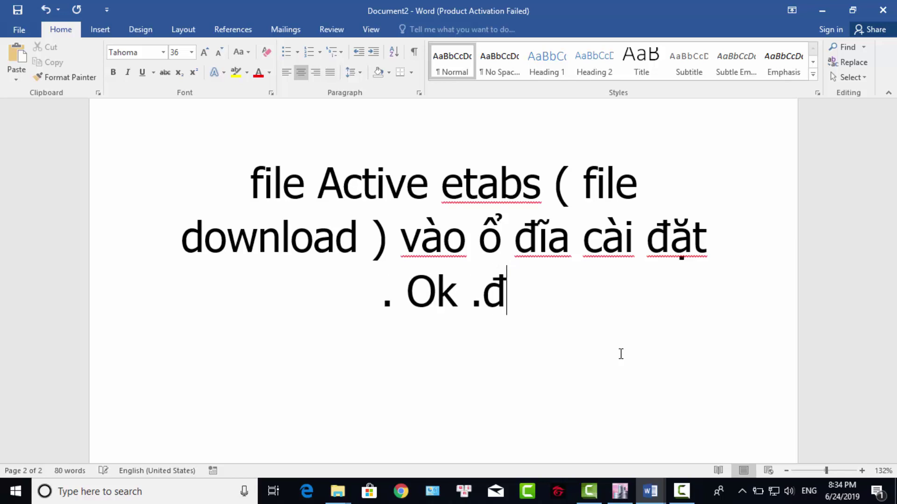
{"action": "type", "text": "enes buowc"}
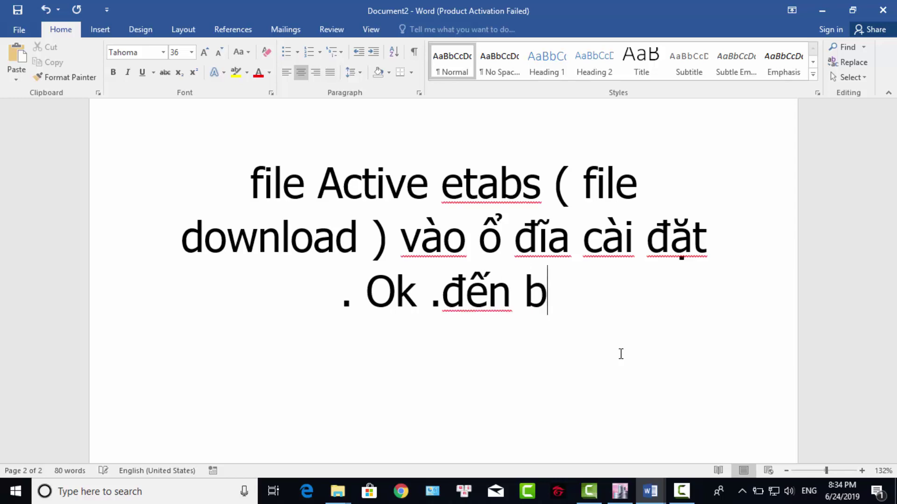
{"action": "type", "text": "s tiep"}
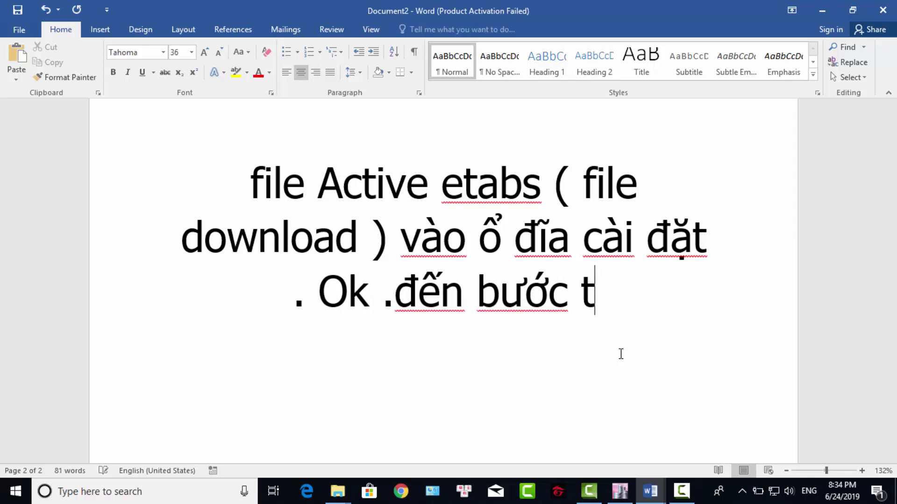
{"action": "type", "text": "es theo"}
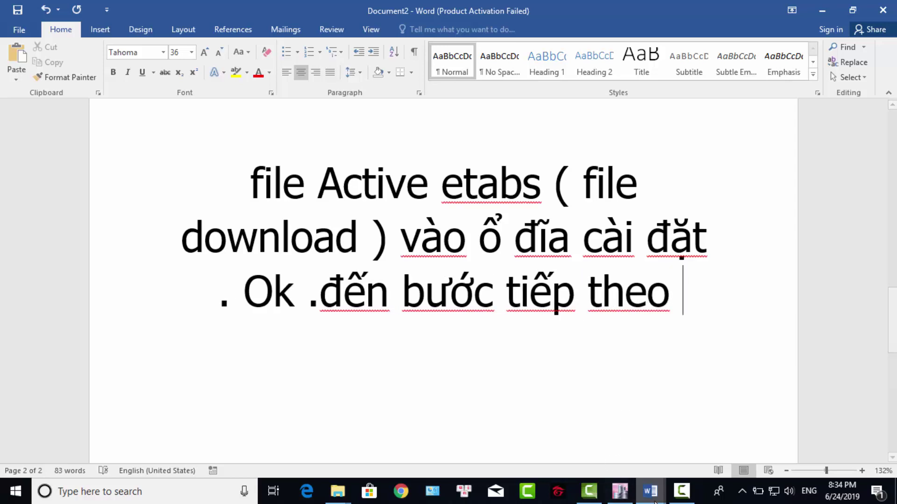
Switch to Document1 and review the B5 instruction about running the CSiNativeImageGen file, highlighting its text
{"action": "mouse_move", "coordinate": [650, 492]}
{"action": "left_click", "coordinate": [518, 426]}
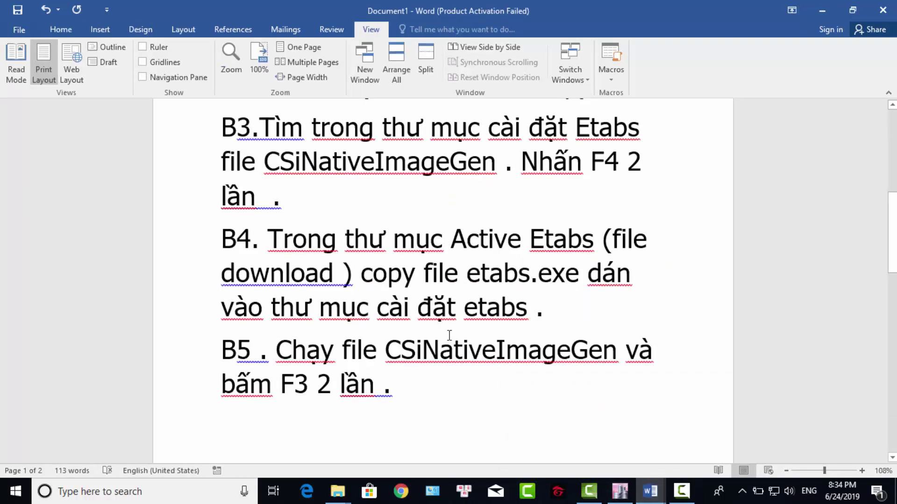
{"action": "scroll", "coordinate": [430, 325], "scroll_direction": "down", "scroll_amount": 3}
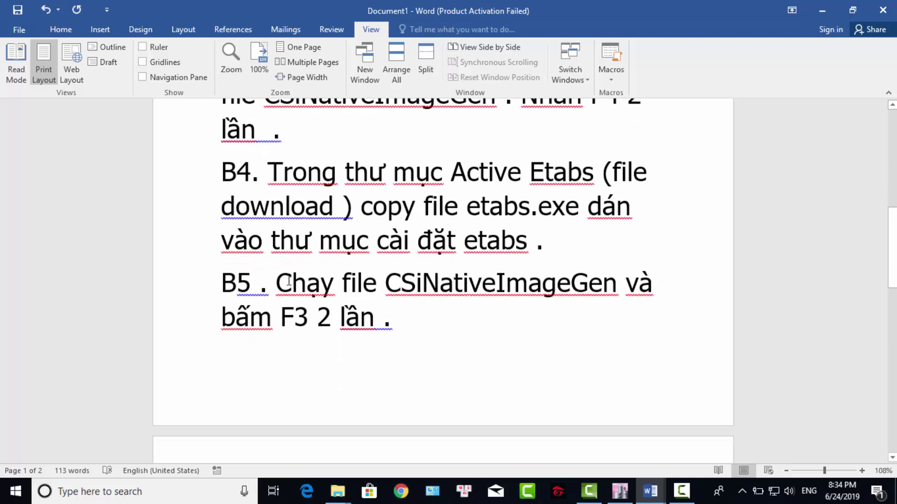
{"action": "left_click_drag", "start_coordinate": [315, 283], "coordinate": [538, 274]}
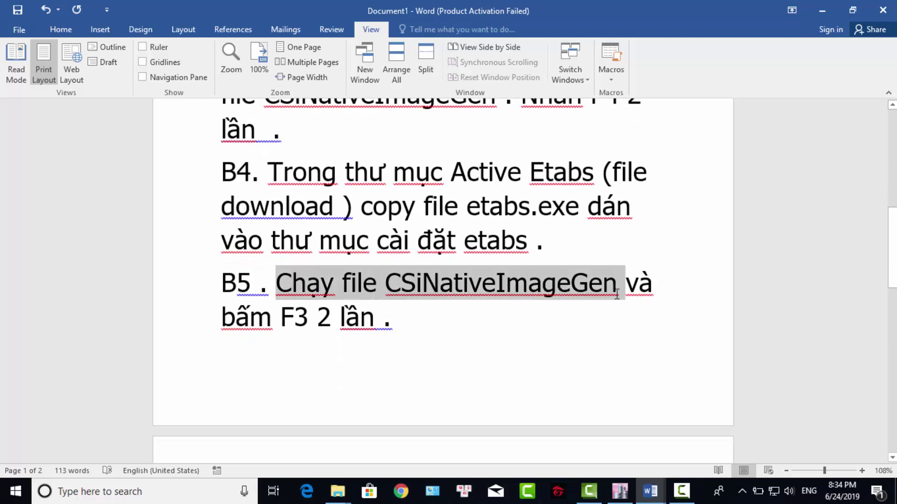
{"action": "left_click_drag", "start_coordinate": [617, 294], "coordinate": [653, 303]}
{"action": "left_click", "coordinate": [418, 325]}
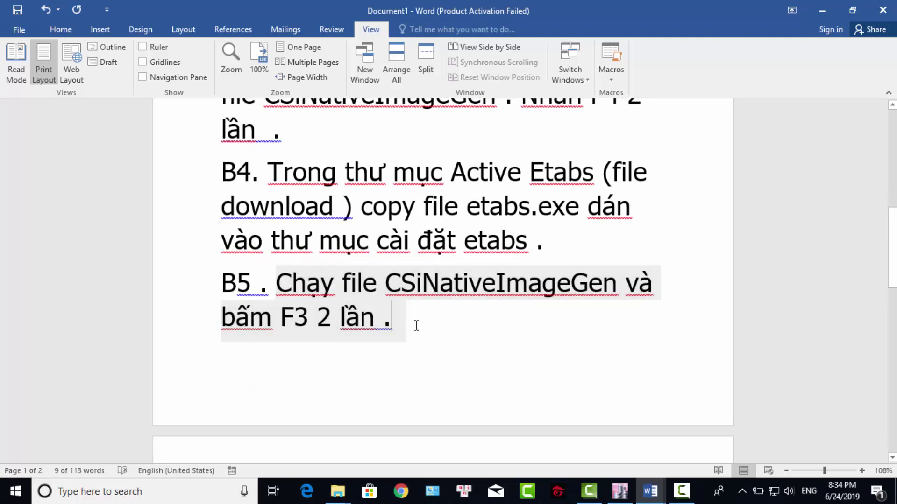
{"action": "scroll", "coordinate": [419, 331], "scroll_direction": "up", "scroll_amount": 3}
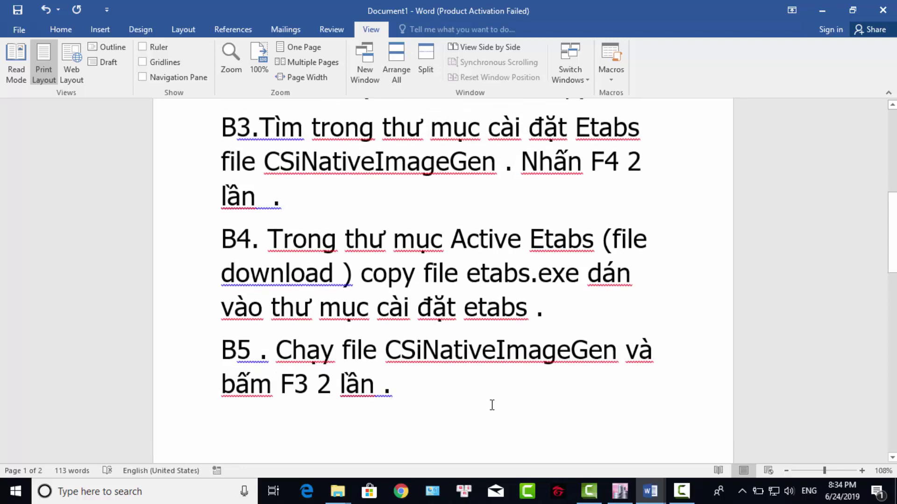
{"action": "scroll", "coordinate": [522, 402], "scroll_direction": "down", "scroll_amount": 1}
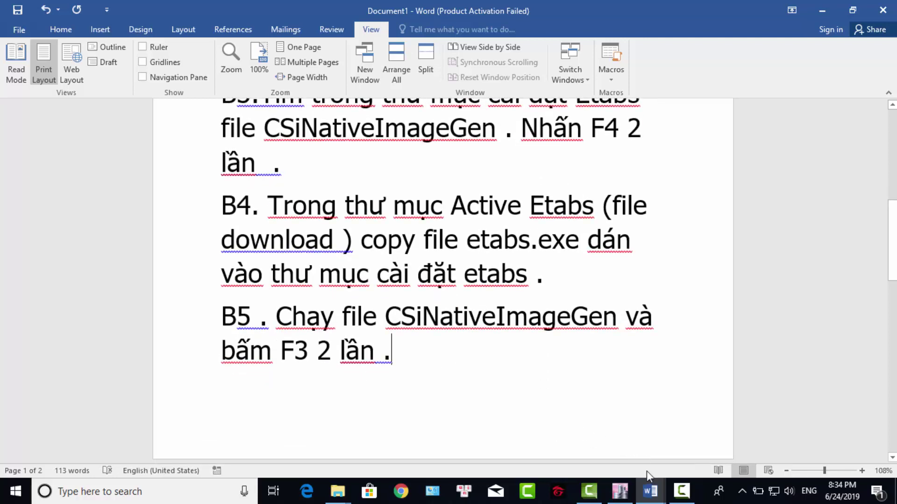
Return to Document2 and start a new line with "B5 : ChẠY lại"
{"action": "mouse_move", "coordinate": [649, 490]}
{"action": "left_click", "coordinate": [693, 445]}
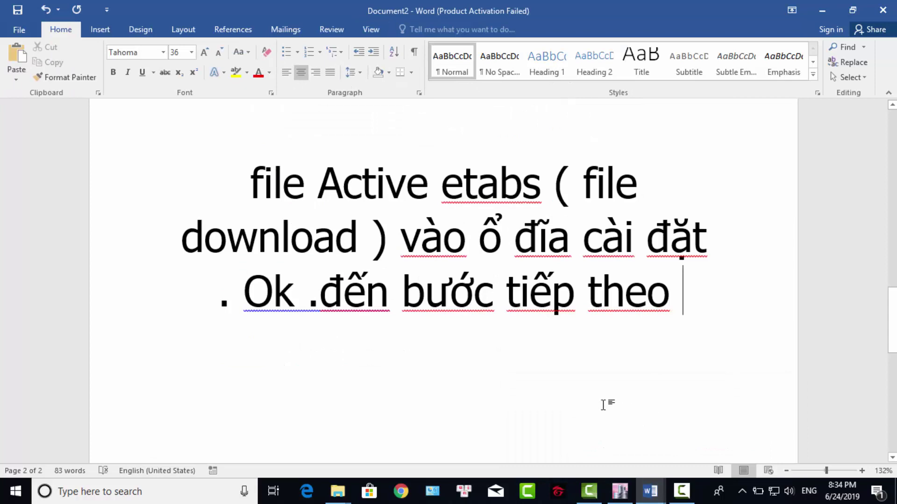
{"action": "type", "text": "b"}
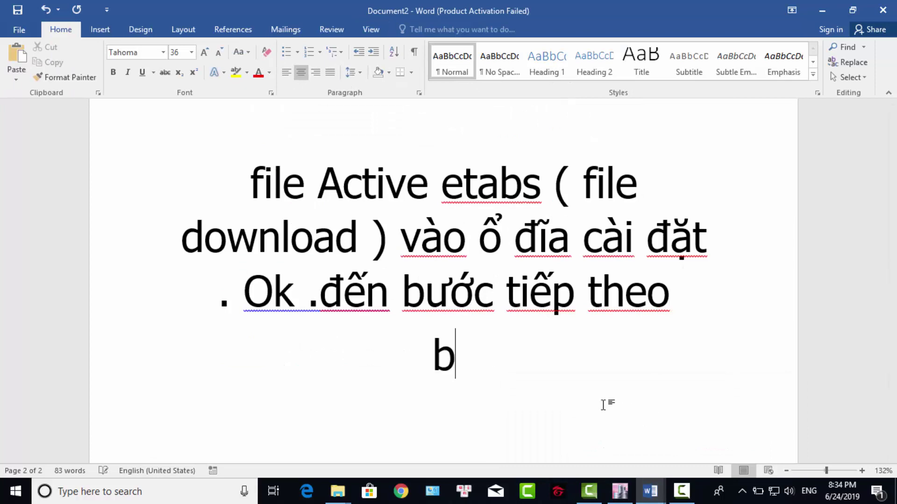
{"action": "key", "text": "BackSpace"}
{"action": "type", "text": "B5 "}
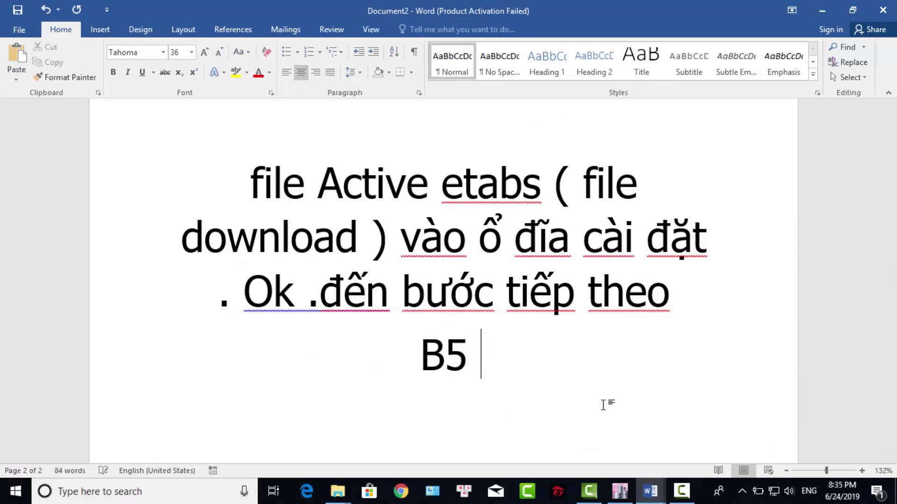
{"action": "type", "text": ": ChẠY"}
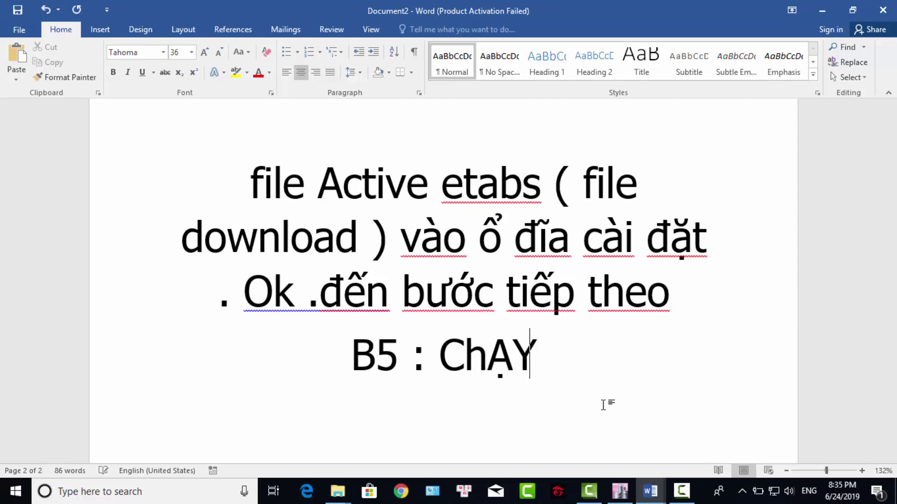
{"action": "type", "text": " lau"}
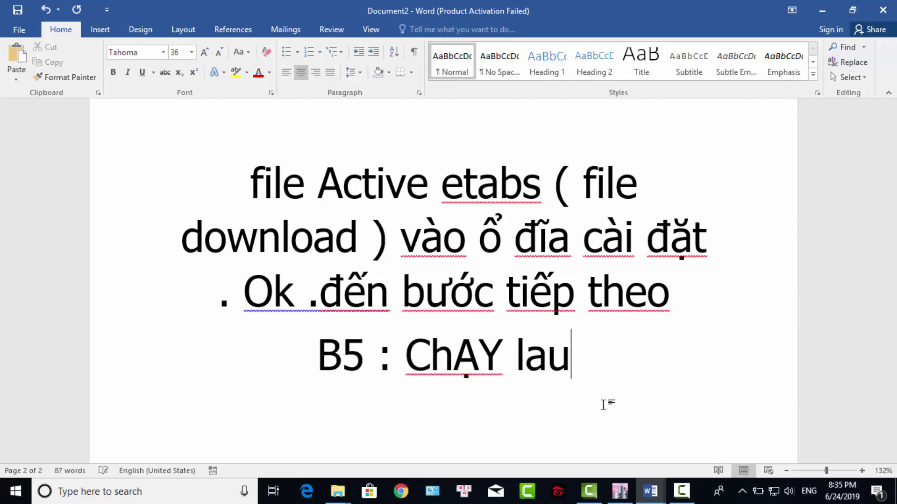
{"action": "key", "text": "BackSpace"}
{"action": "type", "text": "i"}
{"action": "key", "text": "BackSpace"}
{"action": "key", "text": "BackSpace"}
{"action": "type", "text": "ại "}
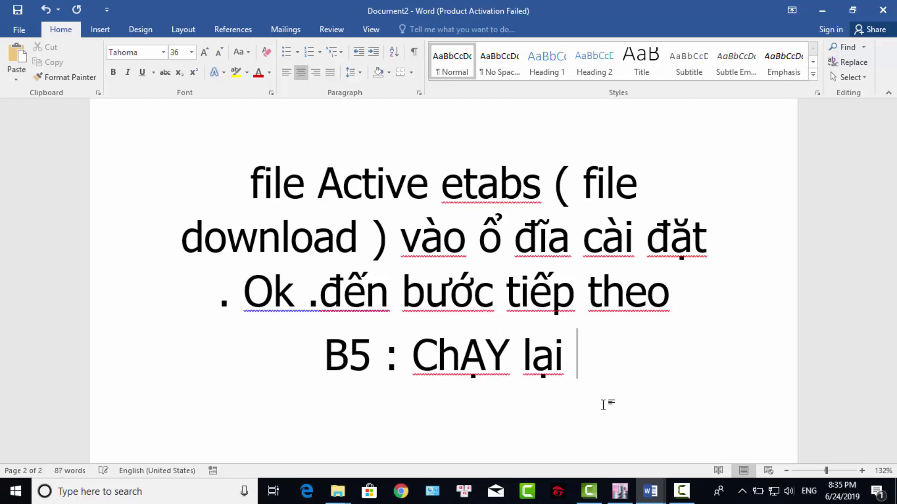
Continue the B5 line with "file trong bước 3 ,"
{"action": "type", "text": "file t"}
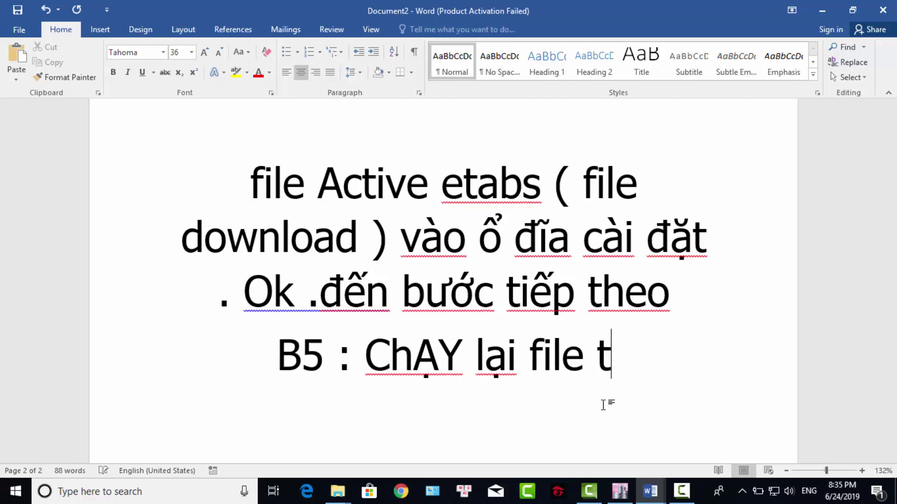
{"action": "type", "text": "rong bước"}
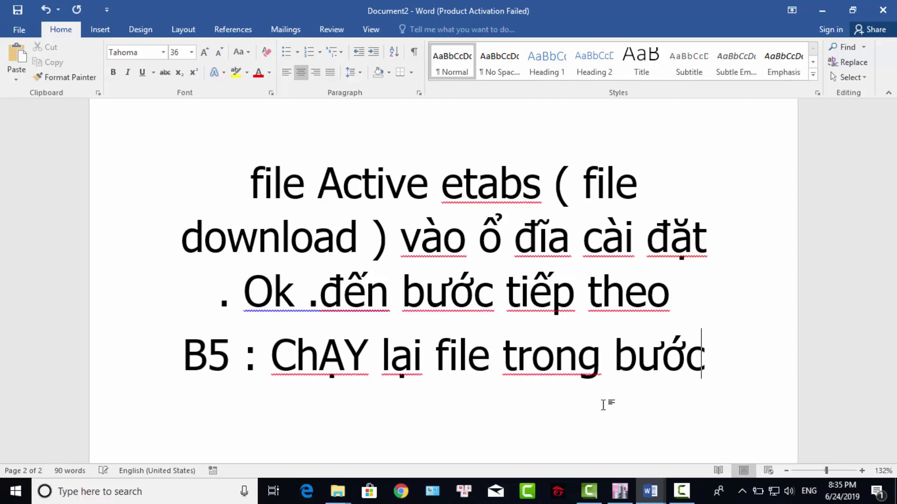
{"action": "type", "text": " 3 m"}
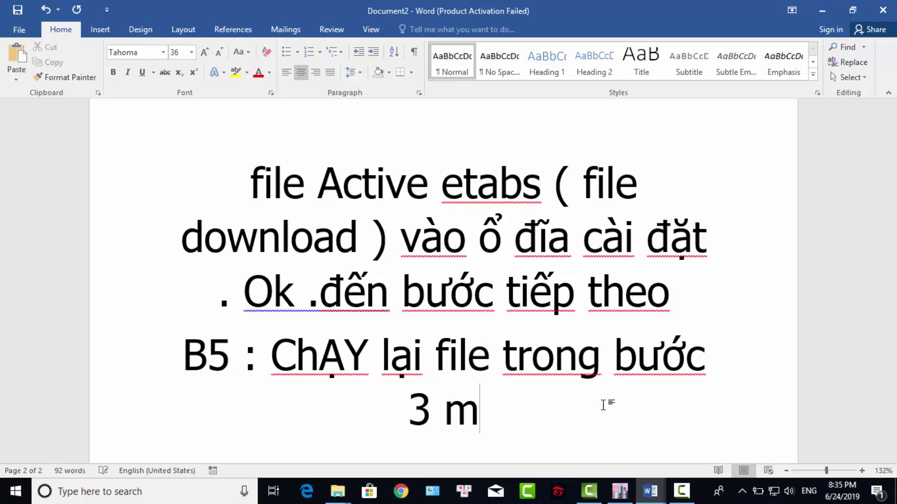
{"action": "key", "text": "BackSpace"}
{"action": "type", "text": ","}
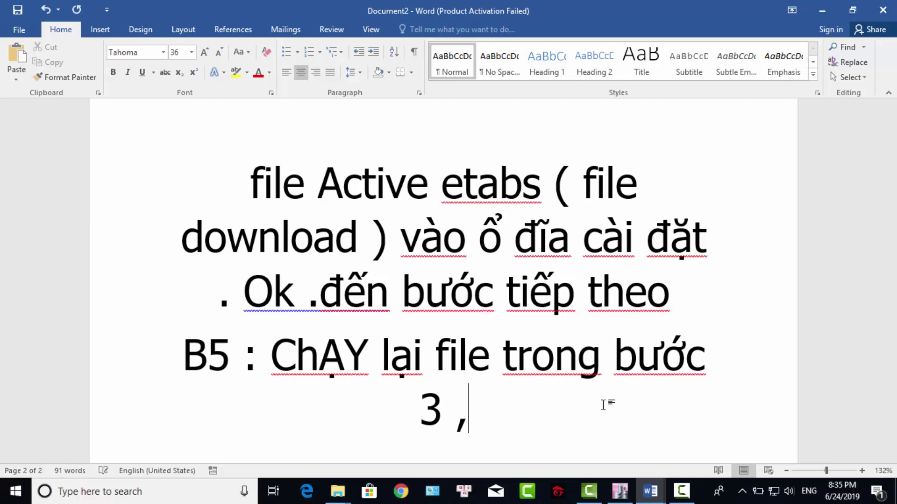
Extend the B5 sentence with "nhưng lần này bấm F3 2 lần ,"
{"action": "type", "text": " n"}
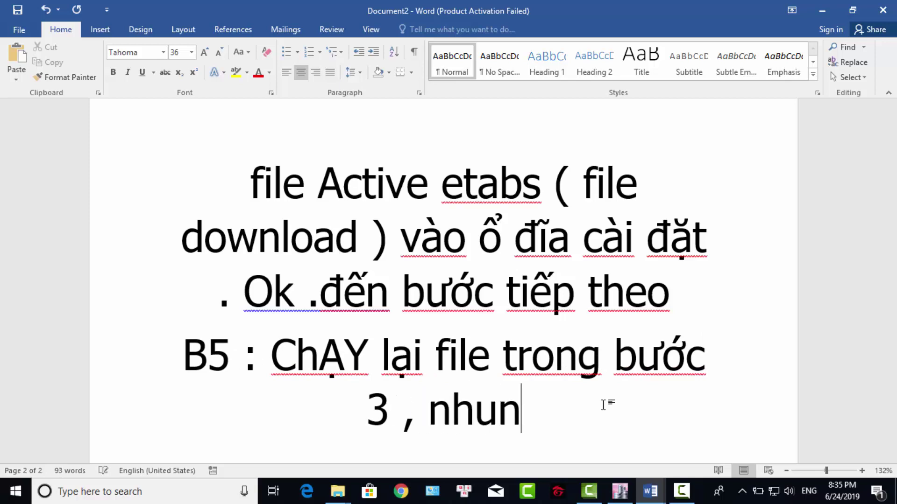
{"action": "type", "text": "hưng lần "}
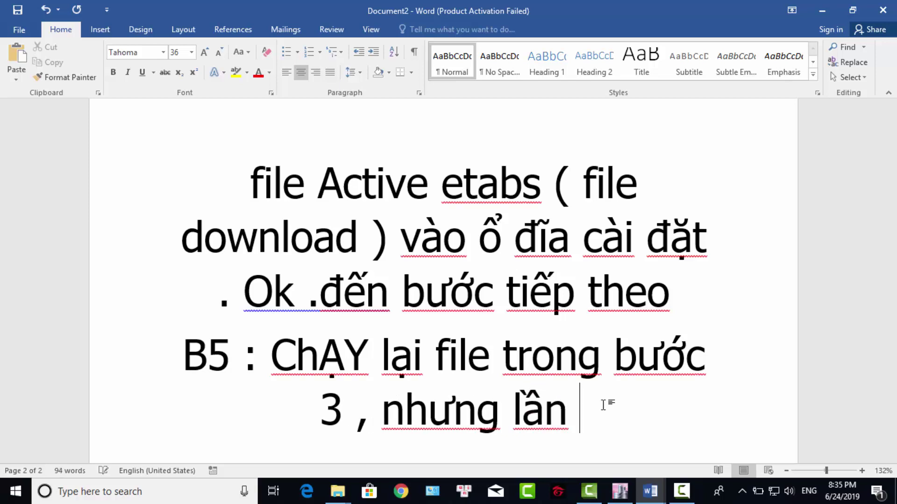
{"action": "type", "text": "này"}
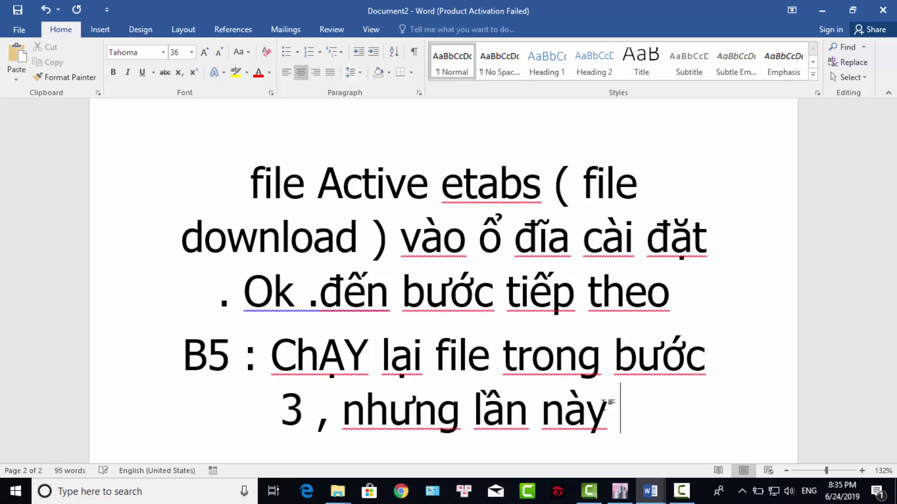
{"action": "type", "text": " bams "}
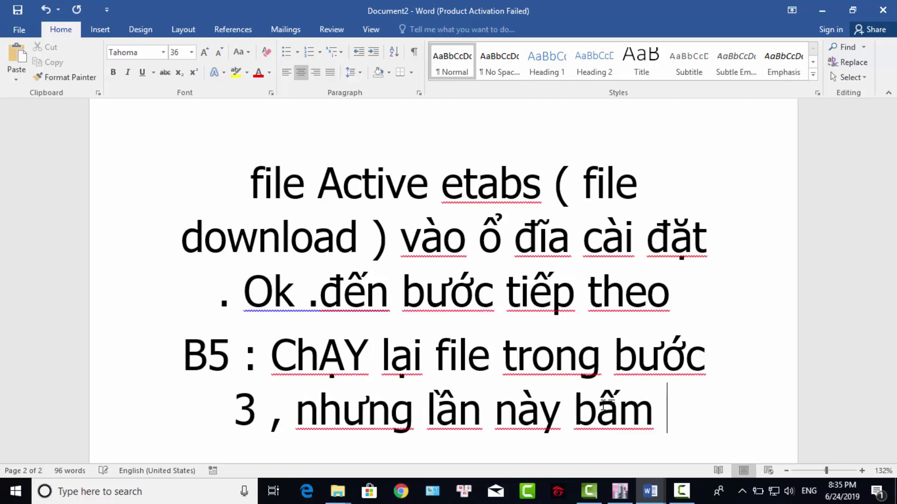
{"action": "type", "text": "F3"}
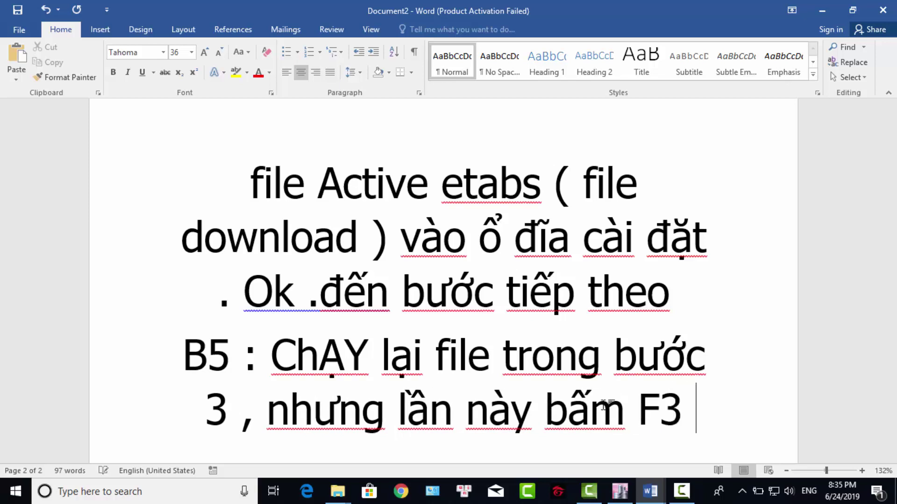
{"action": "type", "text": " 2 lan"}
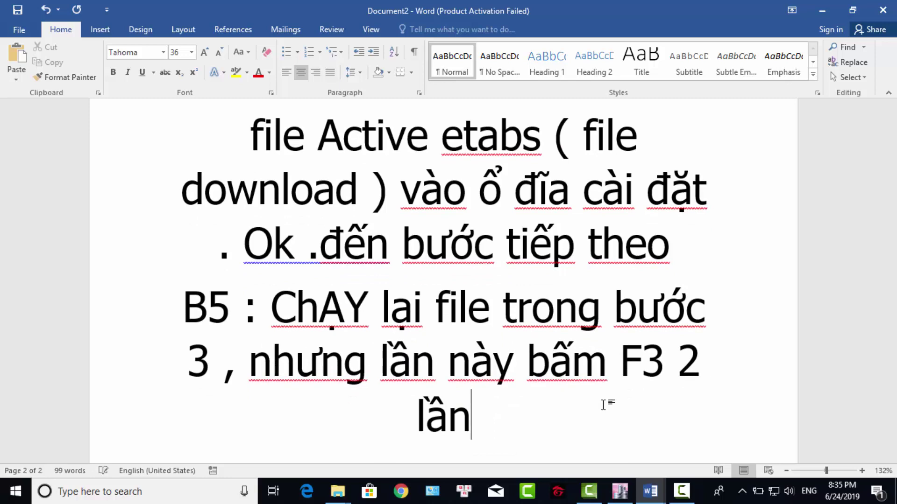
{"action": "type", "text": " ,"}
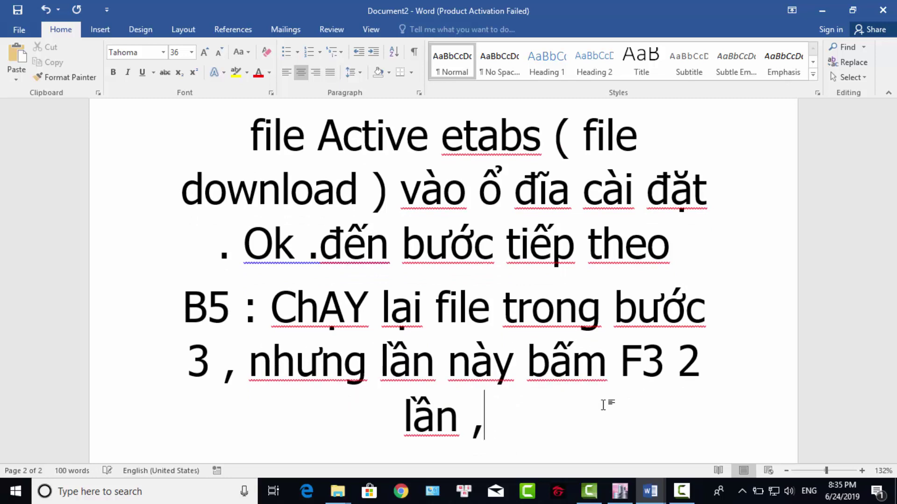
{"action": "scroll", "coordinate": [604, 397], "scroll_direction": "down", "scroll_amount": 2}
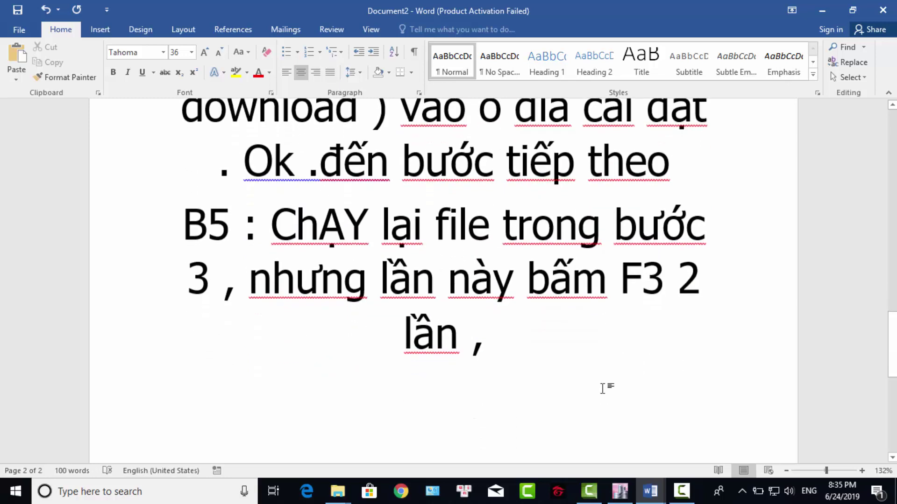
Switch to the ETABS 17 folder in File Explorer and look through its files for the step 3 application
{"action": "mouse_move", "coordinate": [337, 491]}
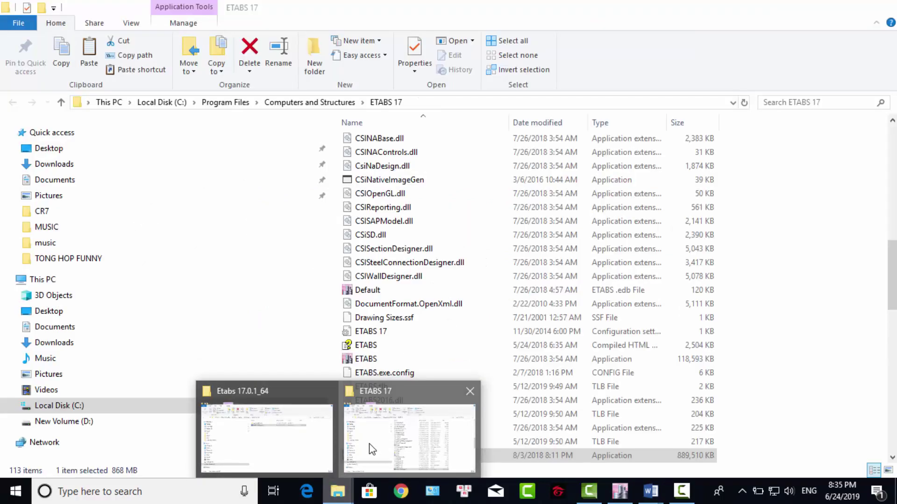
{"action": "left_click", "coordinate": [372, 449]}
{"action": "left_click", "coordinate": [406, 305]}
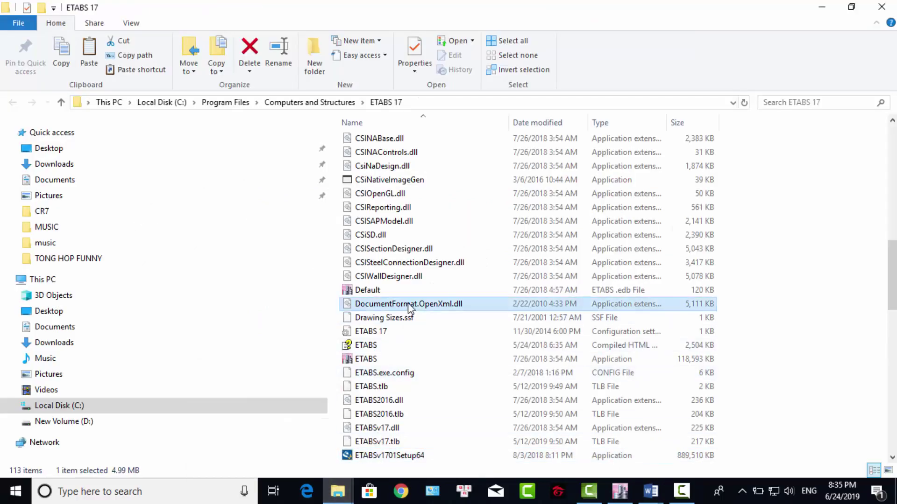
{"action": "scroll", "coordinate": [406, 305], "scroll_direction": "up", "scroll_amount": 2}
{"action": "scroll", "coordinate": [406, 306], "scroll_direction": "down", "scroll_amount": 3}
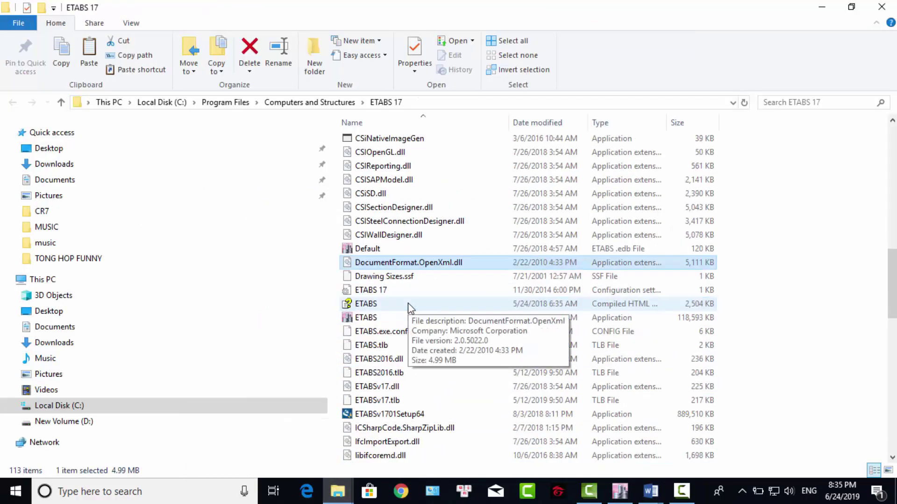
{"action": "scroll", "coordinate": [409, 306], "scroll_direction": "down", "scroll_amount": 5}
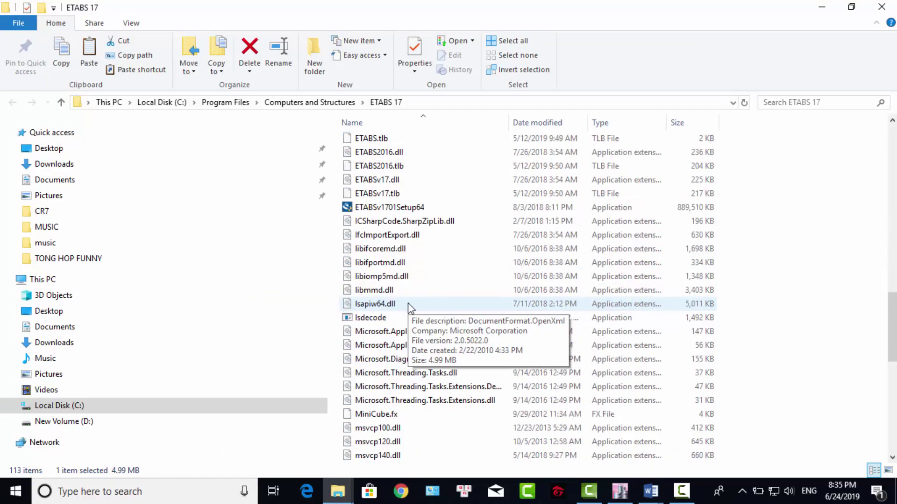
{"action": "scroll", "coordinate": [407, 302], "scroll_direction": "up", "scroll_amount": 8}
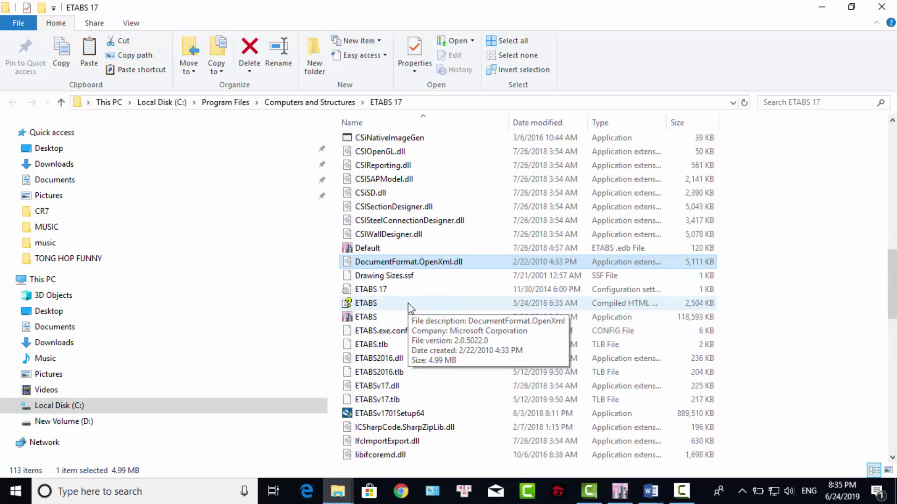
{"action": "scroll", "coordinate": [410, 306], "scroll_direction": "up", "scroll_amount": 10}
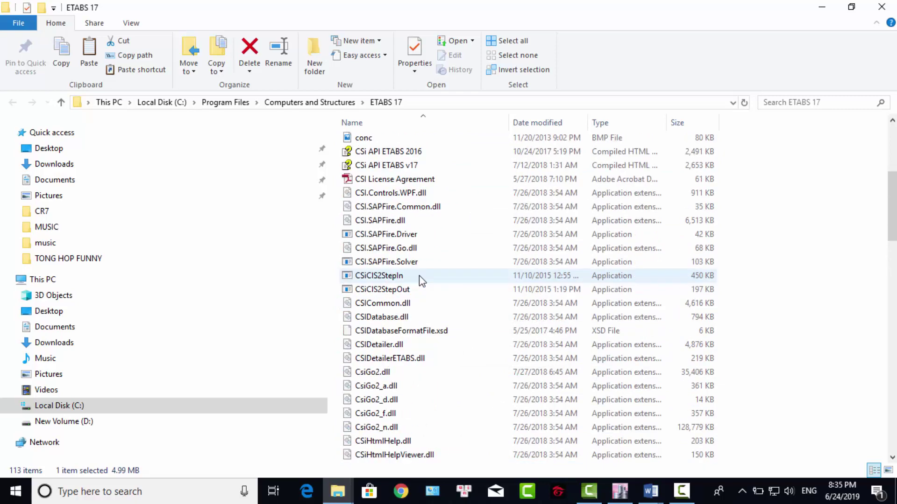
Switch to the Etabs 17.0.1_64 window and open the Active Etabs 17.0.1 folder to view its contents
{"action": "mouse_move", "coordinate": [341, 486]}
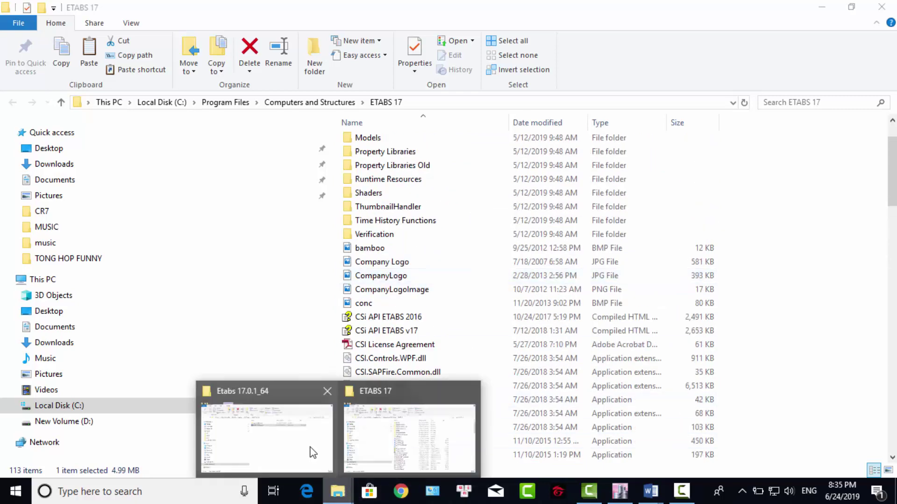
{"action": "left_click", "coordinate": [310, 451]}
{"action": "double_click", "coordinate": [386, 141]}
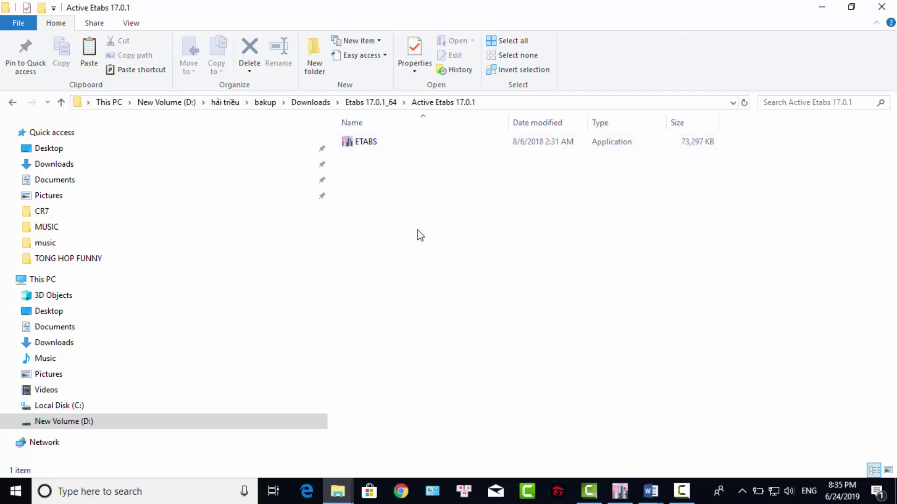
{"action": "mouse_move", "coordinate": [650, 490]}
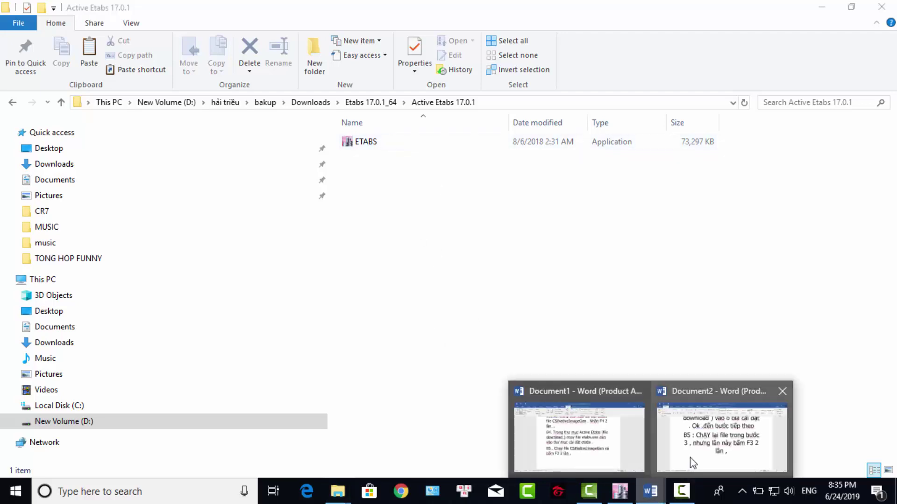
{"action": "mouse_move", "coordinate": [671, 448]}
{"action": "mouse_move", "coordinate": [646, 455]}
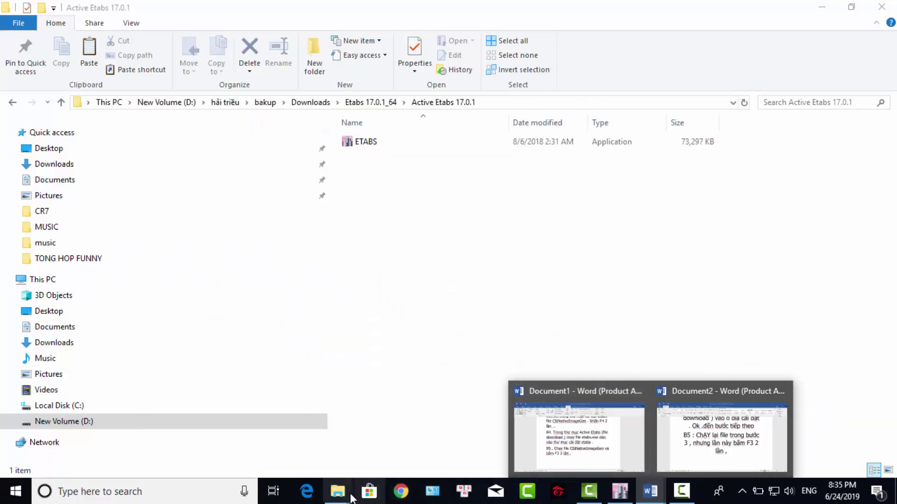
Return to the ETABS 17 installation folder and select the CSiNativeImageGen application
{"action": "mouse_move", "coordinate": [338, 491]}
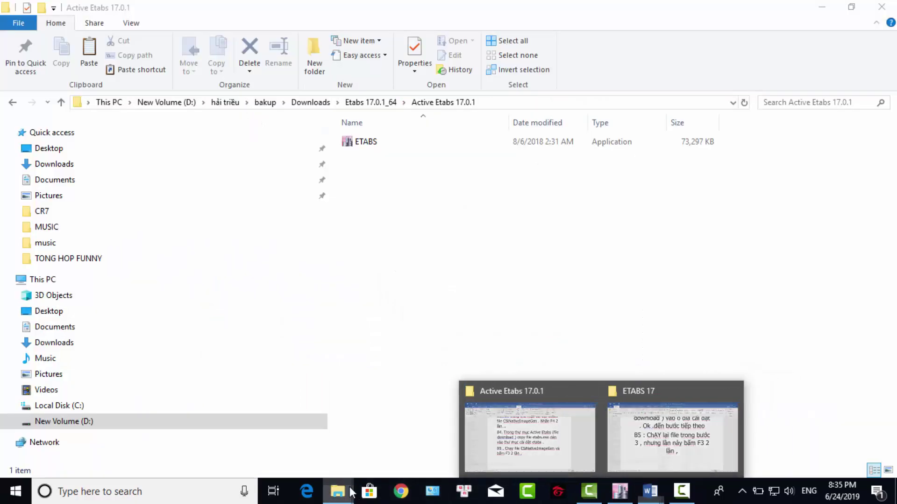
{"action": "left_click", "coordinate": [412, 437]}
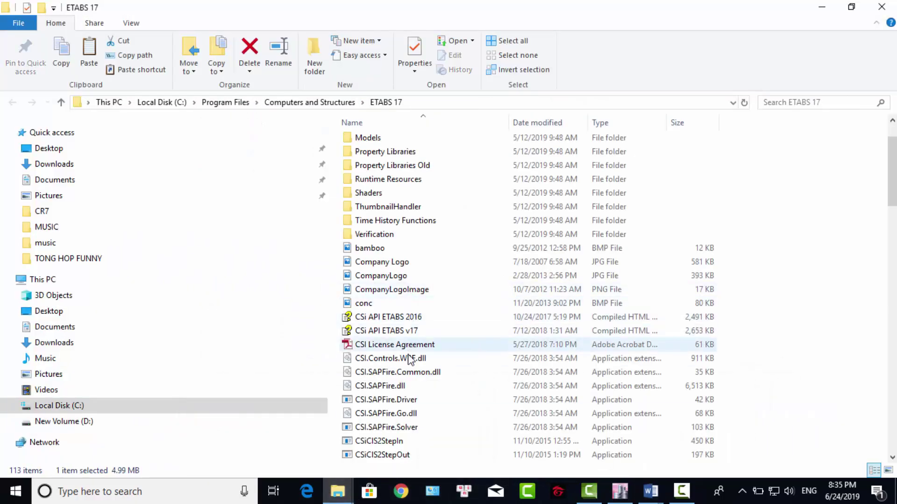
{"action": "left_click", "coordinate": [409, 359]}
{"action": "scroll", "coordinate": [409, 359], "scroll_direction": "down", "scroll_amount": 1}
{"action": "scroll", "coordinate": [411, 359], "scroll_direction": "down", "scroll_amount": 2}
{"action": "scroll", "coordinate": [420, 358], "scroll_direction": "down", "scroll_amount": 5}
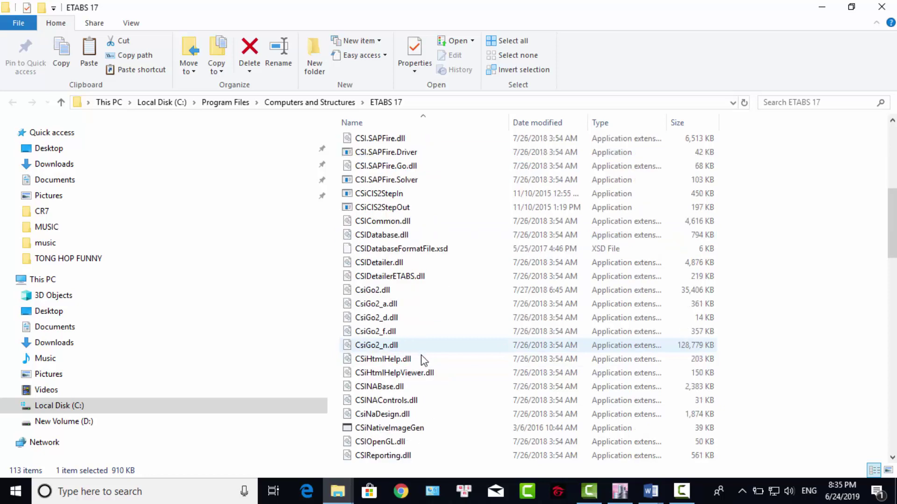
{"action": "left_click", "coordinate": [430, 351]}
{"action": "left_click", "coordinate": [421, 360]}
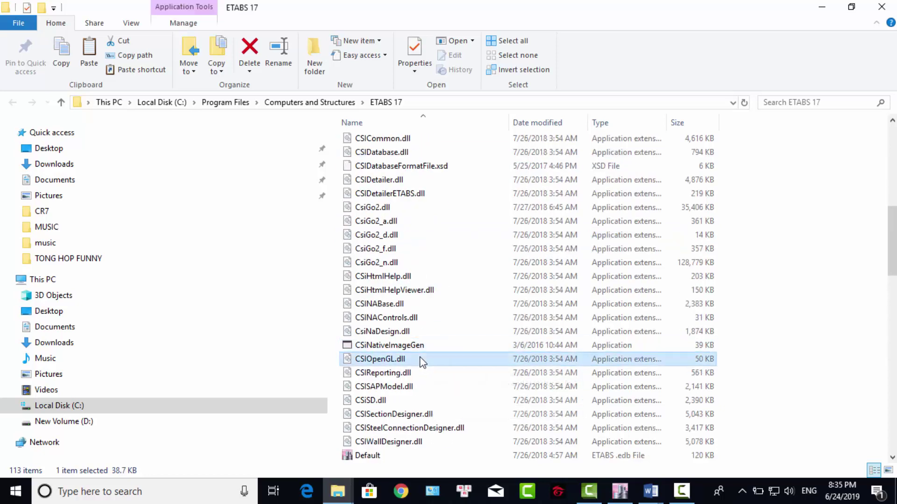
{"action": "left_click", "coordinate": [425, 348]}
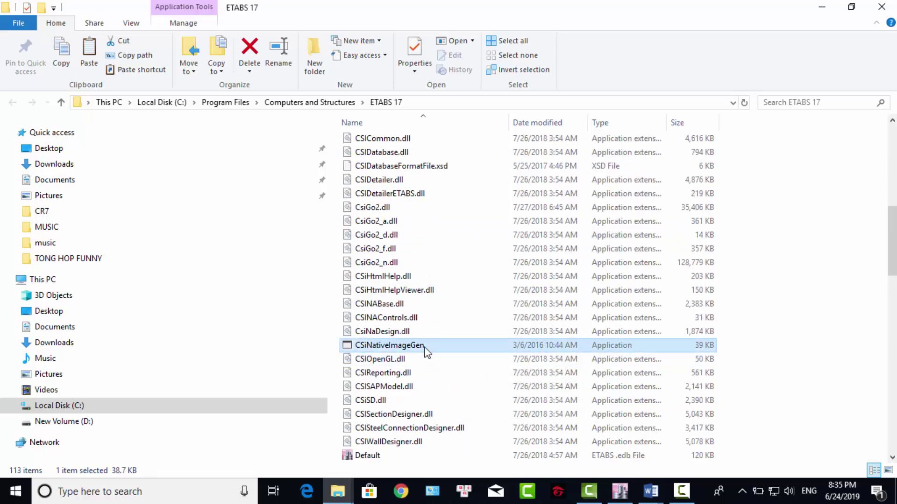
{"action": "right_click", "coordinate": [426, 352]}
{"action": "left_click", "coordinate": [411, 352]}
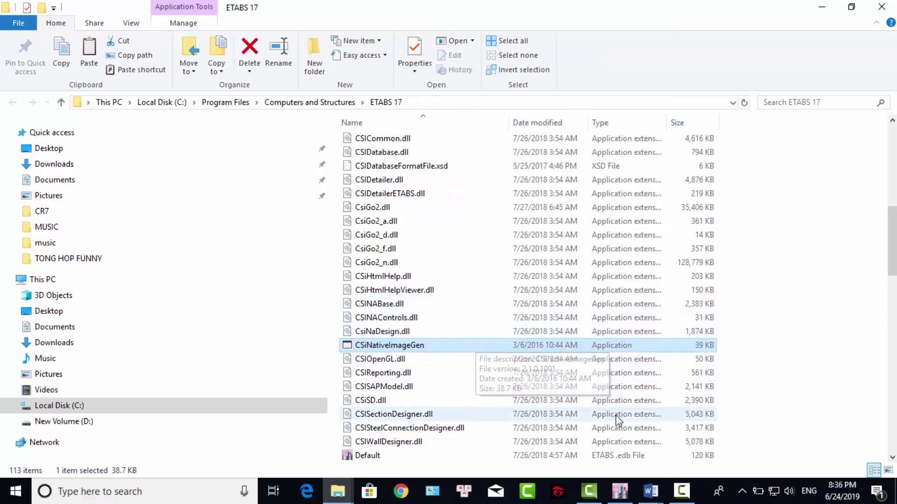
Switch to Document2 in Word and start a new line below B5 with "Bước cuối cùng , copy"
{"action": "mouse_move", "coordinate": [650, 491]}
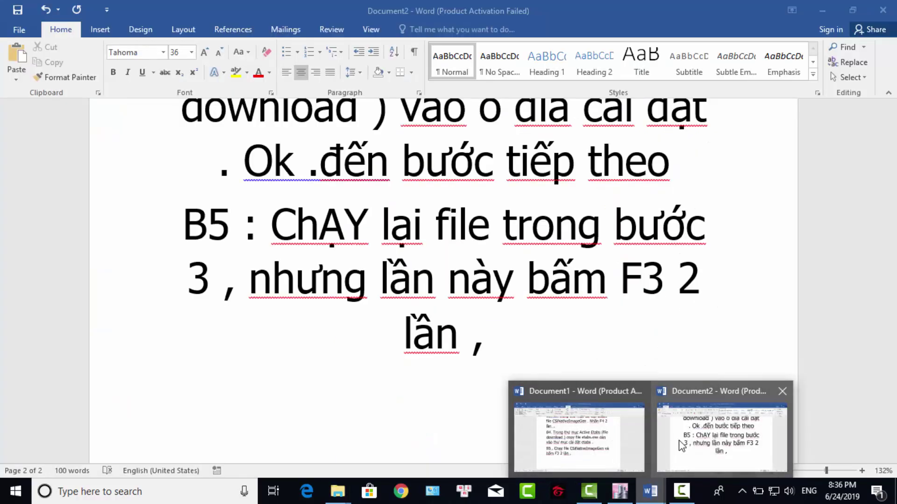
{"action": "left_click", "coordinate": [682, 446]}
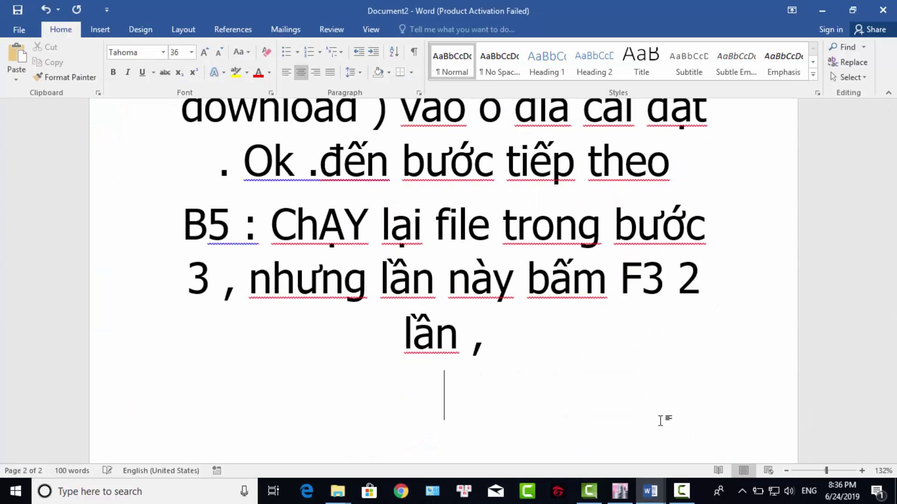
{"action": "key", "text": "Return"}
{"action": "type", "text": "B"}
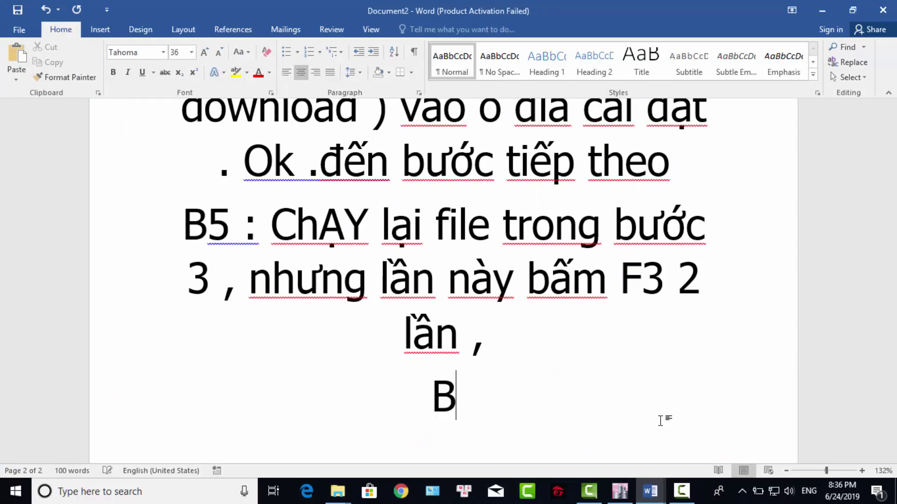
{"action": "type", "text": "uocws cuoi"}
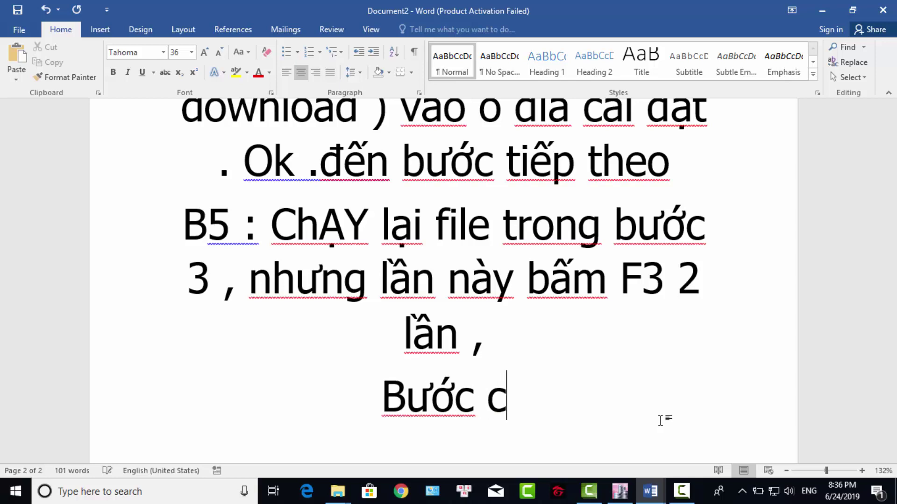
{"action": "key", "text": "BackSpace"}
{"action": "key", "text": "BackSpace"}
{"action": "type", "text": "oois cung"}
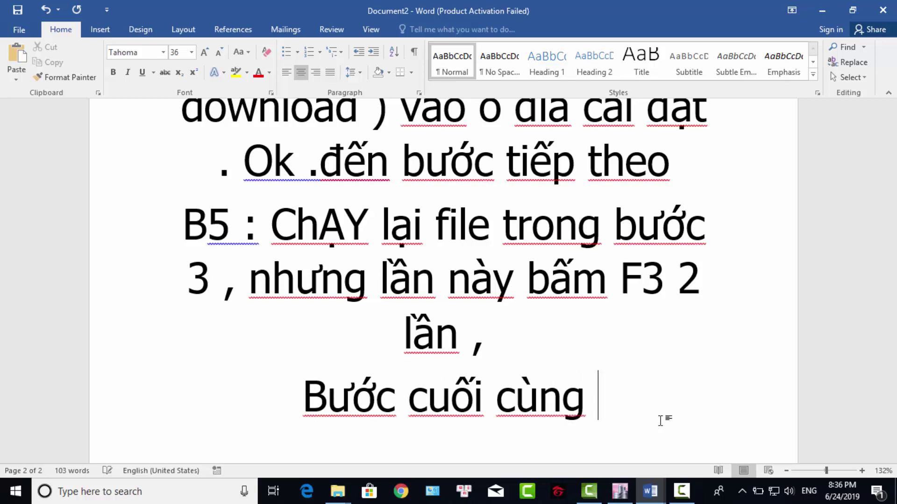
{"action": "type", "text": " , copy "}
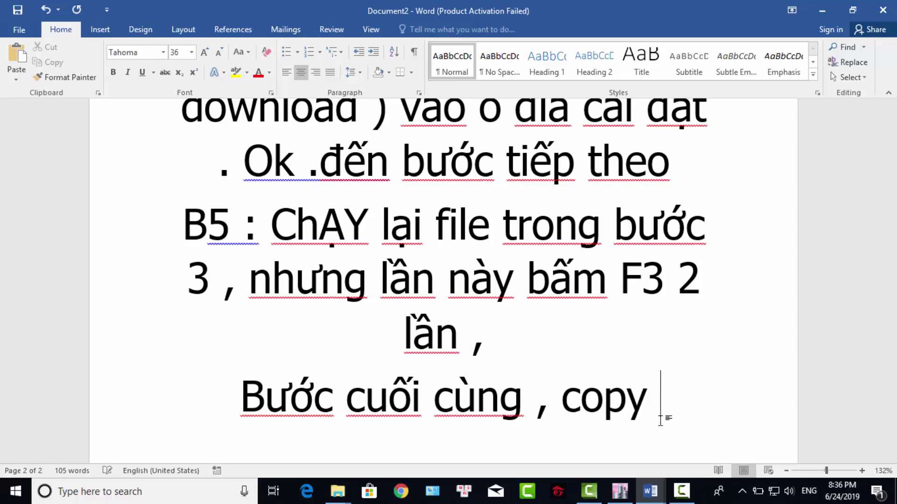
Continue the final-step line with "file etabs ngoài desktop"
{"action": "type", "text": "file"}
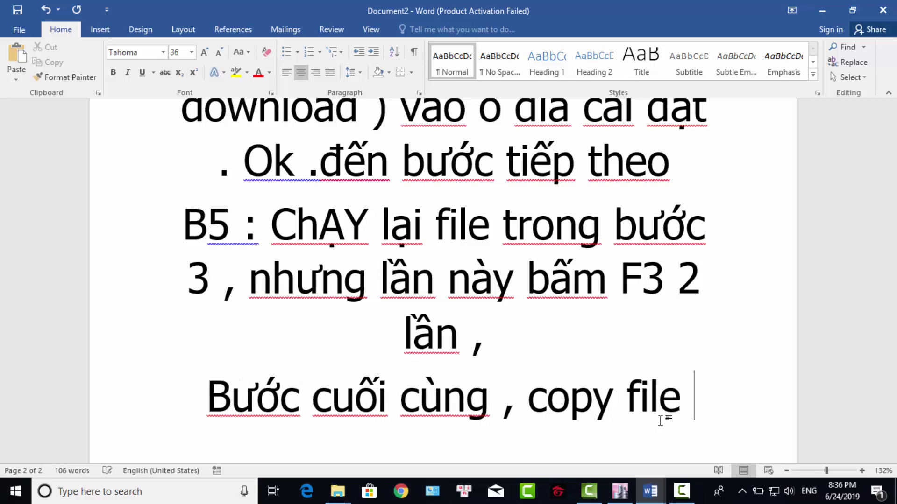
{"action": "type", "text": " etabs"}
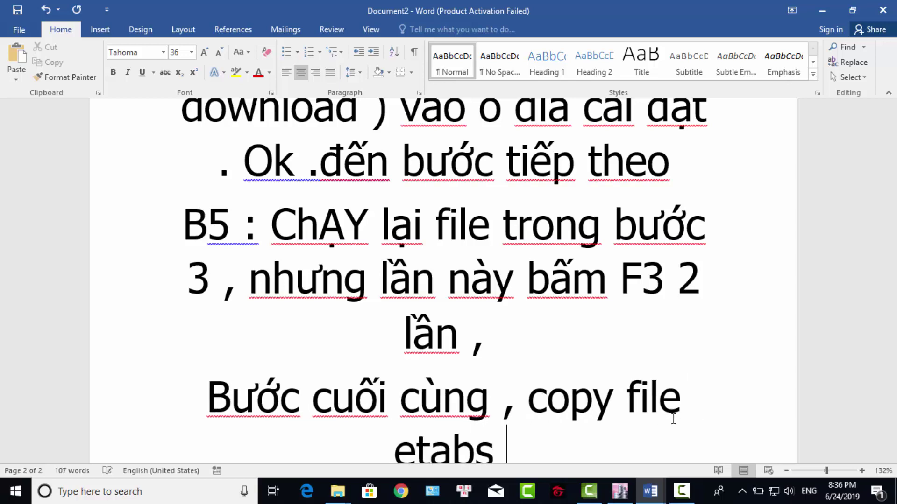
{"action": "scroll", "coordinate": [673, 419], "scroll_direction": "down", "scroll_amount": 3}
{"action": "type", "text": "ngoa"}
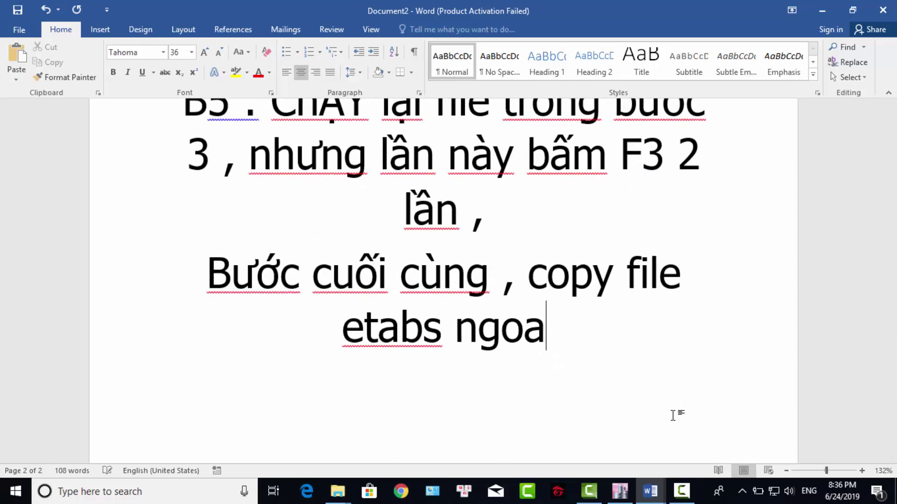
{"action": "type", "text": "o"}
{"action": "key", "text": "BackSpace"}
{"action": "type", "text": "i"}
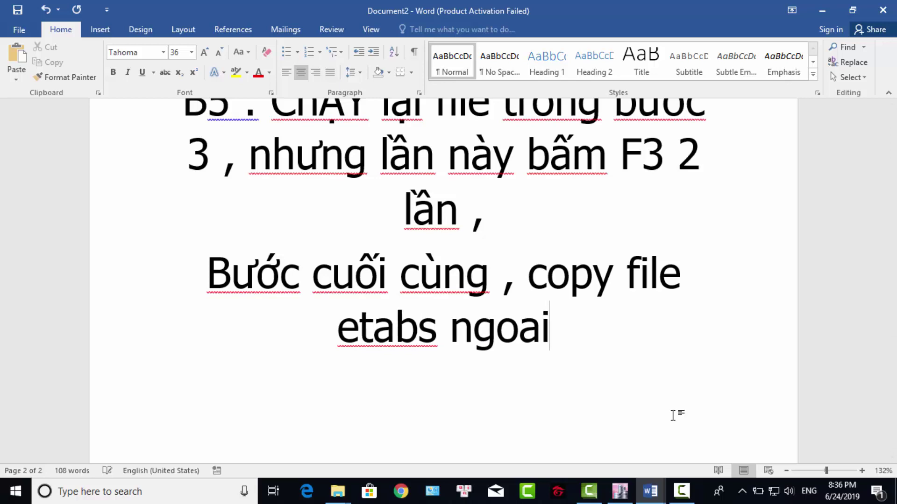
{"action": "type", "text": " de"}
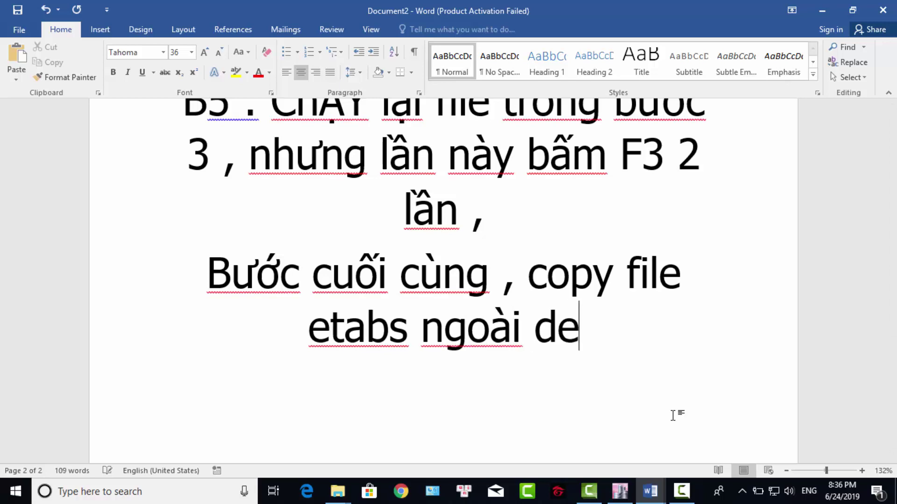
{"action": "type", "text": "sk"}
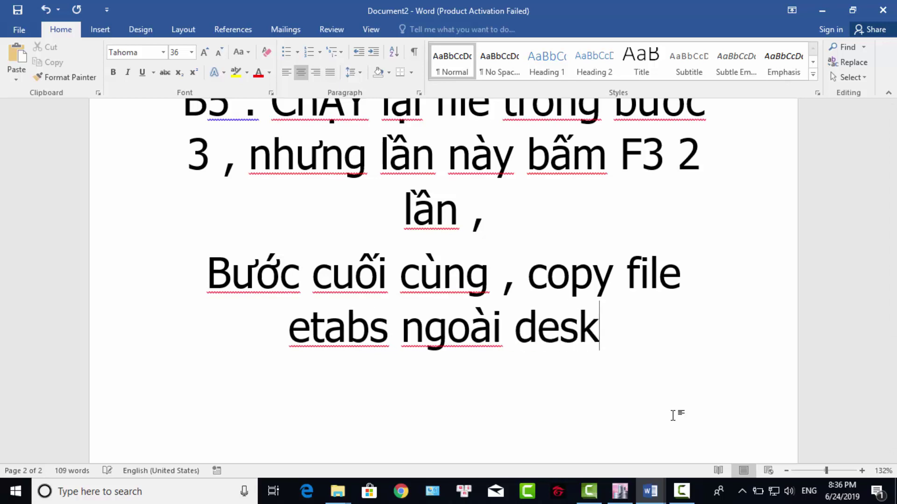
{"action": "type", "text": "top "}
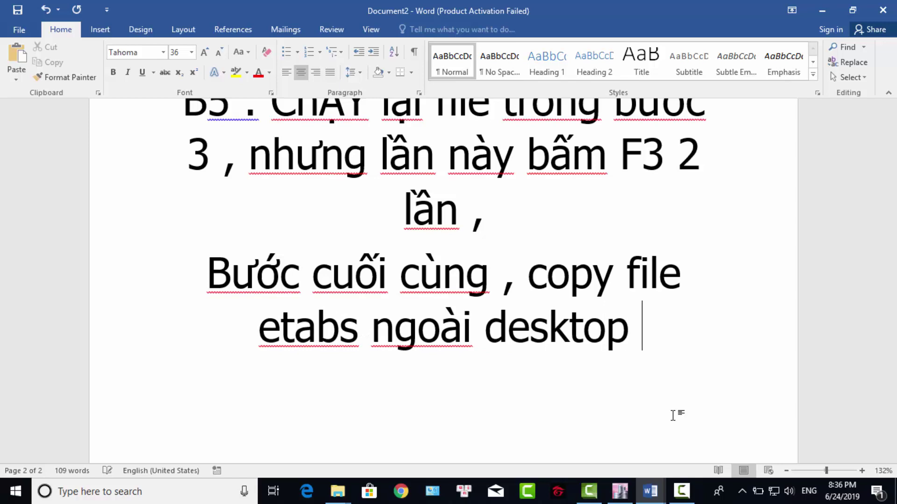
Complete the final-step sentence with "vào lại thư mục cài đặt ."
{"action": "type", "text": "vào la"}
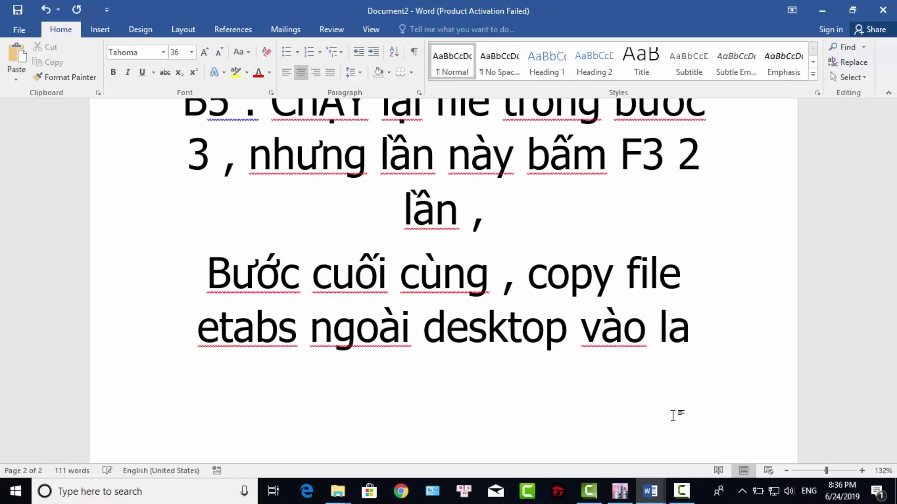
{"action": "type", "text": "ij thuw "}
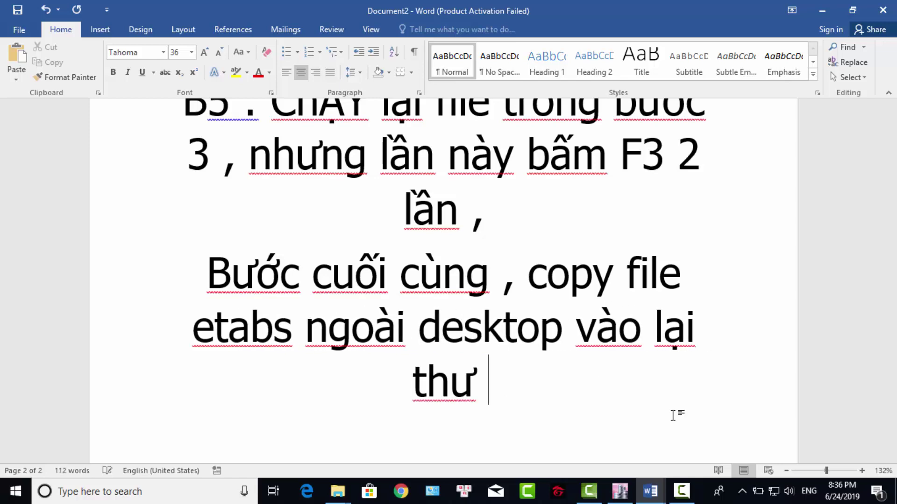
{"action": "type", "text": "mujc cai"}
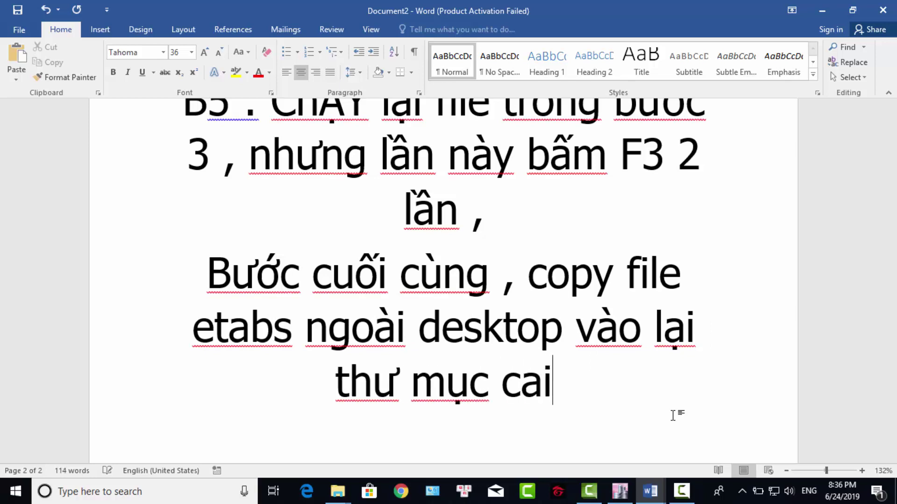
{"action": "type", "text": "f ddat"}
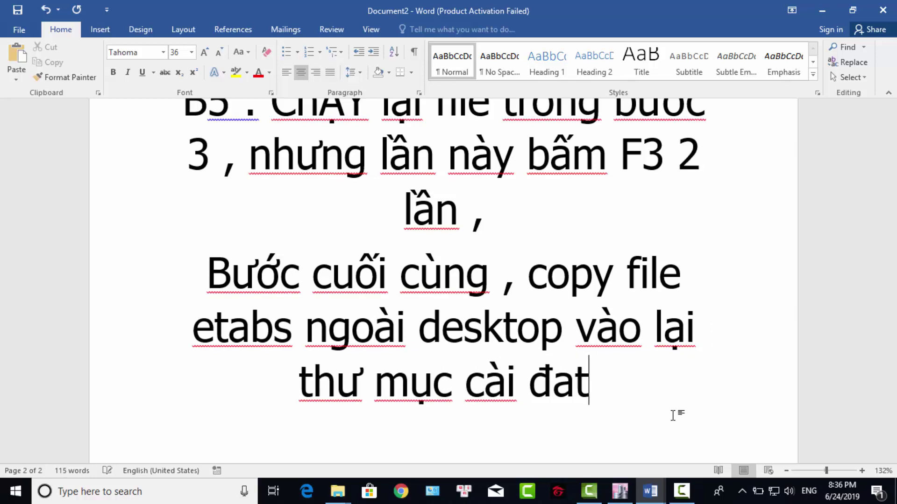
{"action": "type", "text": " ."}
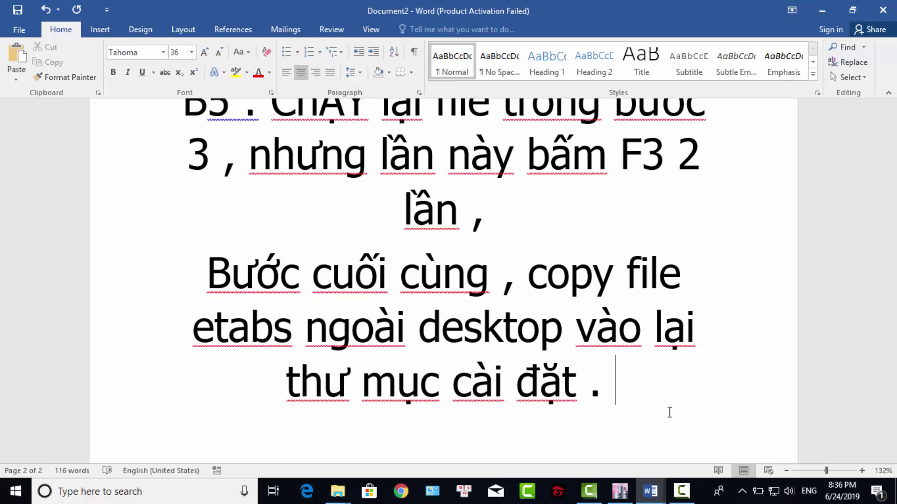
{"action": "scroll", "coordinate": [682, 362], "scroll_direction": "down", "scroll_amount": 1}
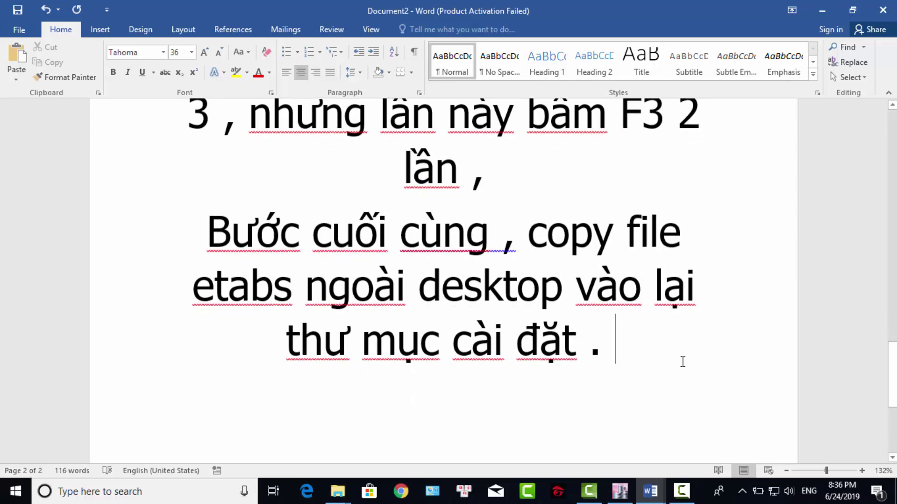
Copy the ETABS application from the desktop and return to the ETABS 17 installation folder
{"action": "left_click", "coordinate": [831, 10]}
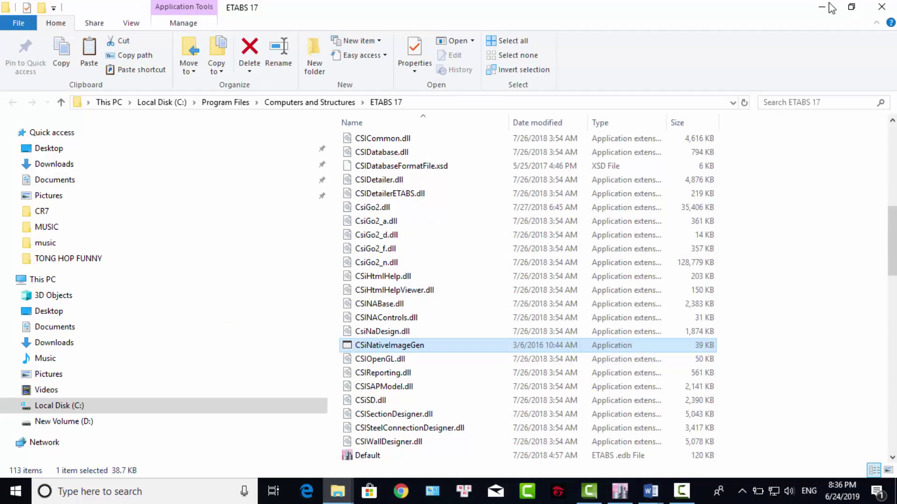
{"action": "left_click", "coordinate": [822, 7]}
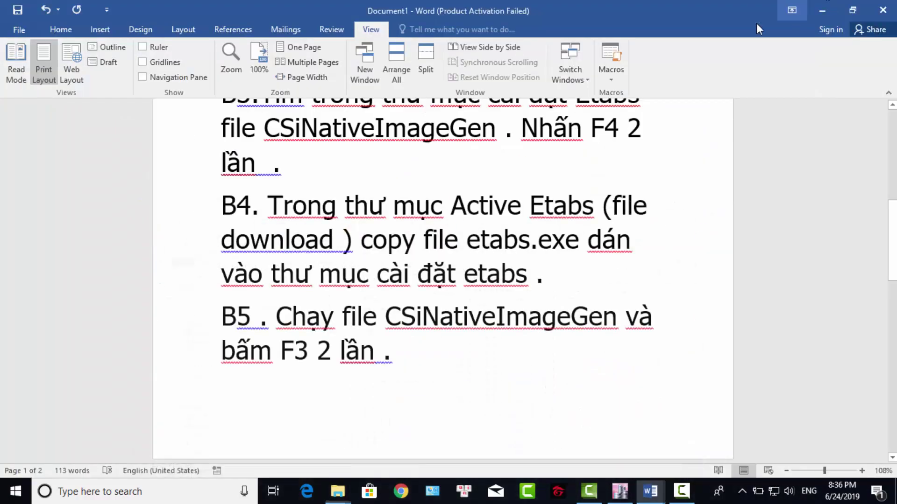
{"action": "left_click", "coordinate": [825, 9]}
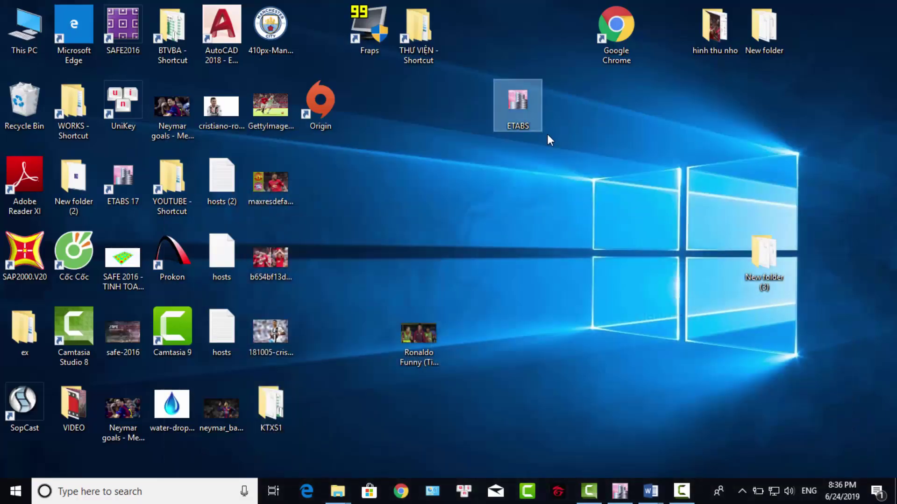
{"action": "right_click", "coordinate": [531, 105]}
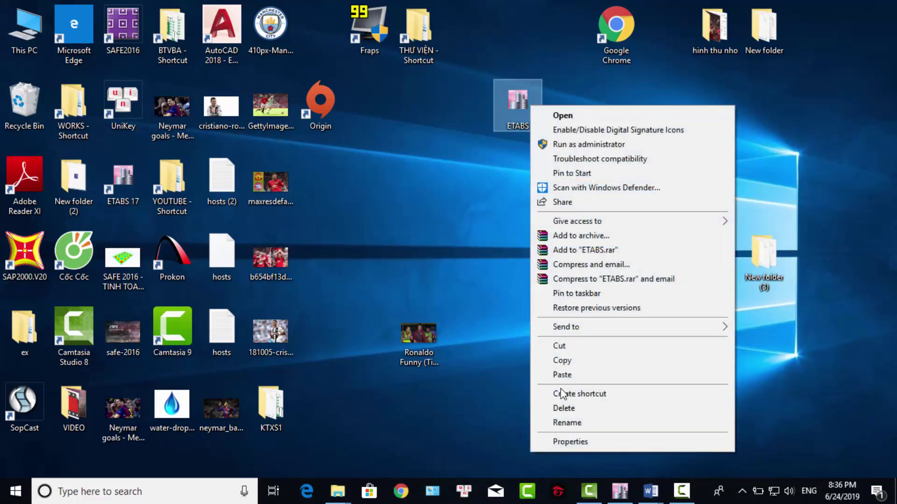
{"action": "left_click", "coordinate": [568, 361]}
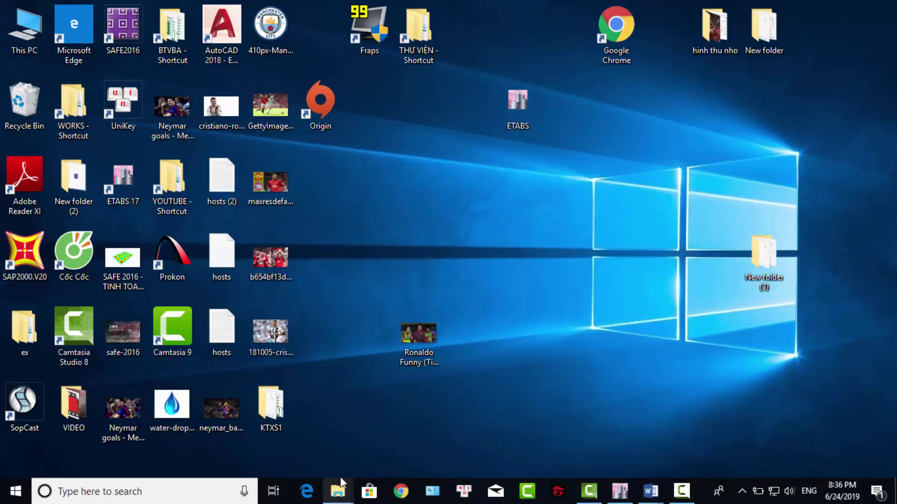
{"action": "mouse_move", "coordinate": [340, 478]}
{"action": "left_click", "coordinate": [441, 437]}
{"action": "scroll", "coordinate": [779, 305], "scroll_direction": "down", "scroll_amount": 5}
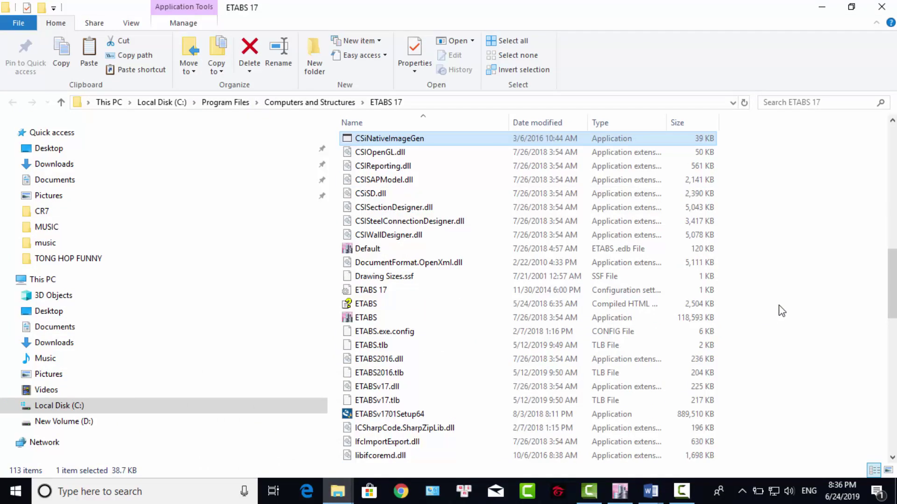
Try to paste the copied ETABS file over the existing one in the ETABS 17 folder, retry, and cancel the copy
{"action": "right_click", "coordinate": [778, 304]}
{"action": "left_click", "coordinate": [761, 223]}
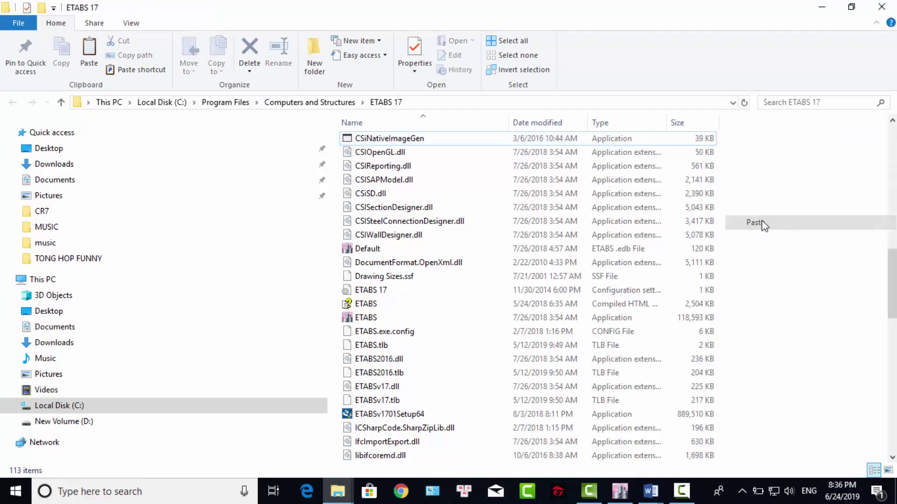
{"action": "left_click", "coordinate": [467, 143]}
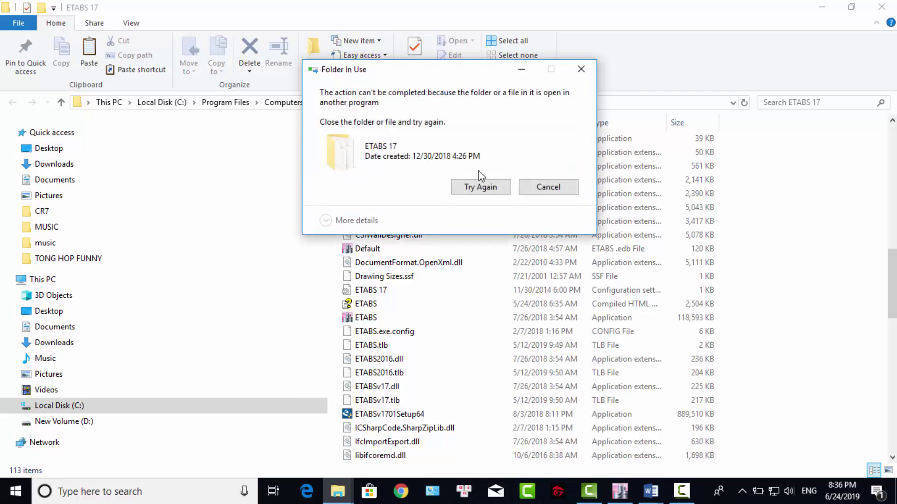
{"action": "left_click", "coordinate": [483, 192]}
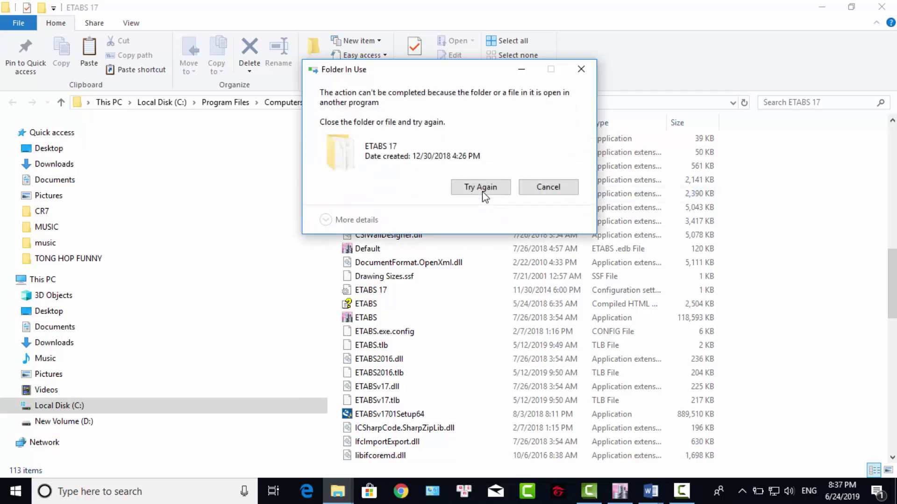
{"action": "left_click", "coordinate": [484, 193]}
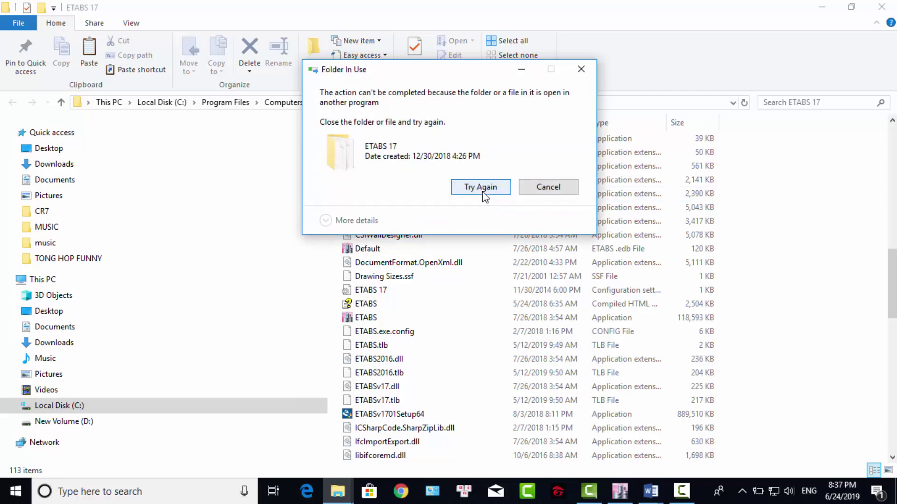
{"action": "left_click", "coordinate": [482, 191]}
{"action": "left_click", "coordinate": [542, 187]}
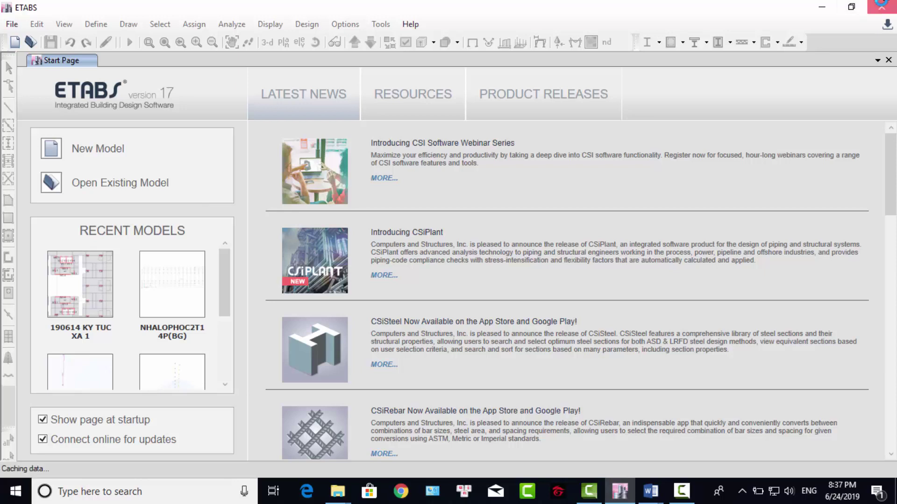
Close the running ETABS program and paste the copied file into the ETABS 17 folder, replacing the existing ETABS.exe
{"action": "left_click", "coordinate": [881, 6]}
{"action": "right_click", "coordinate": [830, 326]}
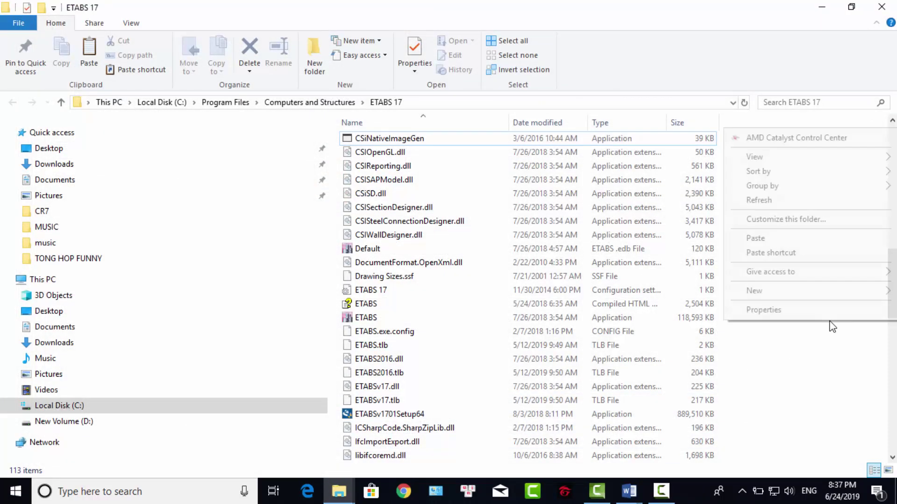
{"action": "left_click", "coordinate": [757, 237]}
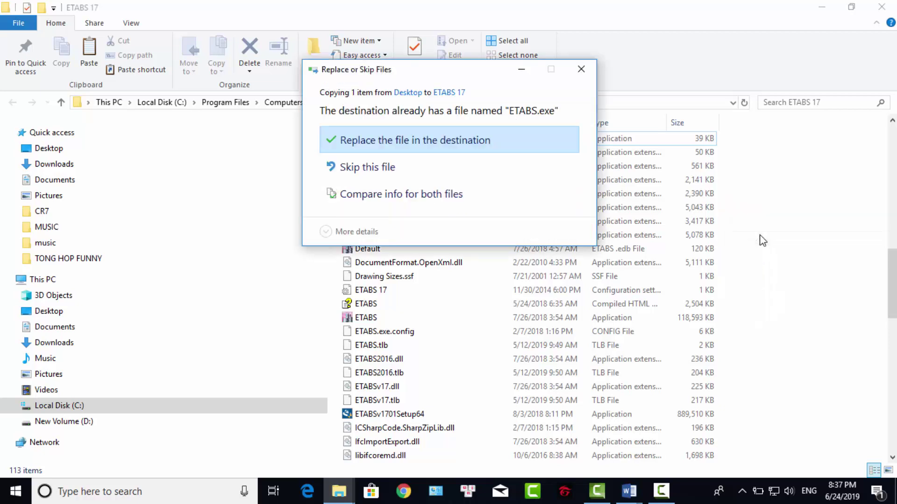
{"action": "left_click", "coordinate": [475, 141]}
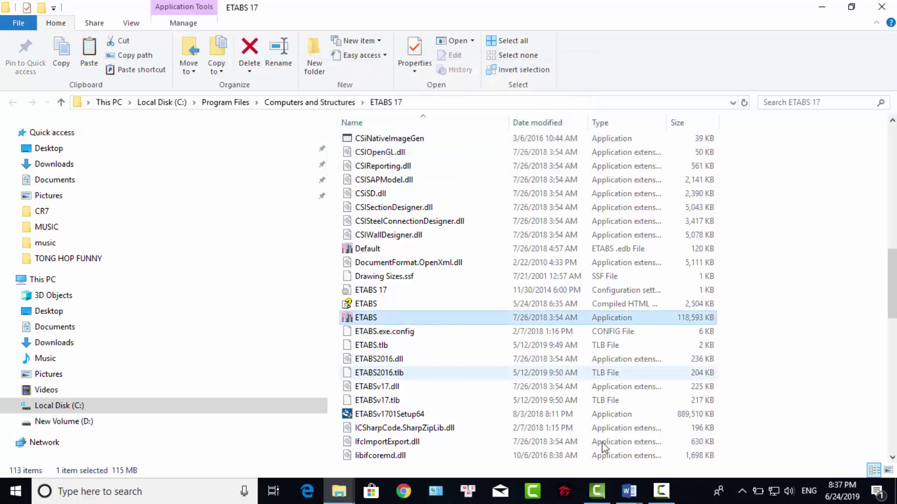
Switch to Document2 in Word and start a new line below the final step with "Sau"
{"action": "mouse_move", "coordinate": [630, 493]}
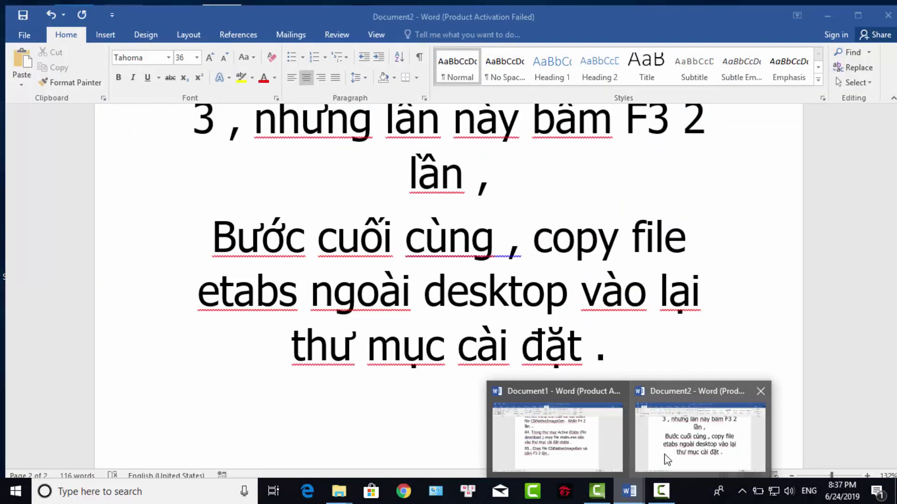
{"action": "left_click", "coordinate": [668, 452]}
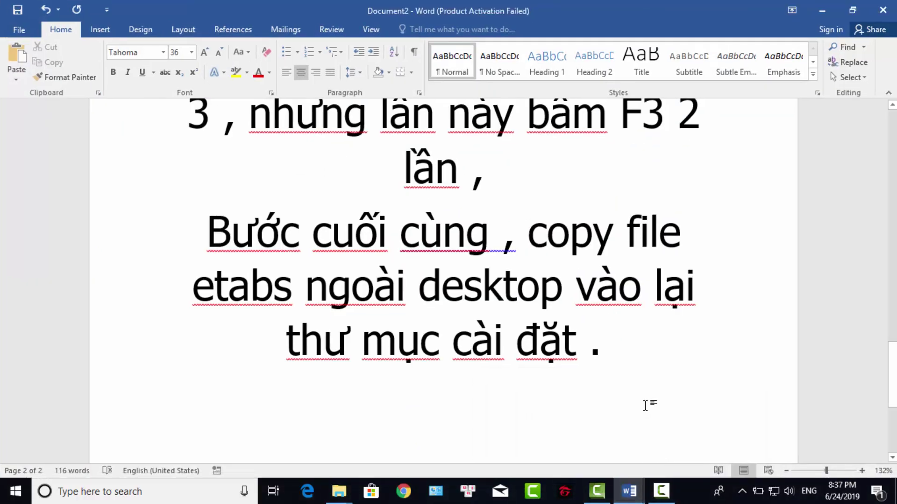
{"action": "key", "text": "Return"}
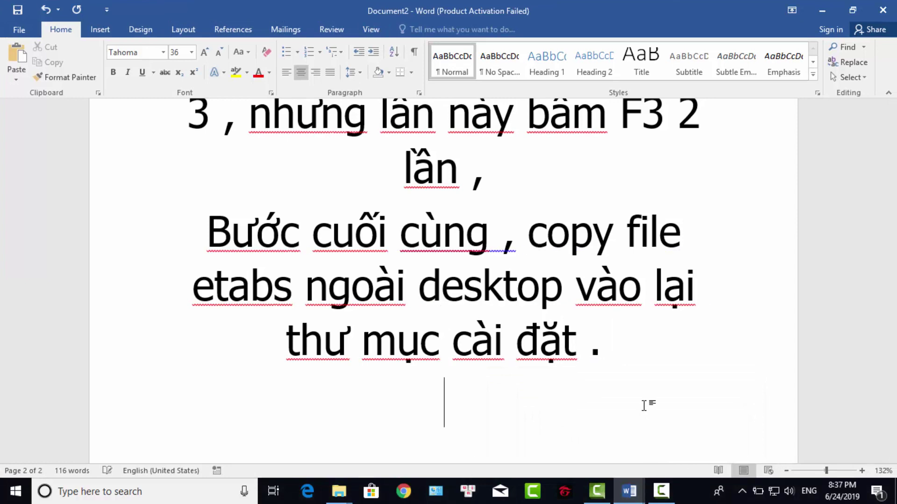
{"action": "scroll", "coordinate": [643, 406], "scroll_direction": "down", "scroll_amount": 2}
{"action": "type", "text": "Su"}
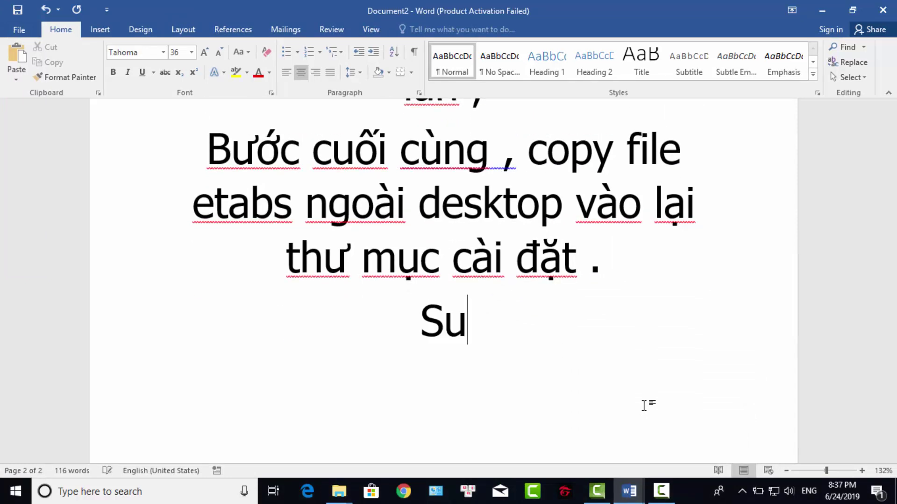
{"action": "key", "text": "BackSpace"}
{"action": "type", "text": "au kh"}
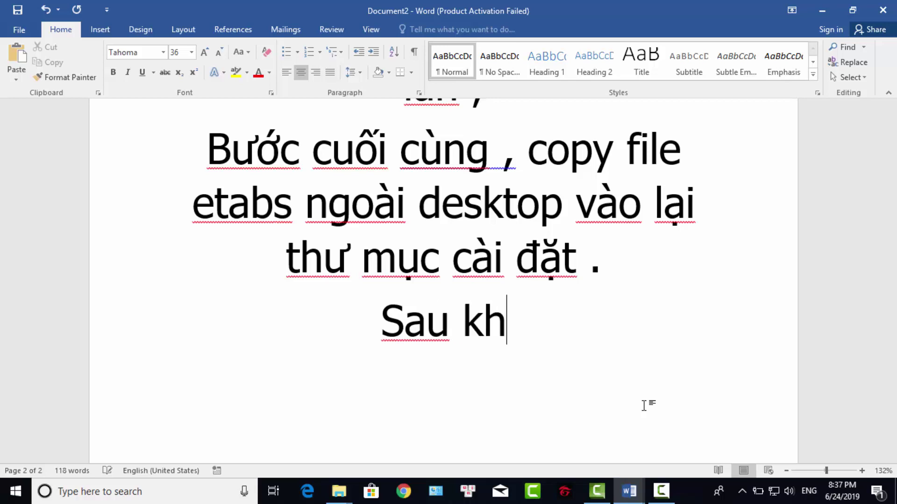
{"action": "type", "text": "i hoanf"}
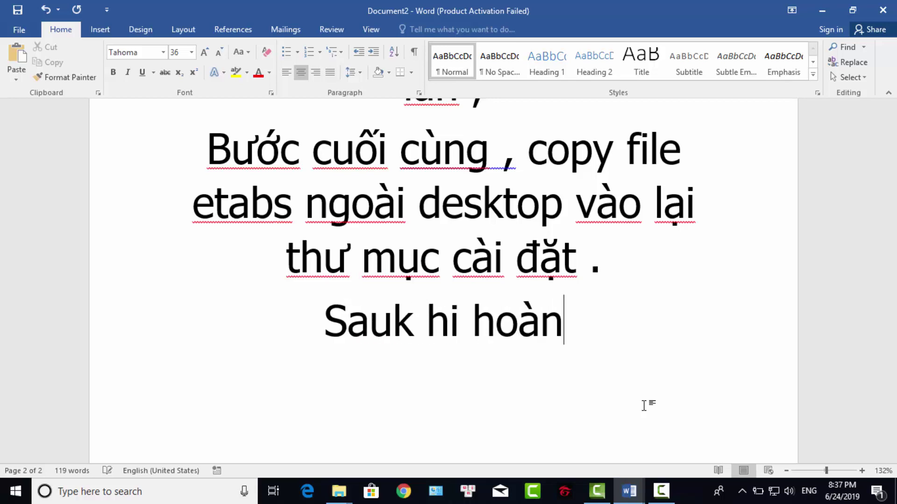
{"action": "key", "text": "BackSpace"}
{"action": "key", "text": "BackSpace"}
{"action": "key", "text": "BackSpace"}
{"action": "key", "text": "BackSpace"}
{"action": "key", "text": "BackSpace"}
{"action": "key", "text": "BackSpace"}
{"action": "key", "text": "BackSpace"}
{"action": "key", "text": "BackSpace"}
{"action": "key", "text": "BackSpace"}
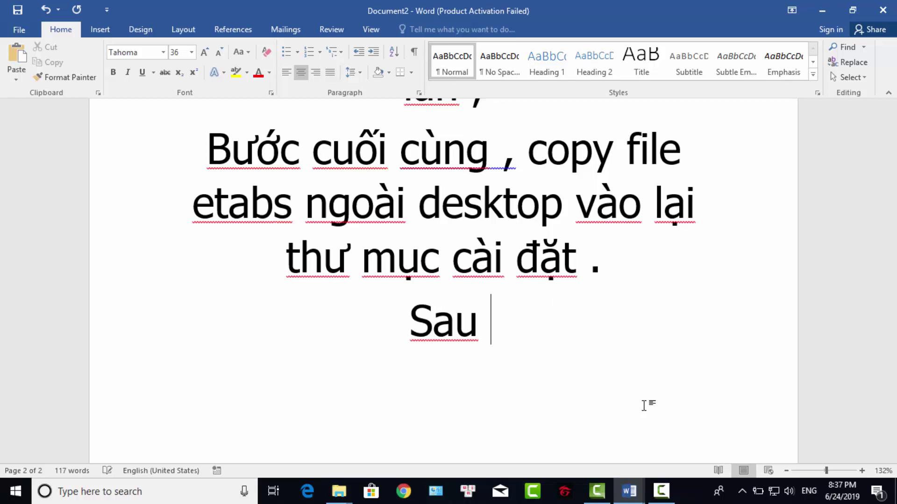
Continue the closing line after "Sau" with "khi hoàn thành tất cả các bước"
{"action": "type", "text": "kh"}
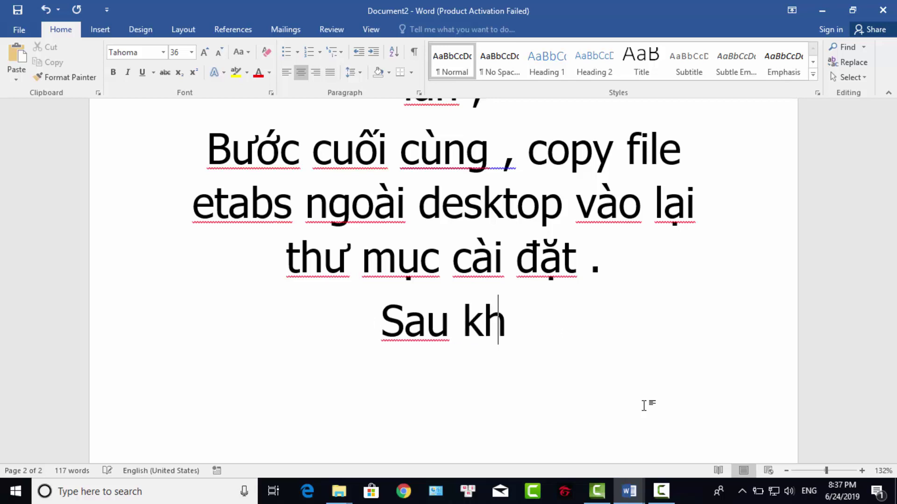
{"action": "type", "text": "i hoàn "}
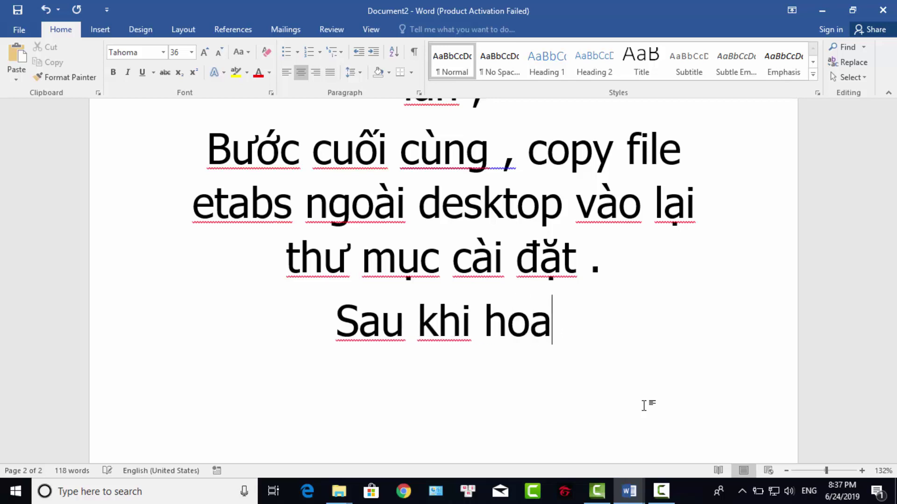
{"action": "type", "text": "thàn"}
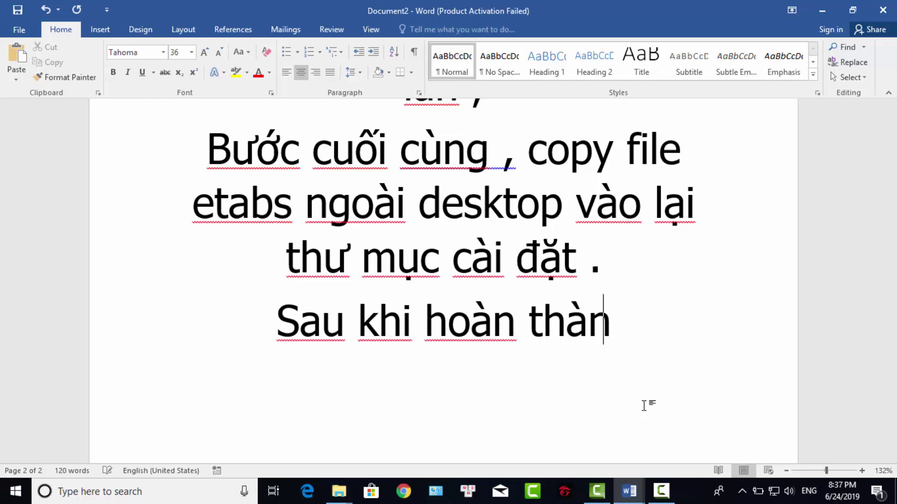
{"action": "type", "text": "h taất c"}
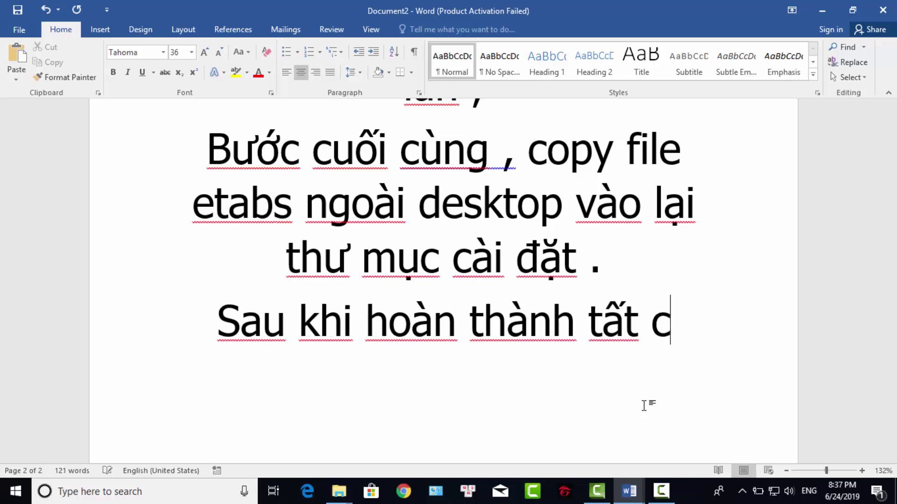
{"action": "type", "text": "ả các "}
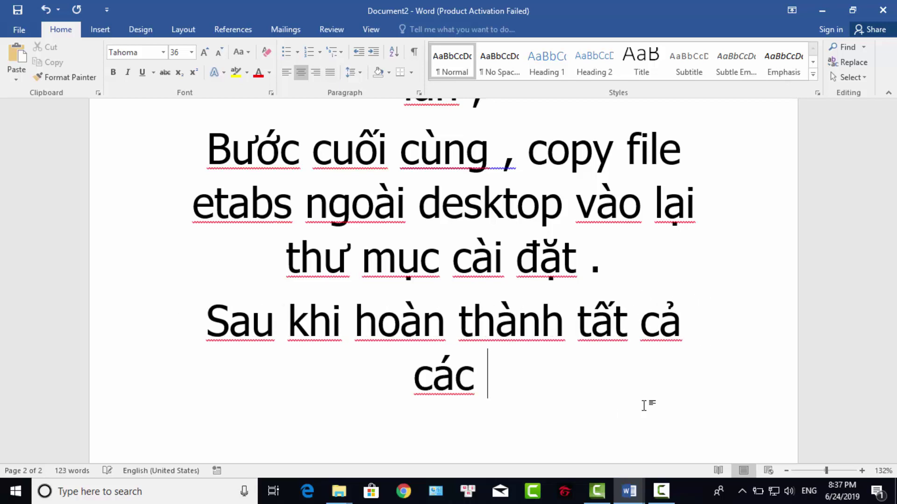
{"action": "type", "text": "buoước "}
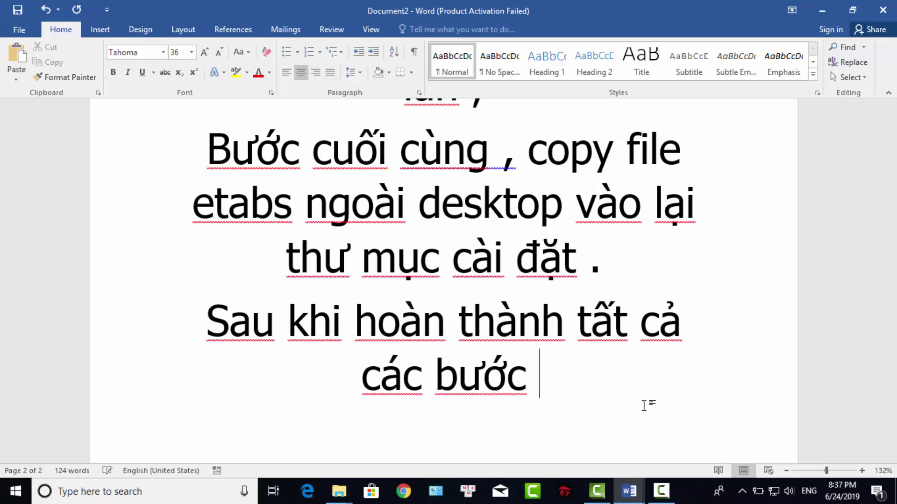
Complete the closing sentence with ", AE vào kiểm tra thành quả nhé ."
{"action": "type", "text": ", an"}
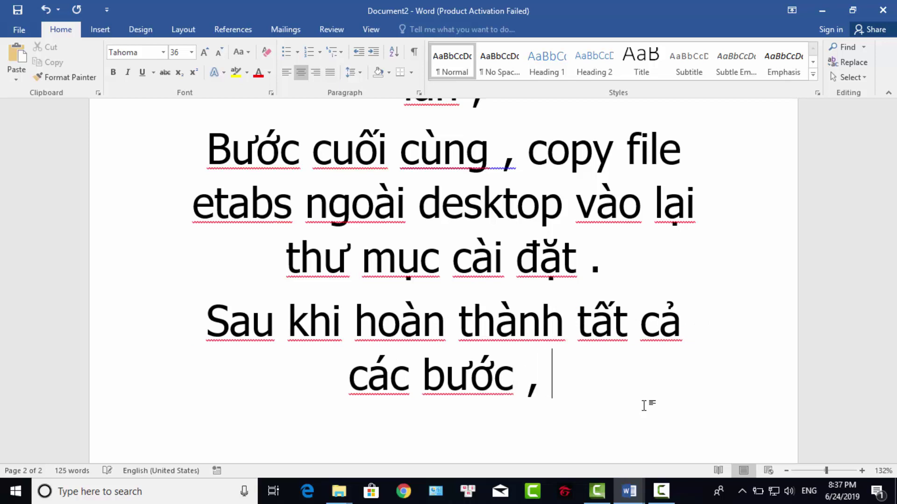
{"action": "key", "text": "BackSpace"}
{"action": "key", "text": "BackSpace"}
{"action": "type", "text": "A"}
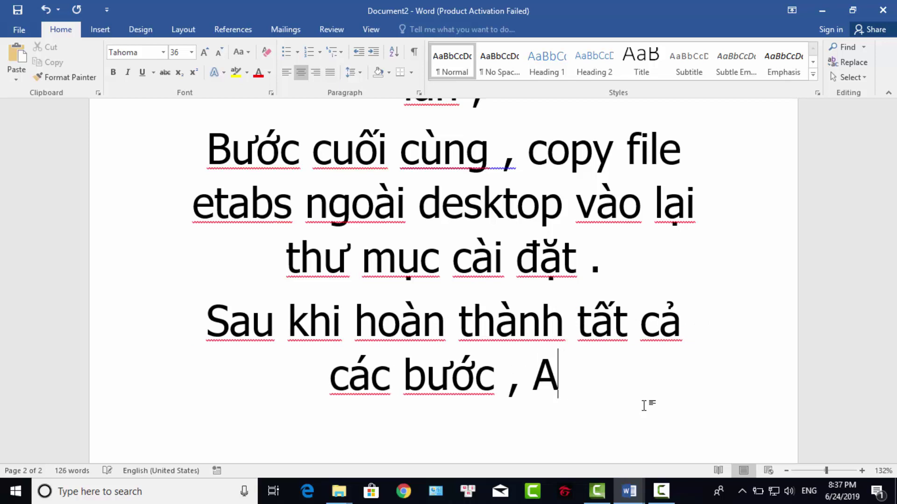
{"action": "type", "text": "E vào "}
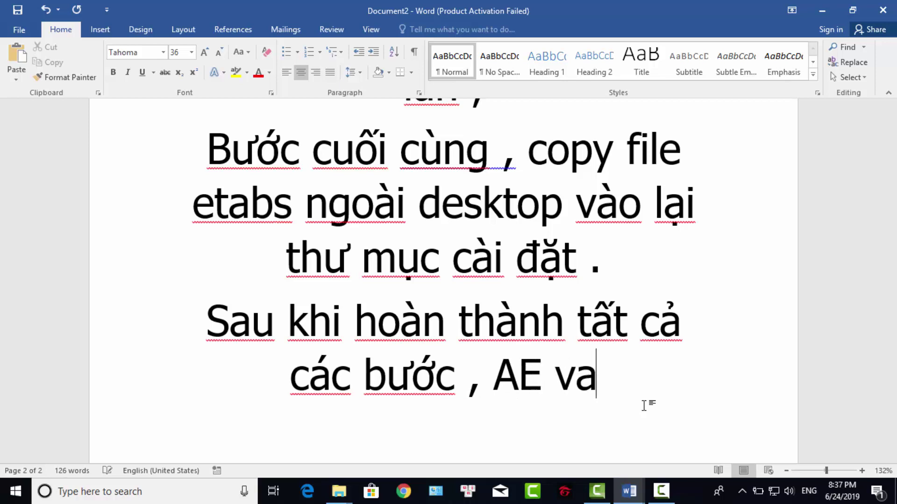
{"action": "type", "text": "kiểm "}
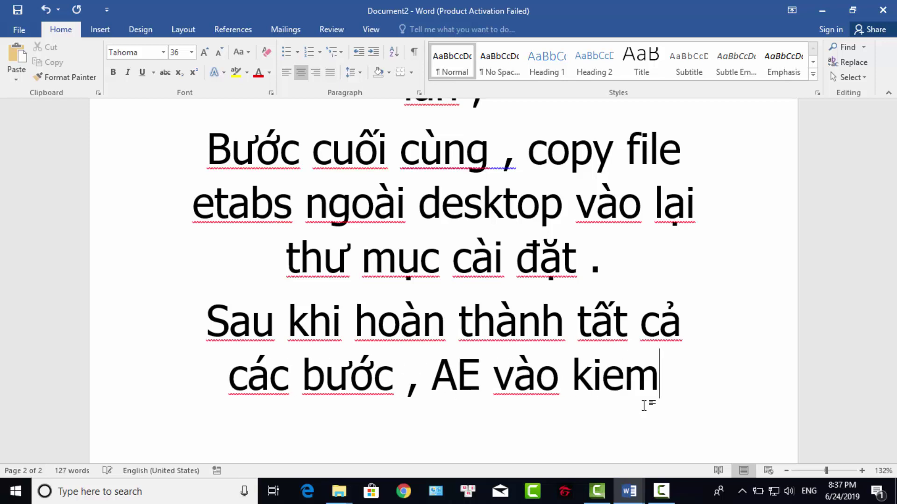
{"action": "type", "text": "tr"}
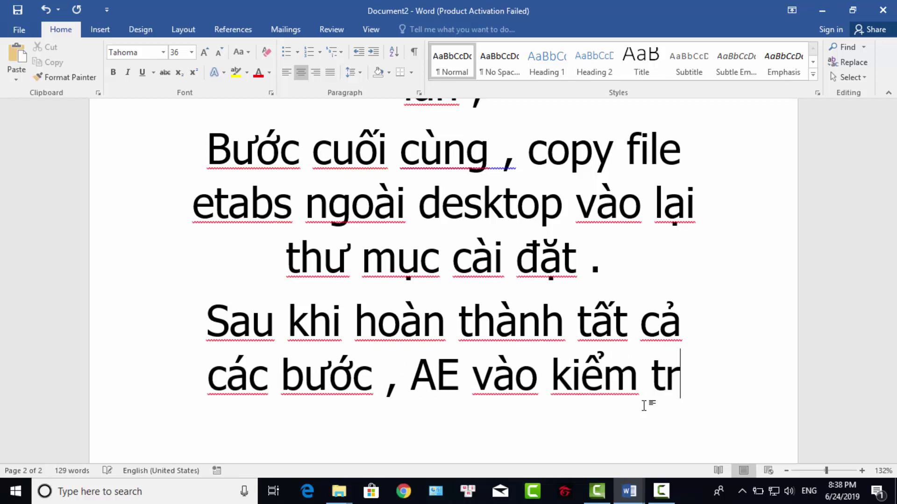
{"action": "type", "text": "a thành "}
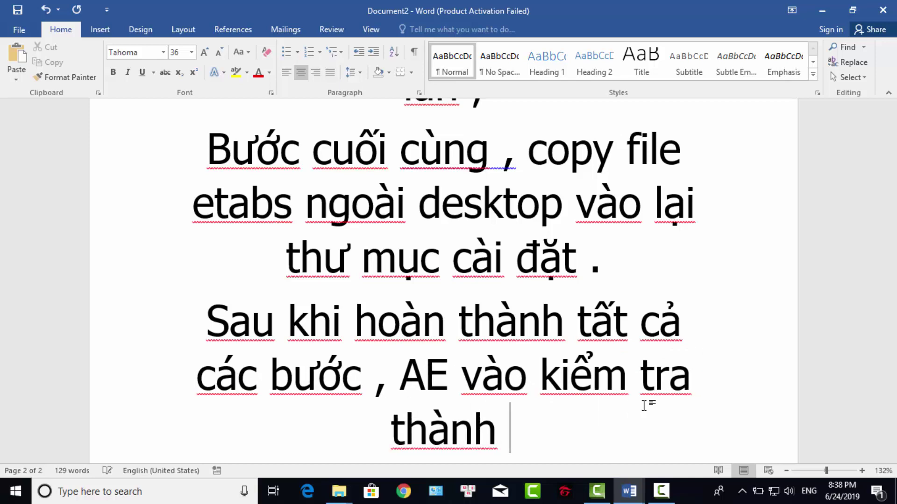
{"action": "type", "text": "quả"}
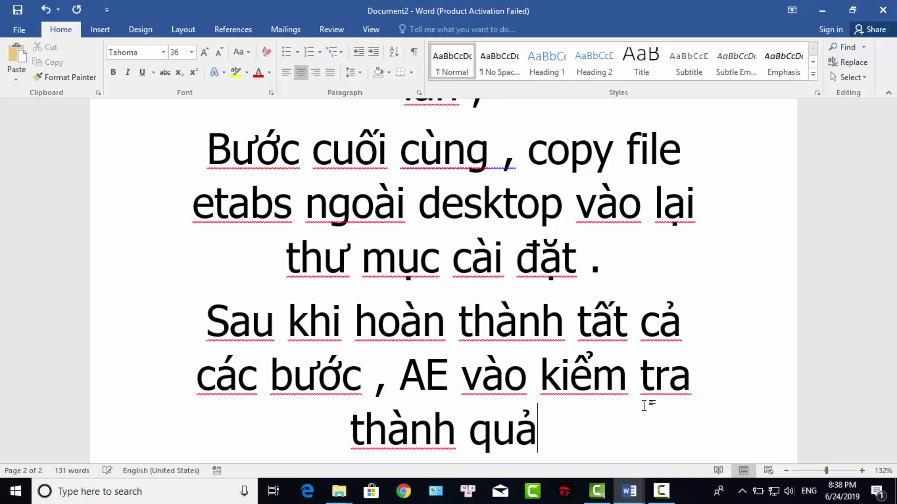
{"action": "type", "text": " nhe ."}
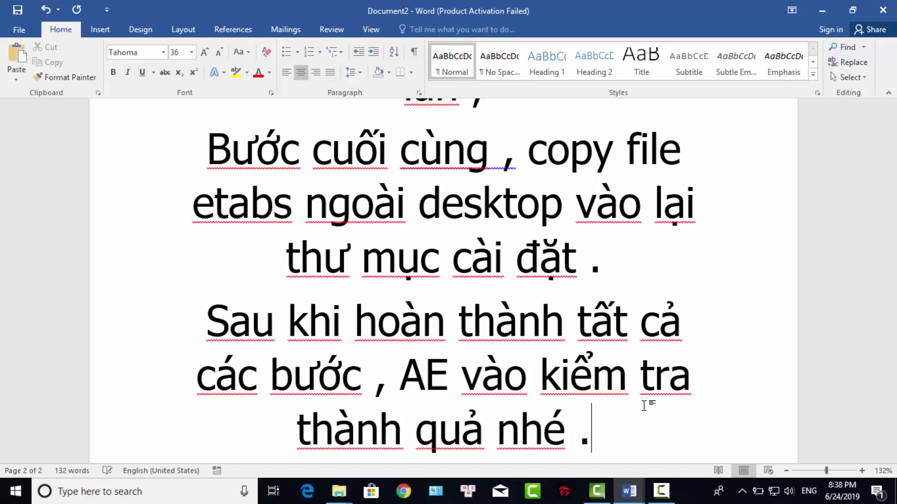
Minimize the Word document and open the About ETABS information in ETABS 17 to check the version and license status
{"action": "scroll", "coordinate": [637, 267], "scroll_direction": "down", "scroll_amount": 3}
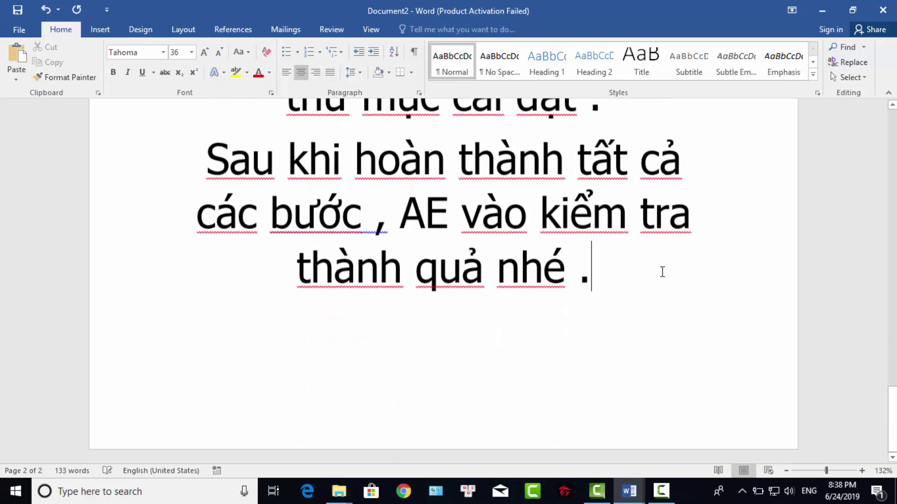
{"action": "left_click", "coordinate": [815, 6]}
{"action": "left_click", "coordinate": [828, 7]}
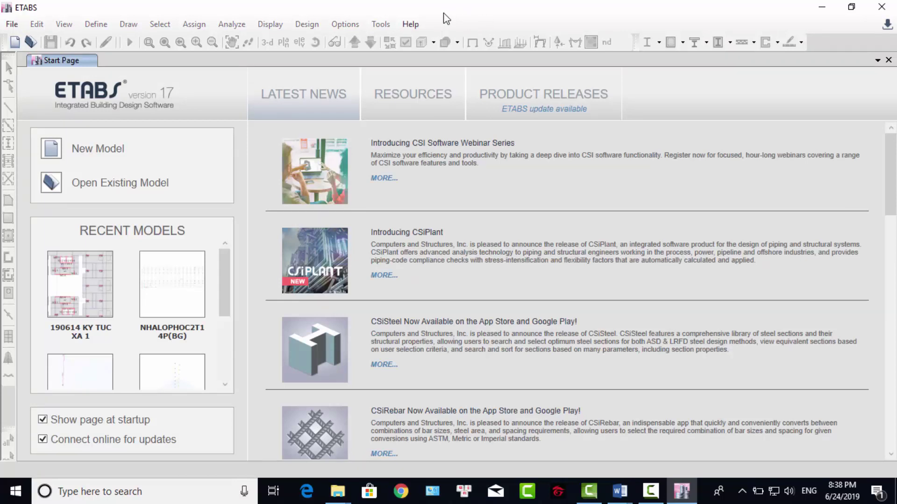
{"action": "left_click", "coordinate": [410, 24]}
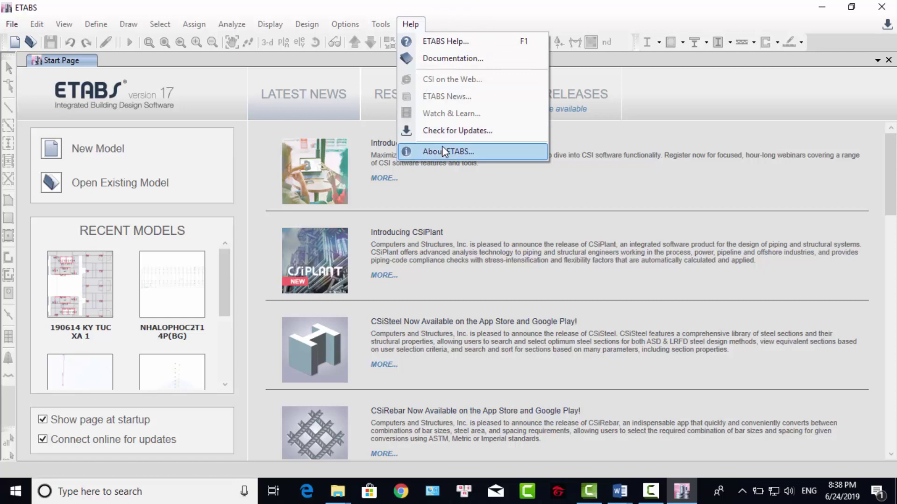
{"action": "left_click", "coordinate": [442, 152]}
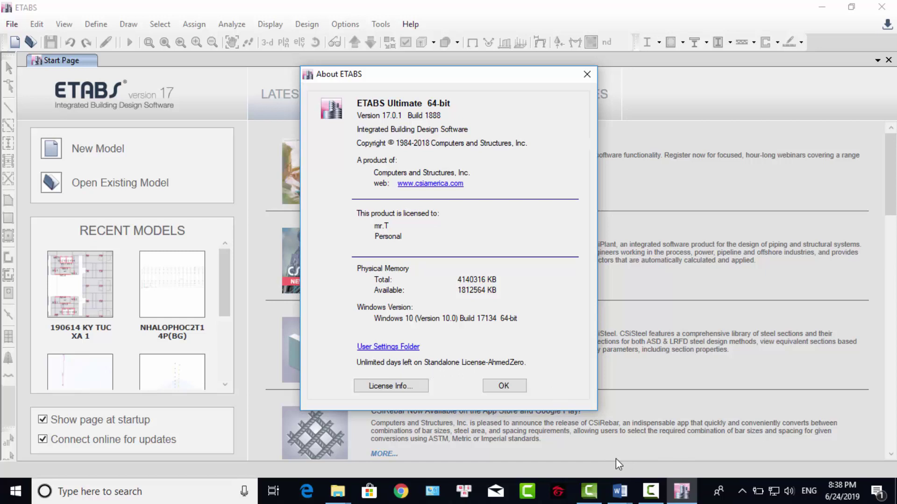
Switch to Document2 in Word and start a new line below the closing sentence with "OK , VẬY LÀ"
{"action": "mouse_move", "coordinate": [626, 494]}
{"action": "left_click", "coordinate": [673, 455]}
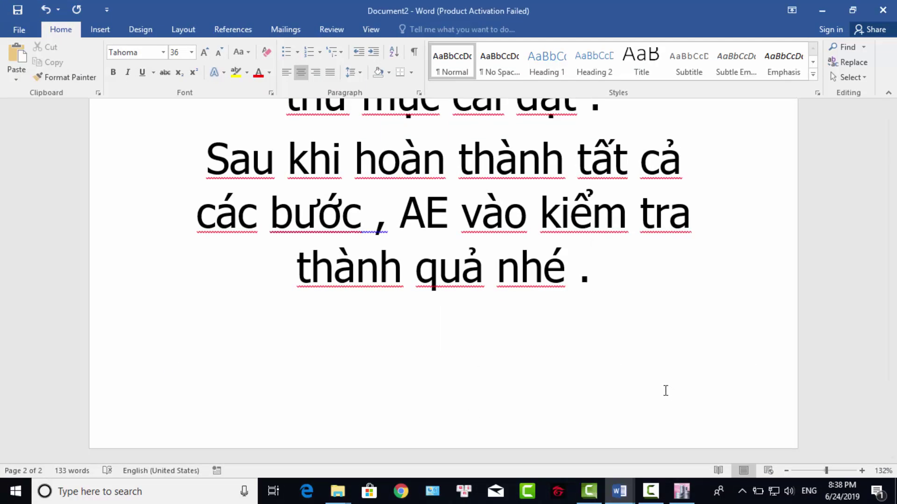
{"action": "type", "text": "OK "}
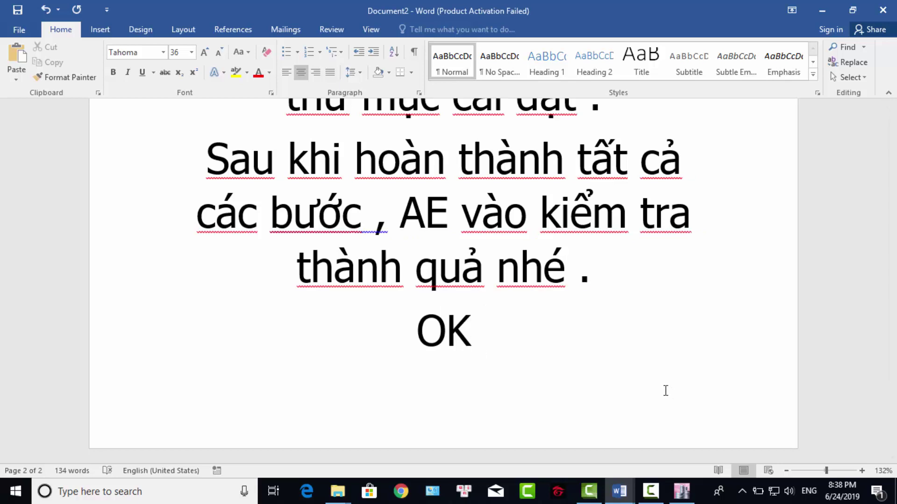
{"action": "type", "text": ","}
{"action": "type", "text": " VẬY L"}
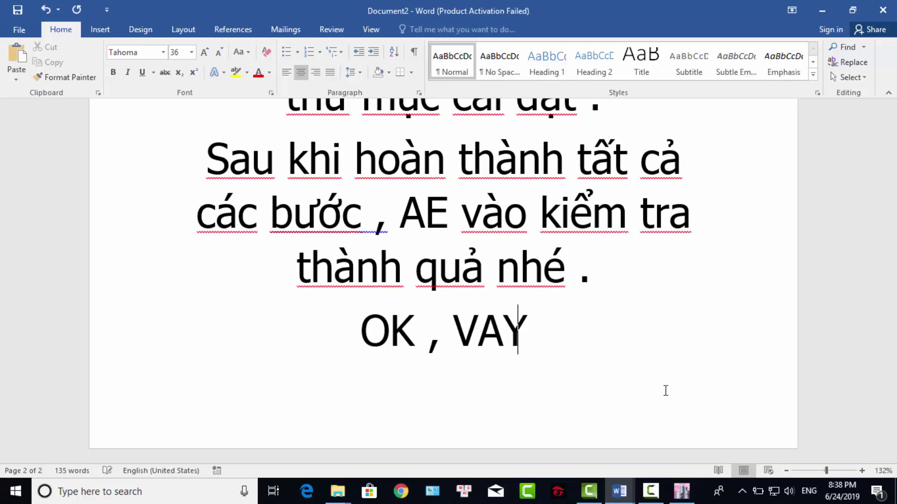
{"action": "type", "text": "À"}
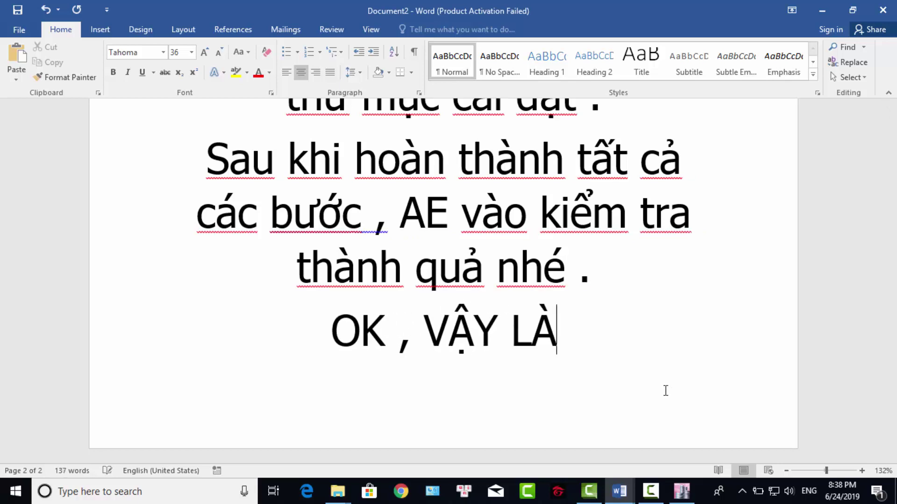
Complete the last line with "ĐÃ CRACK THÀNH CÔNG ."
{"action": "type", "text": " ĐAx CE"}
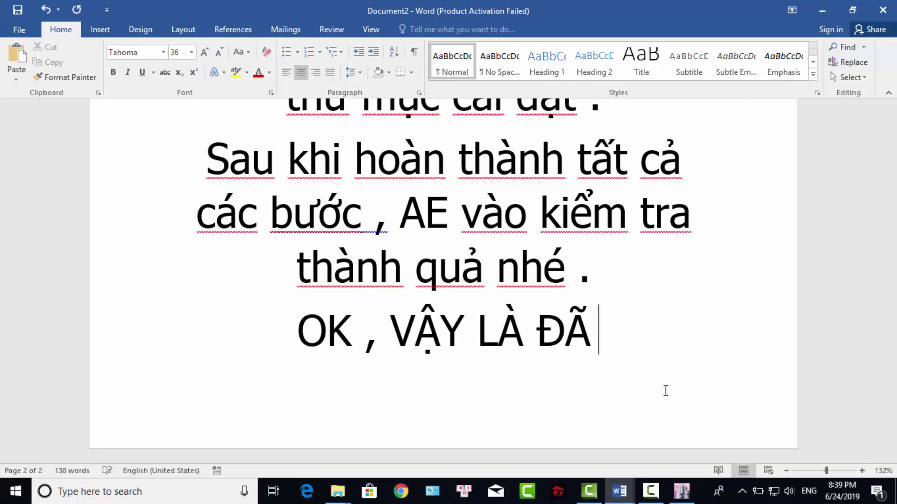
{"action": "key", "text": "BackSpace"}
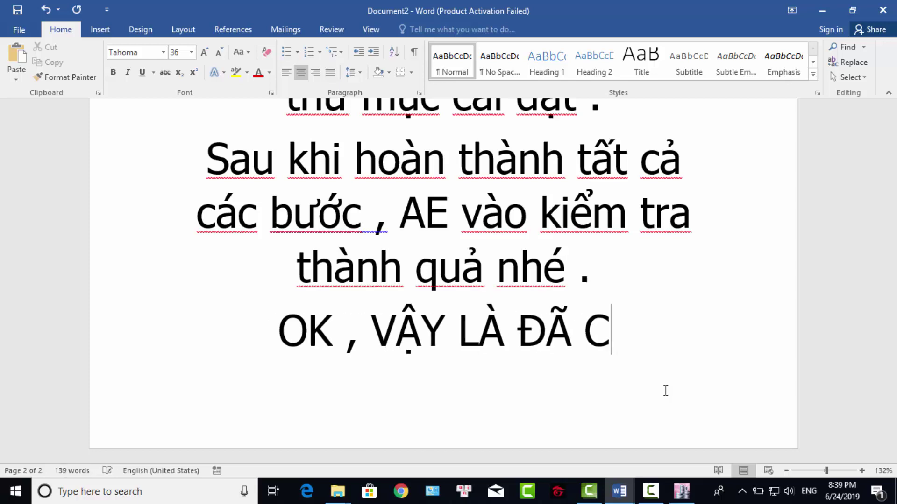
{"action": "type", "text": "RACK "}
{"action": "type", "text": "THANHf "}
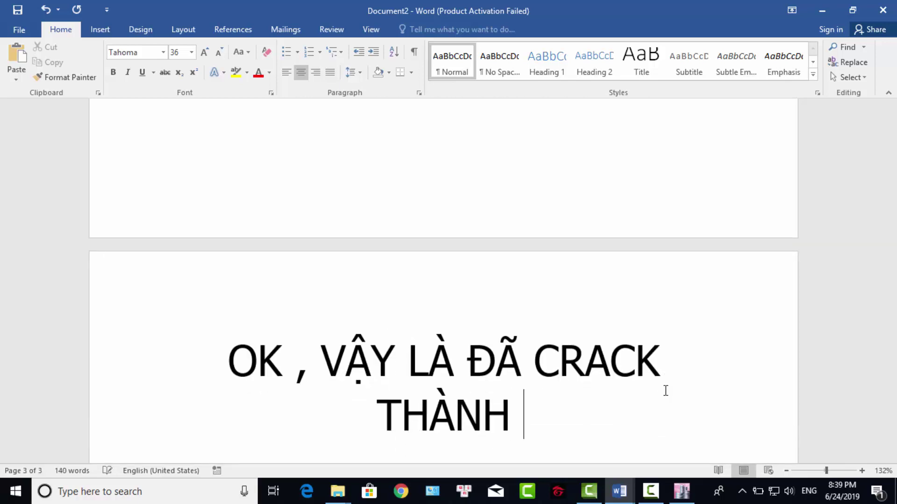
{"action": "type", "text": "CONGO "}
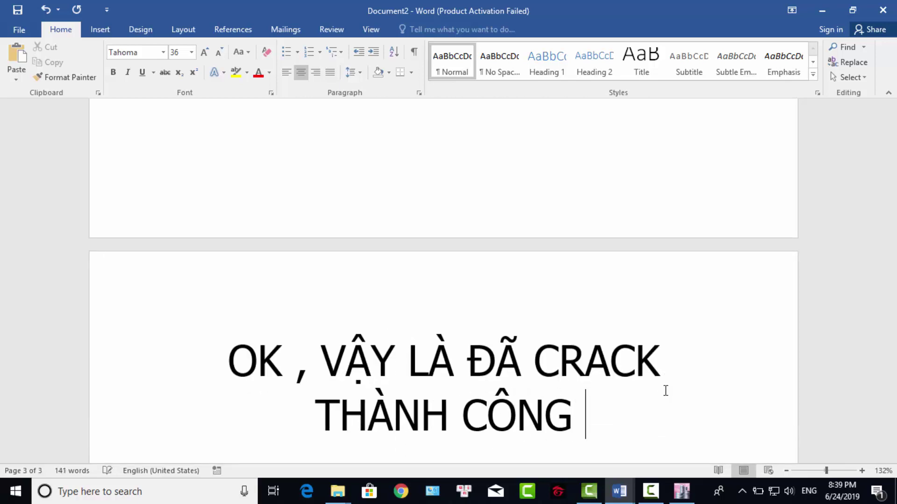
{"action": "type", "text": "."}
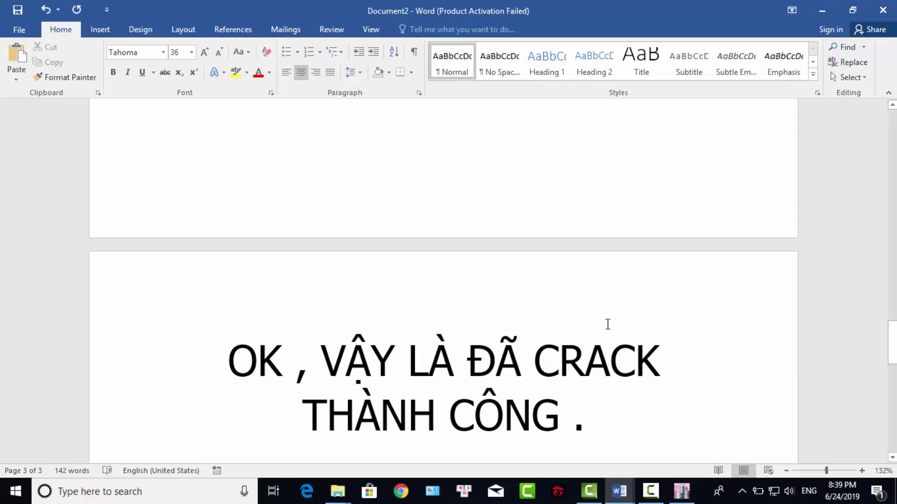
{"action": "scroll", "coordinate": [607, 324], "scroll_direction": "down", "scroll_amount": 4}
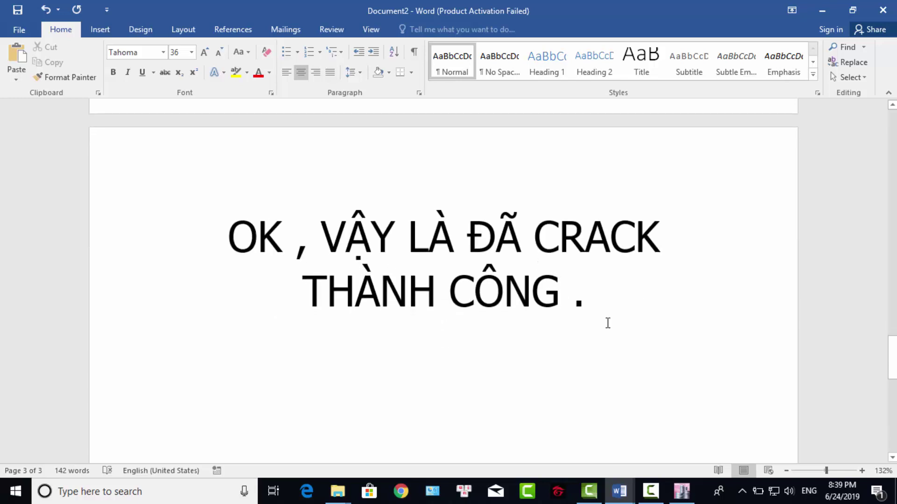